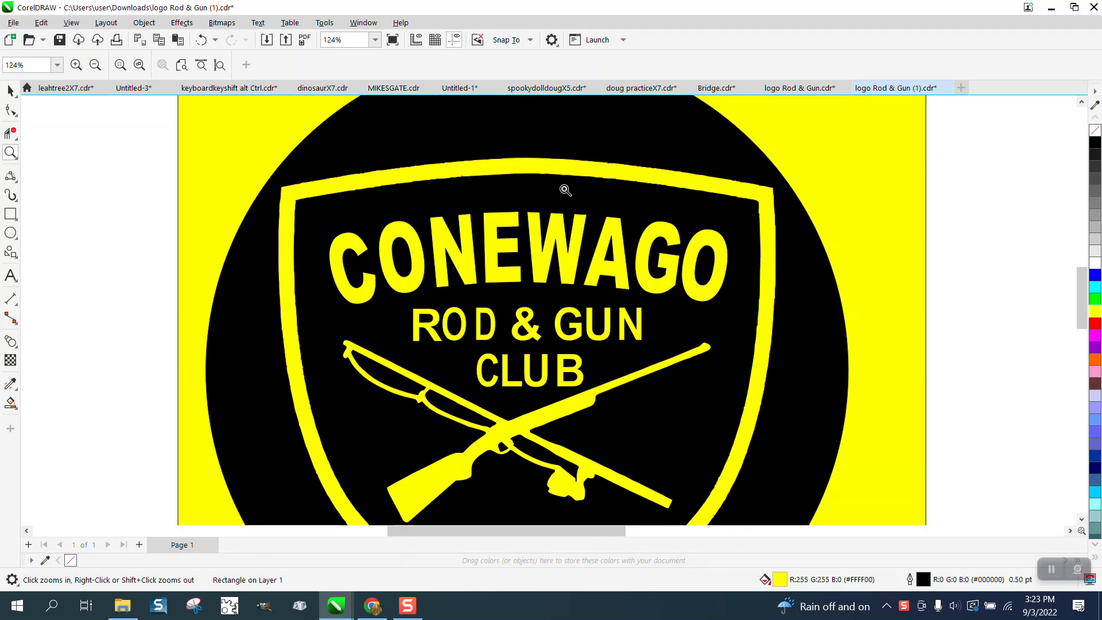
# - Examine the left-hand Conewago logo up close, checking the edge quality of its shield border and lettering
pyautogui.scroll(-1, 566, 187)
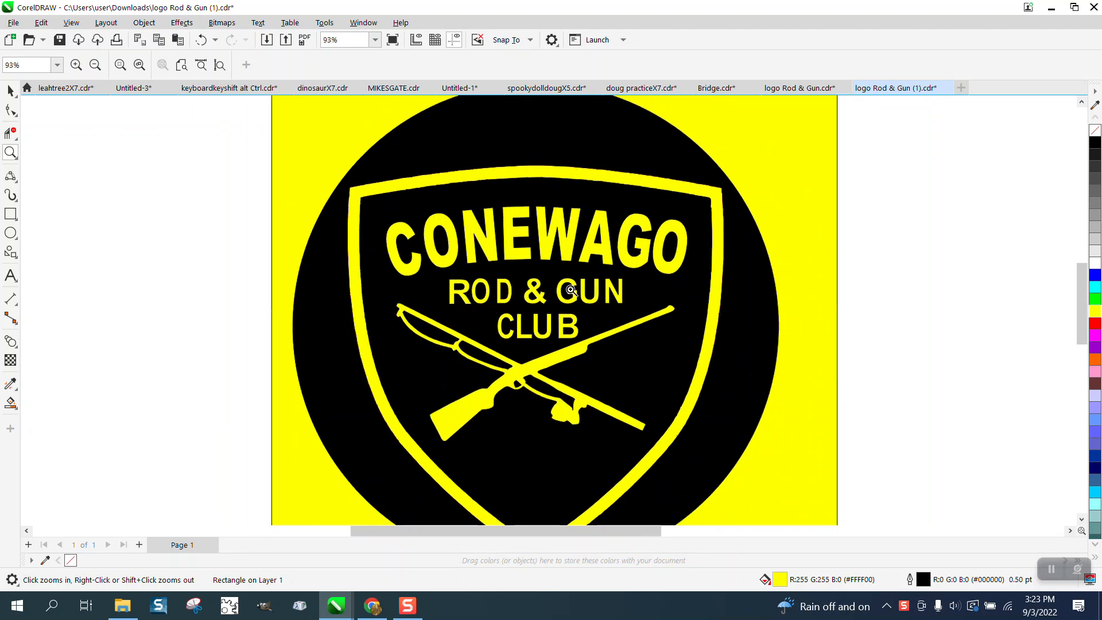
pyautogui.scroll(-1, 505, 281)
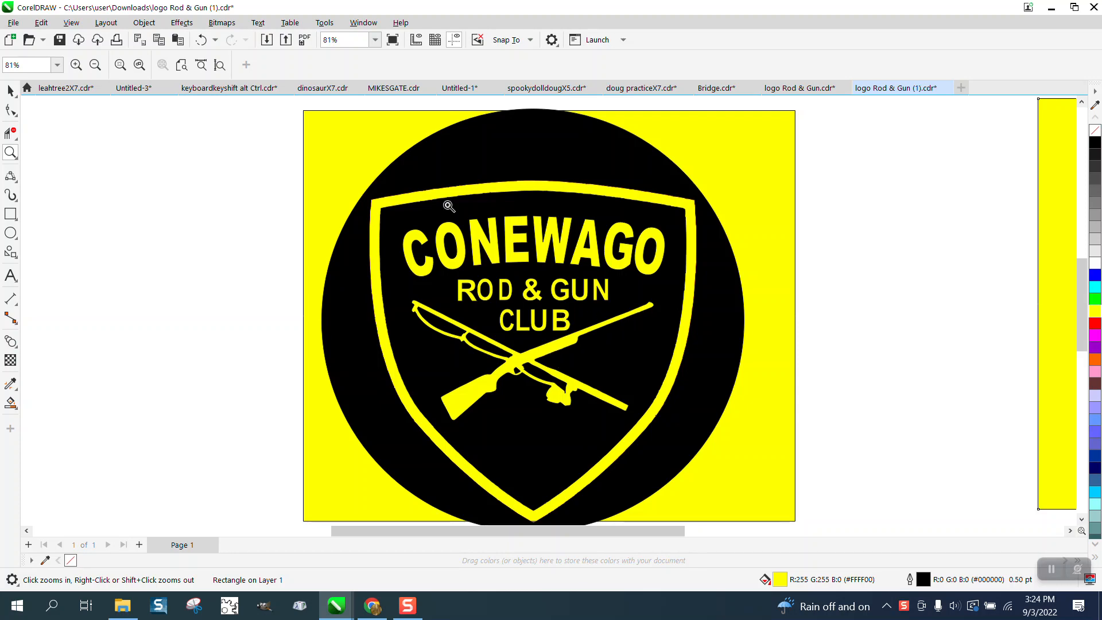
pyautogui.moveTo(462, 173); pyautogui.dragTo(541, 216)
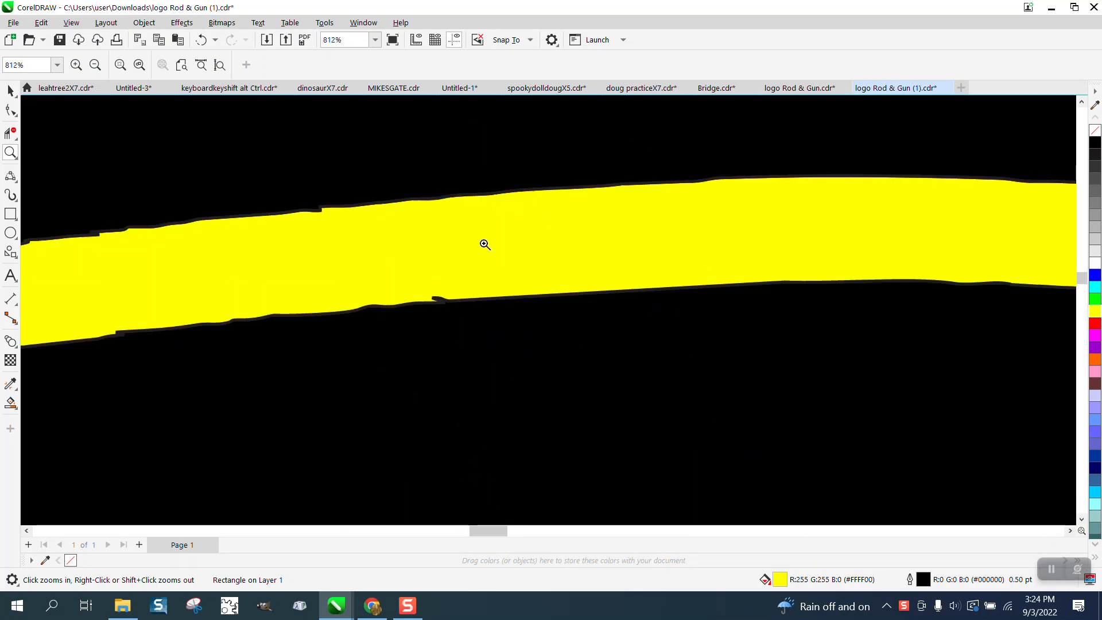
pyautogui.click(497, 343)
pyautogui.scroll(-5, 349, 323)
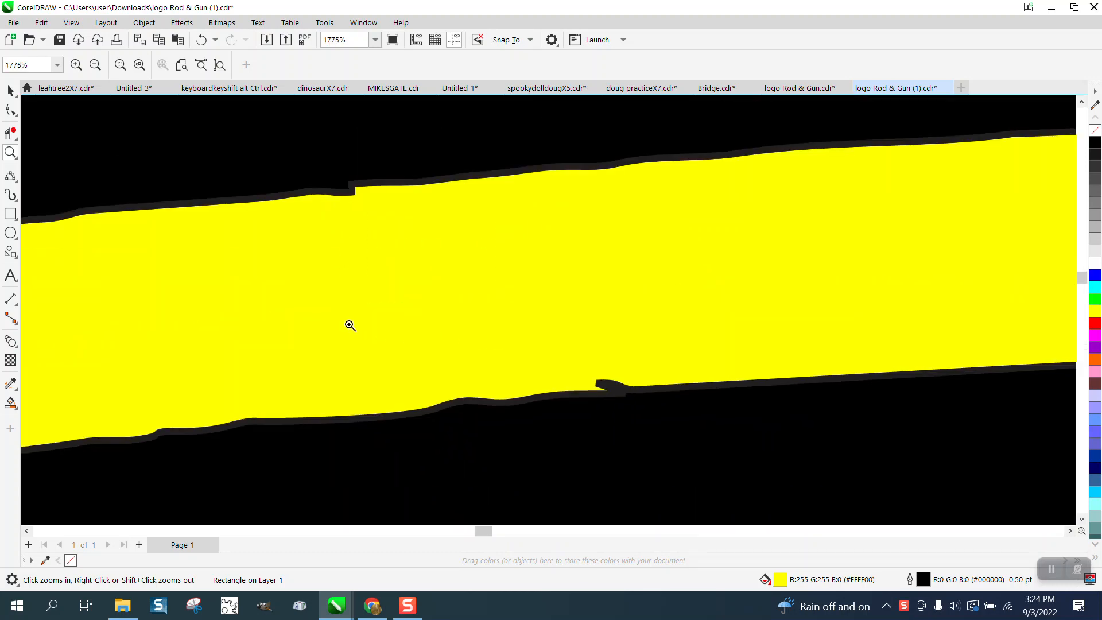
pyautogui.scroll(-6, 349, 324)
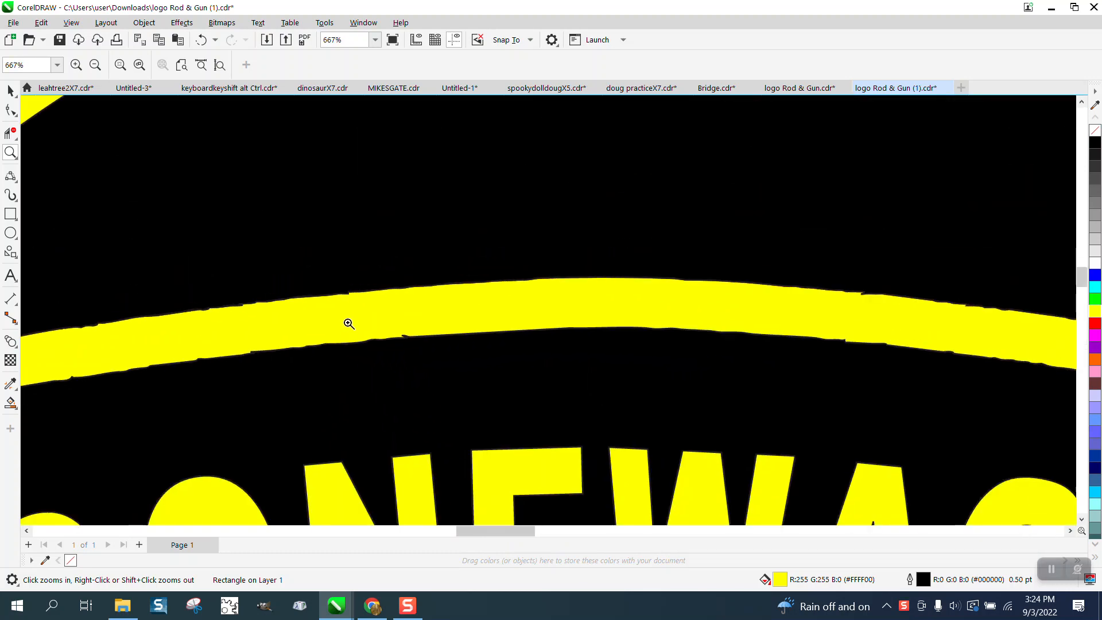
pyautogui.scroll(-3, 349, 324)
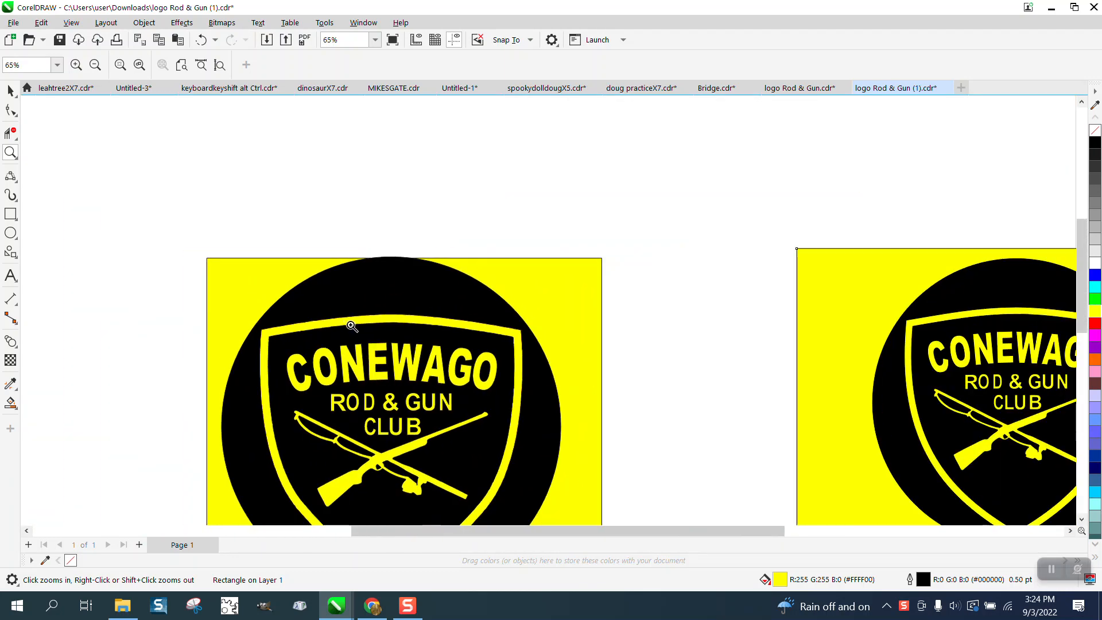
pyautogui.moveTo(351, 372); pyautogui.dragTo(444, 425)
pyautogui.scroll(-4, 418, 378)
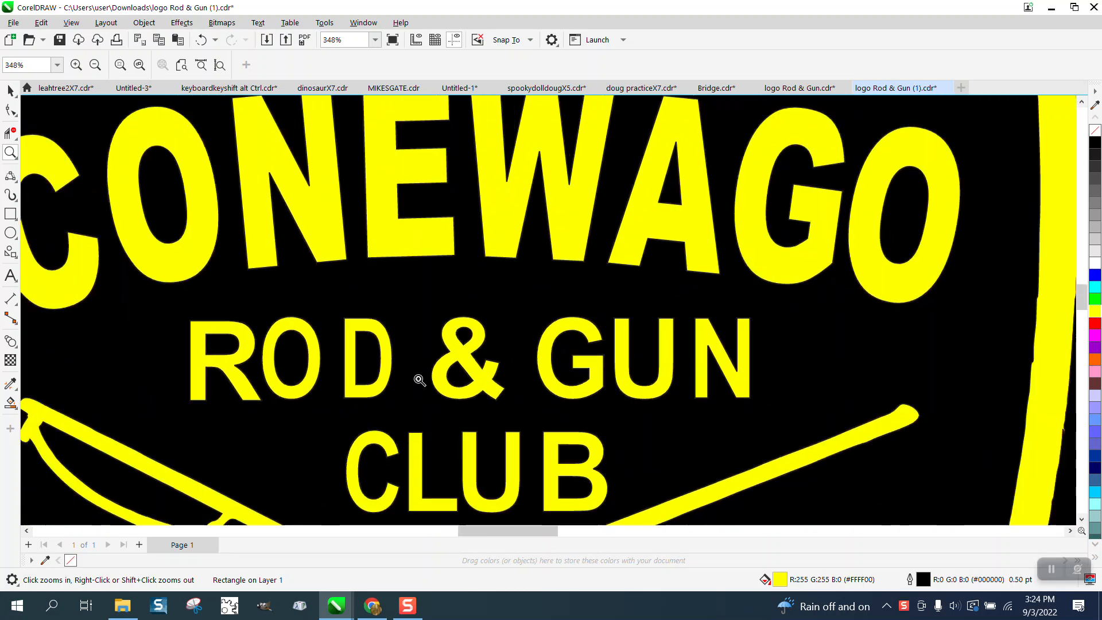
pyautogui.scroll(-4, 417, 379)
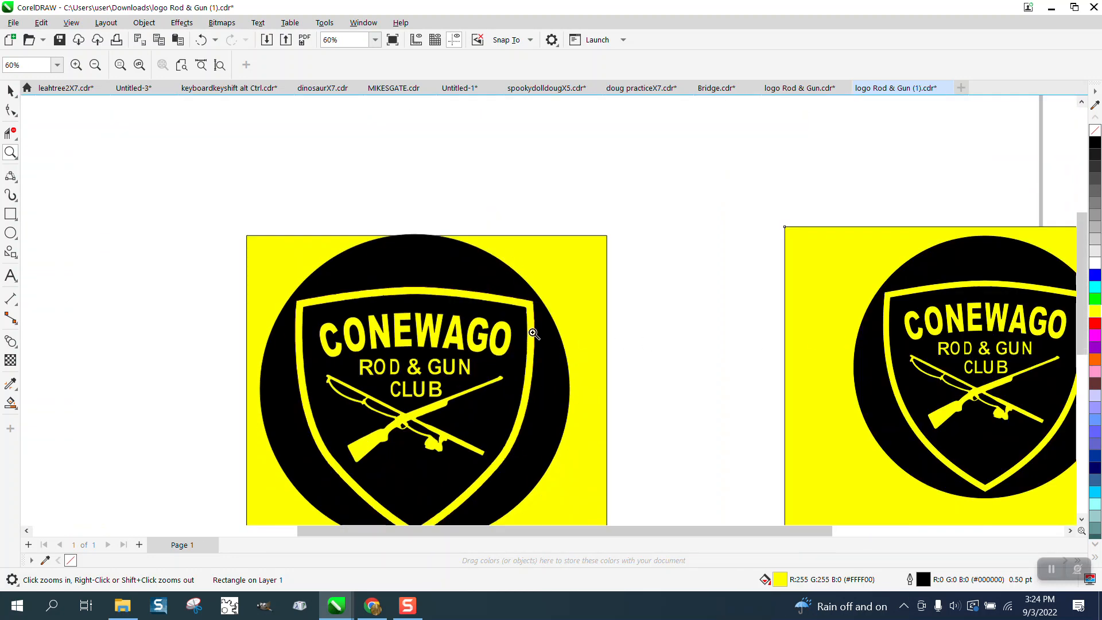
pyautogui.scroll(-1, 532, 329)
# - Examine the shield border and lettering of the right-hand logo up close for comparison
pyautogui.click(11, 91)
pyautogui.click(831, 409)
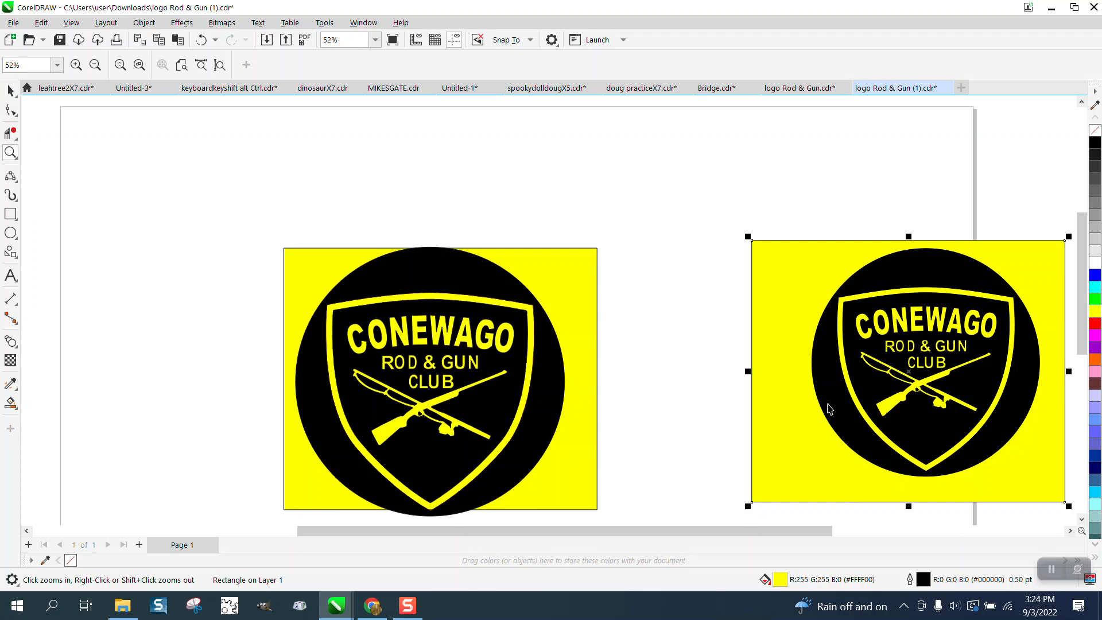
pyautogui.scroll(-2, 827, 402)
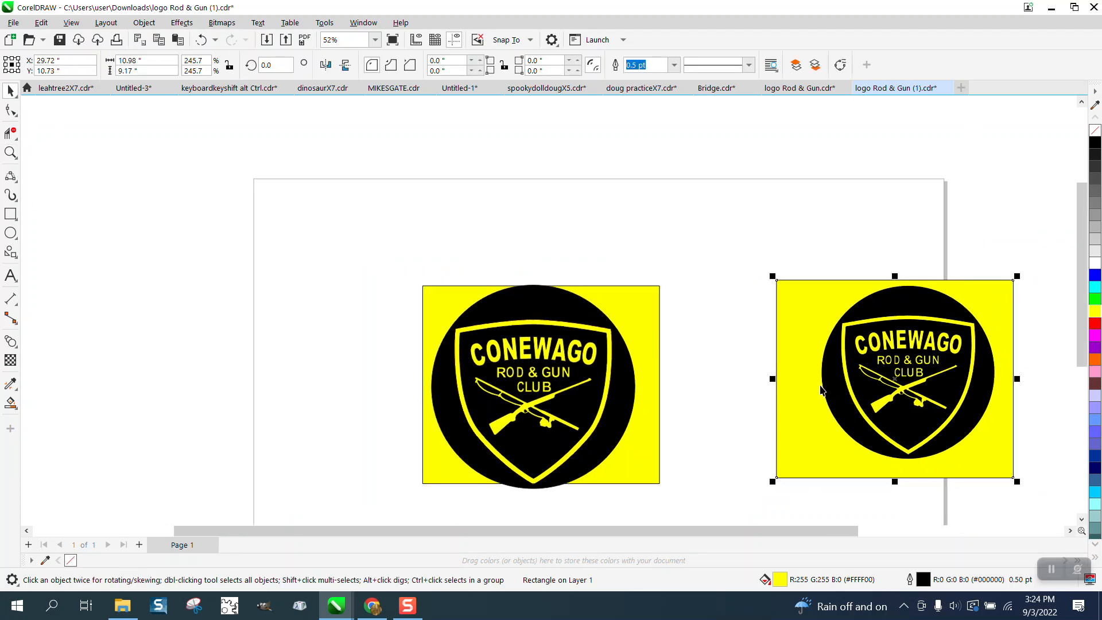
pyautogui.click(11, 152)
pyautogui.moveTo(834, 287); pyautogui.dragTo(888, 349)
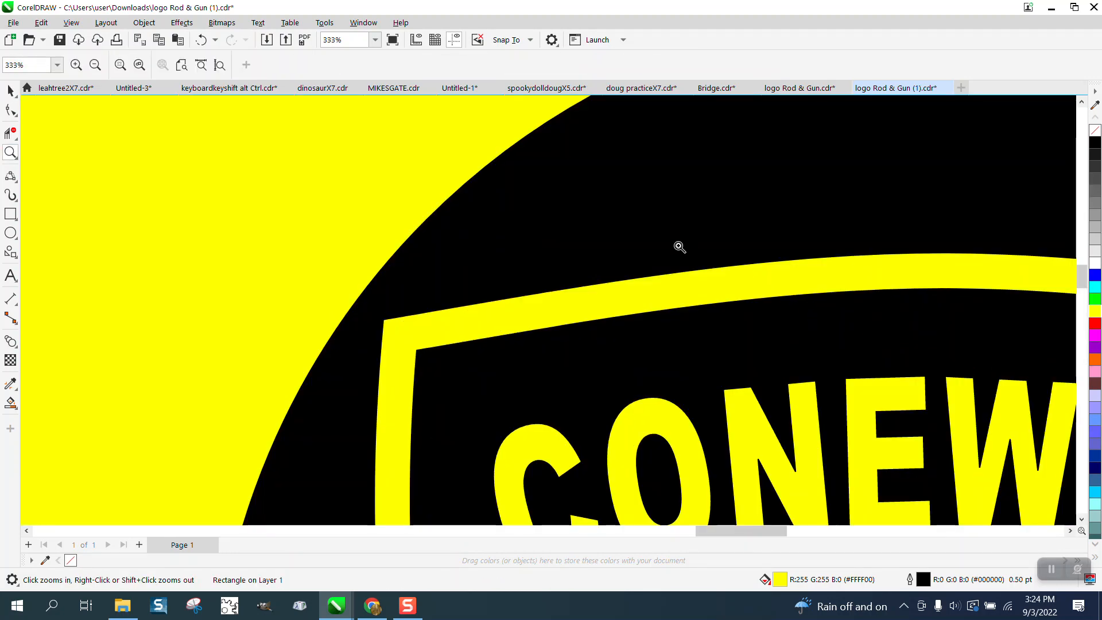
pyautogui.moveTo(677, 244); pyautogui.dragTo(810, 344)
pyautogui.scroll(-9, 701, 303)
pyautogui.scroll(-6, 701, 303)
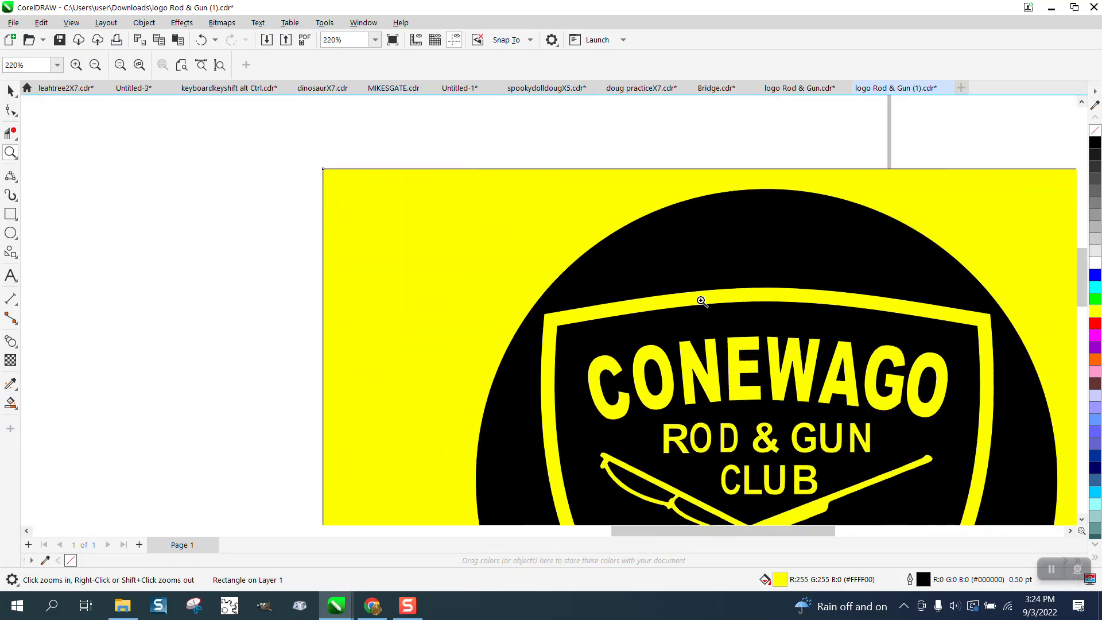
# - Set the nudge distance to 8 inches and nudge the entire right-hand logo once to the right
pyautogui.click(11, 90)
pyautogui.scroll(-2, 256, 254)
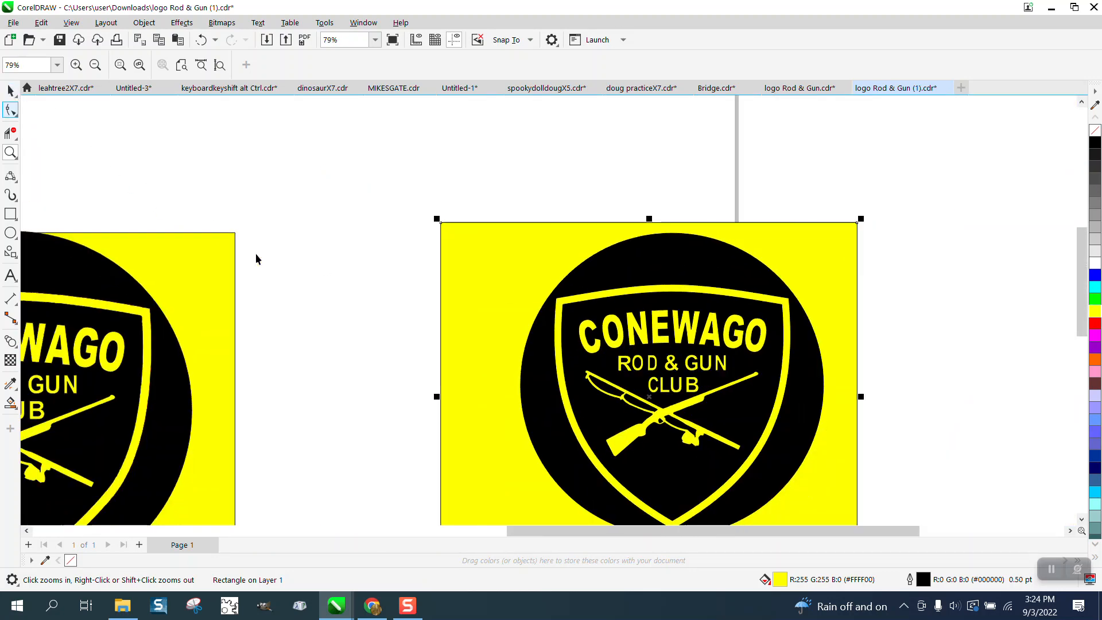
pyautogui.moveTo(374, 219); pyautogui.dragTo(758, 512)
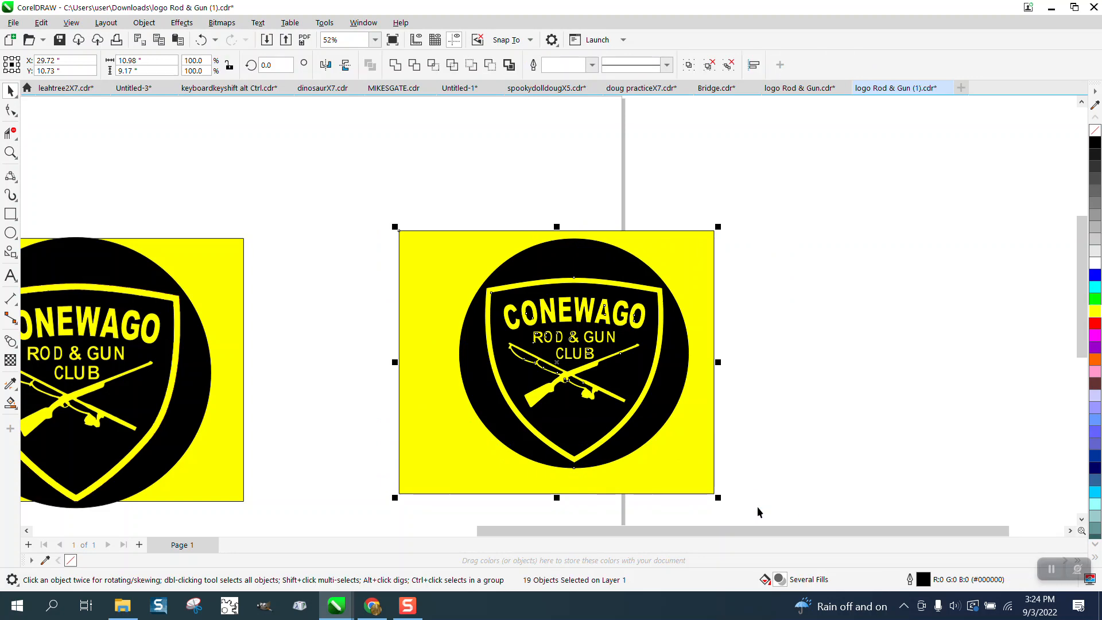
pyautogui.press('Right')
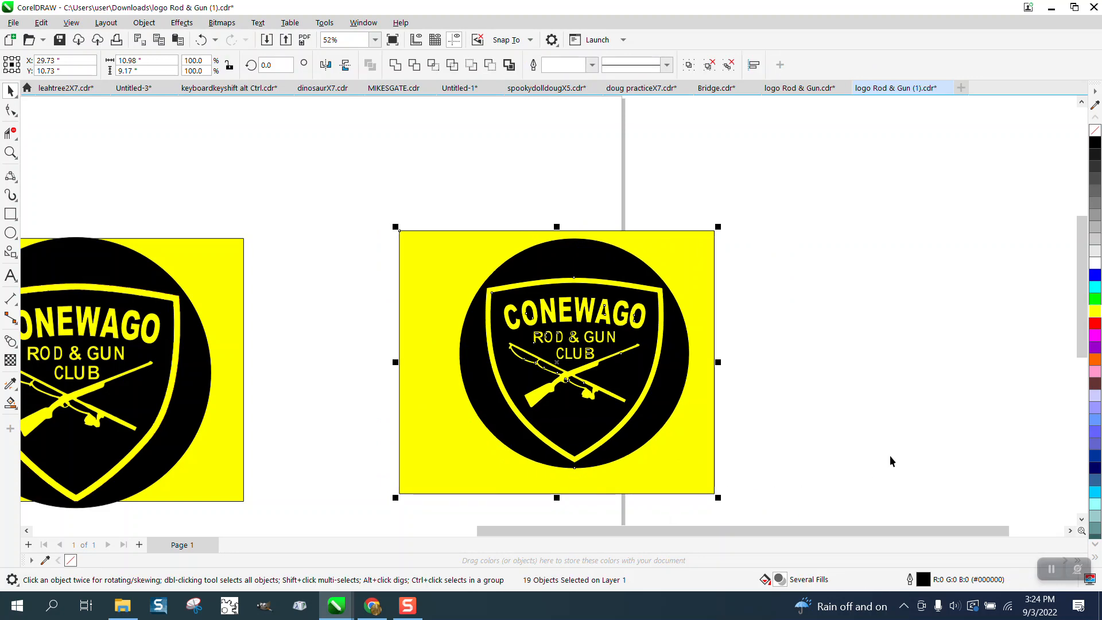
pyautogui.click(475, 222)
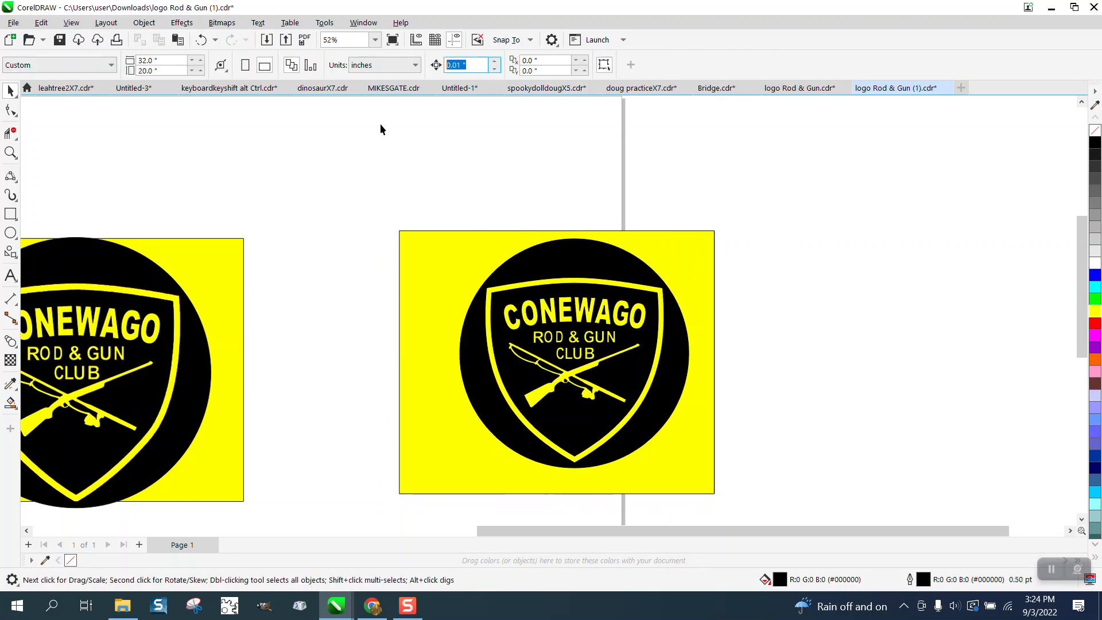
pyautogui.moveTo(386, 204); pyautogui.dragTo(762, 458)
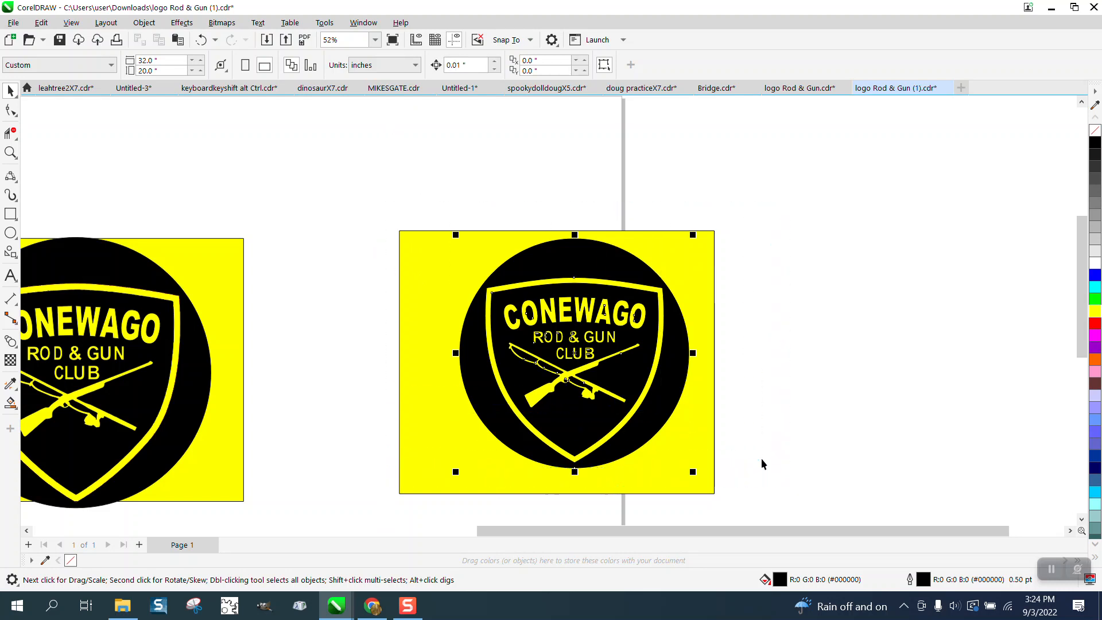
pyautogui.click(308, 167)
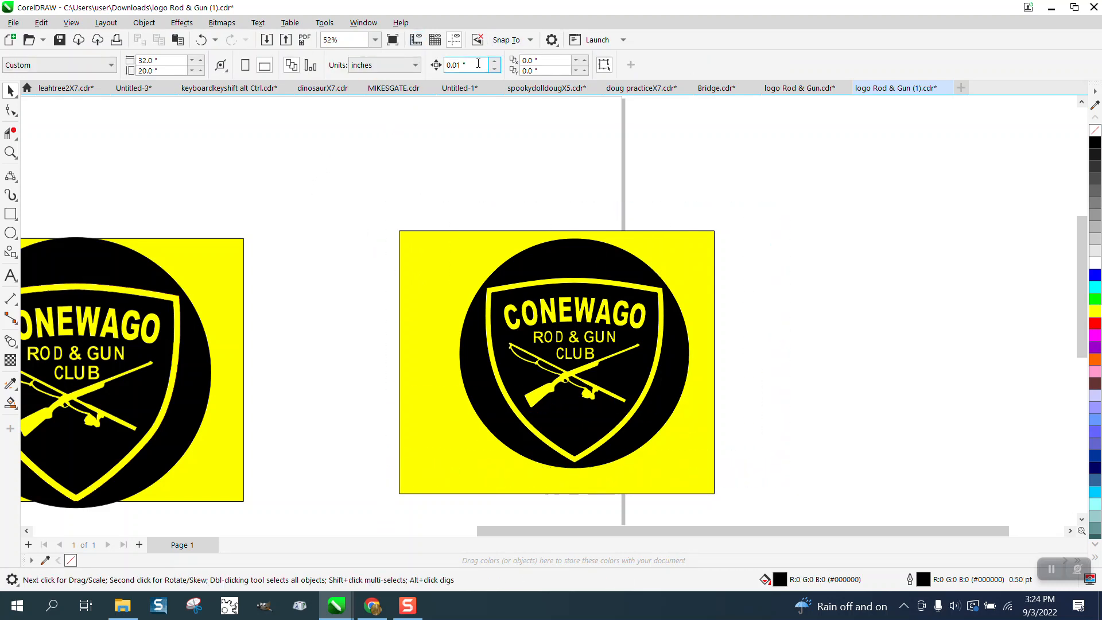
pyautogui.click(458, 65)
pyautogui.write('8')
pyautogui.moveTo(364, 190); pyautogui.dragTo(821, 530)
pyautogui.press('Right')
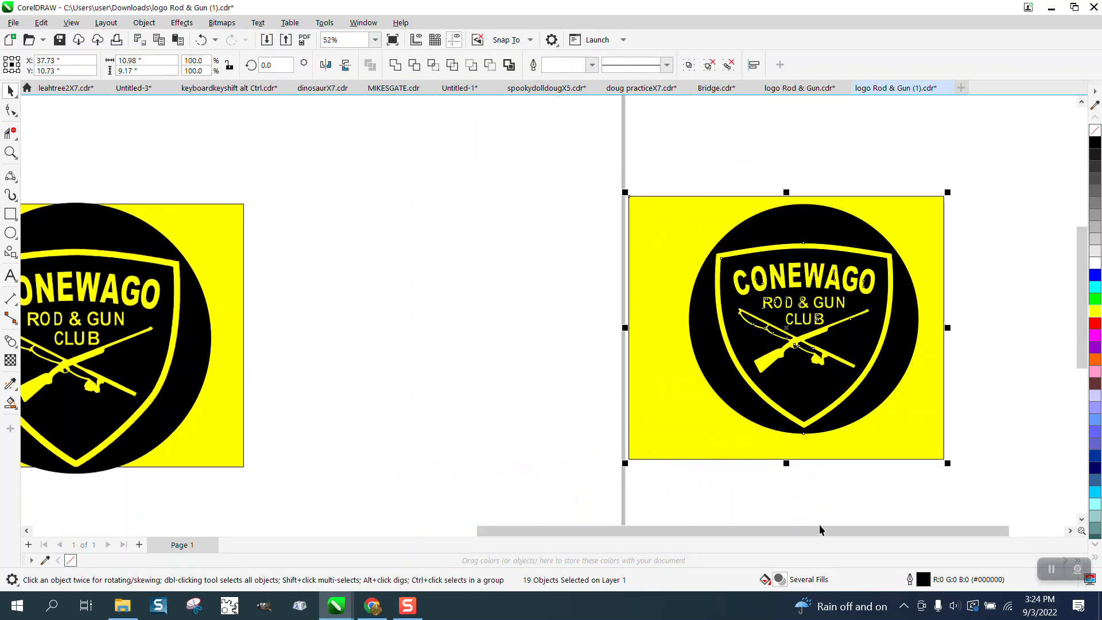
# - Smart Fill the left-hand logo's shield border in green with no outline, and nudge the new shape 16 inches to the right
pyautogui.scroll(-2, 728, 487)
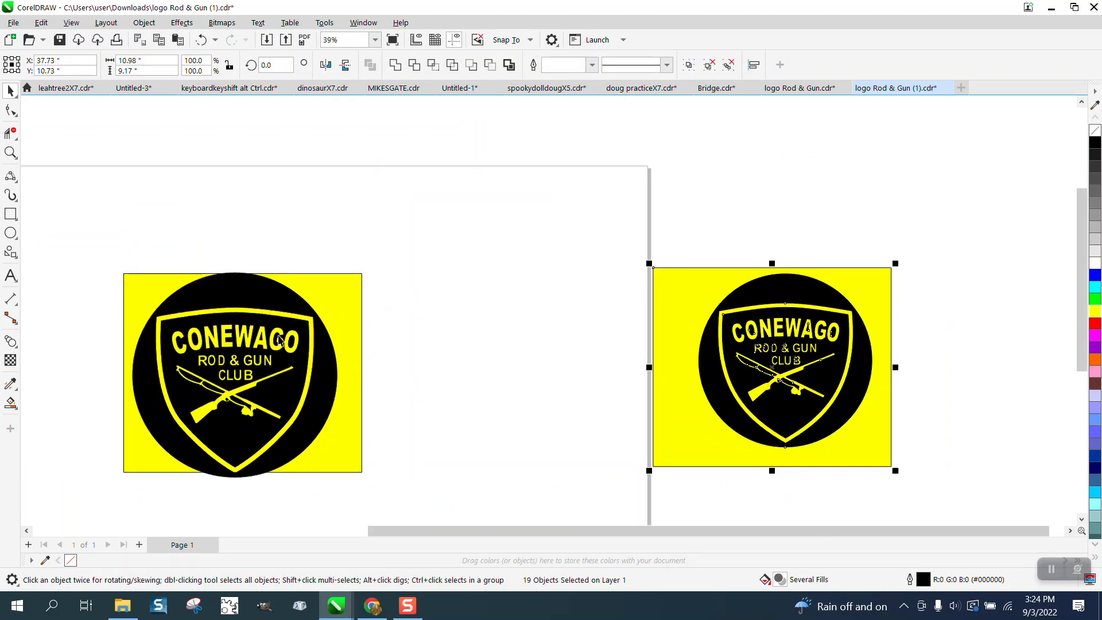
pyautogui.click(10, 404)
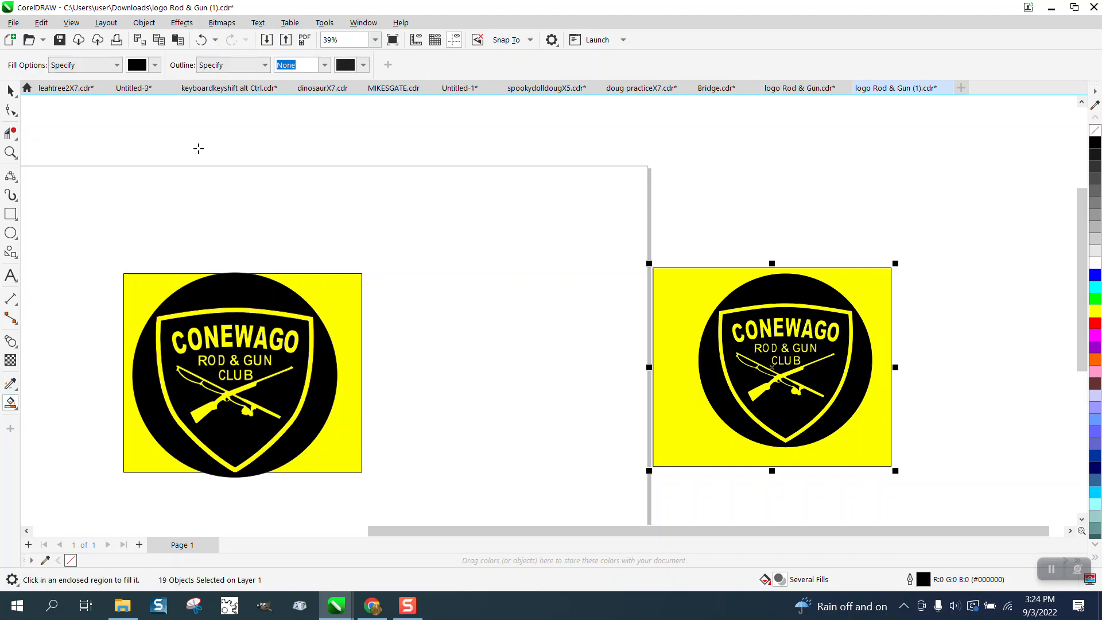
pyautogui.click(155, 65)
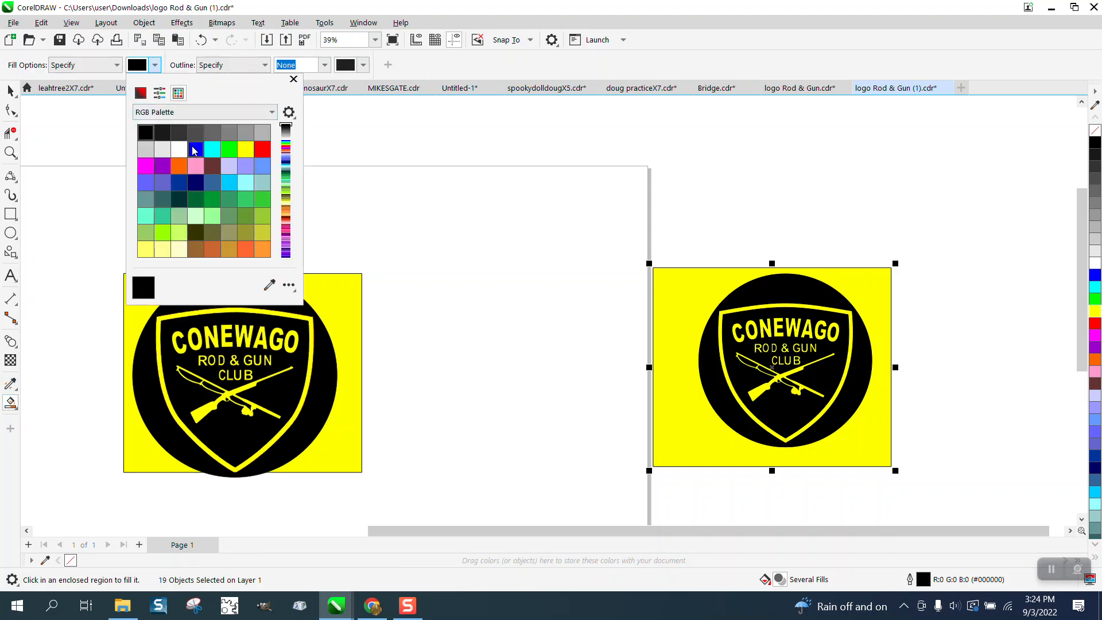
pyautogui.click(229, 149)
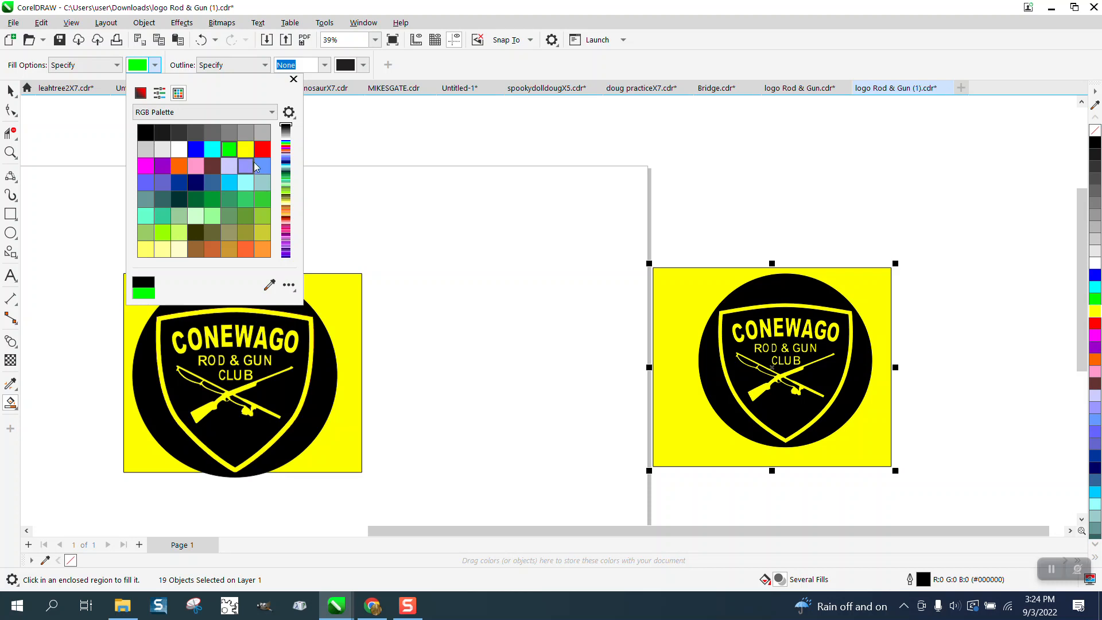
pyautogui.click(269, 313)
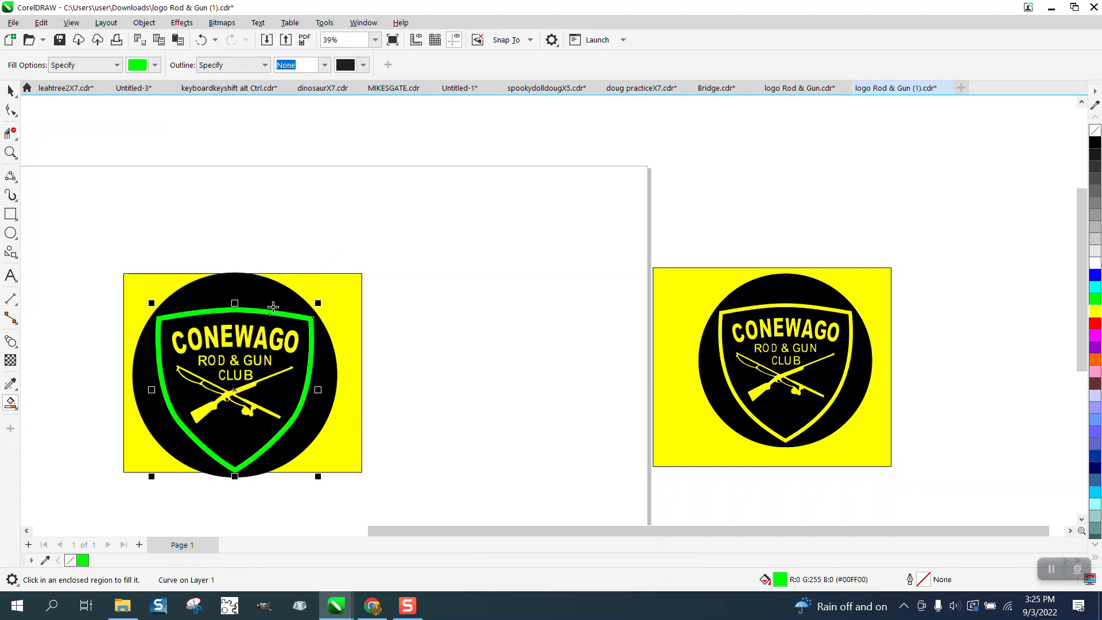
pyautogui.press('Right')
pyautogui.press('Right')
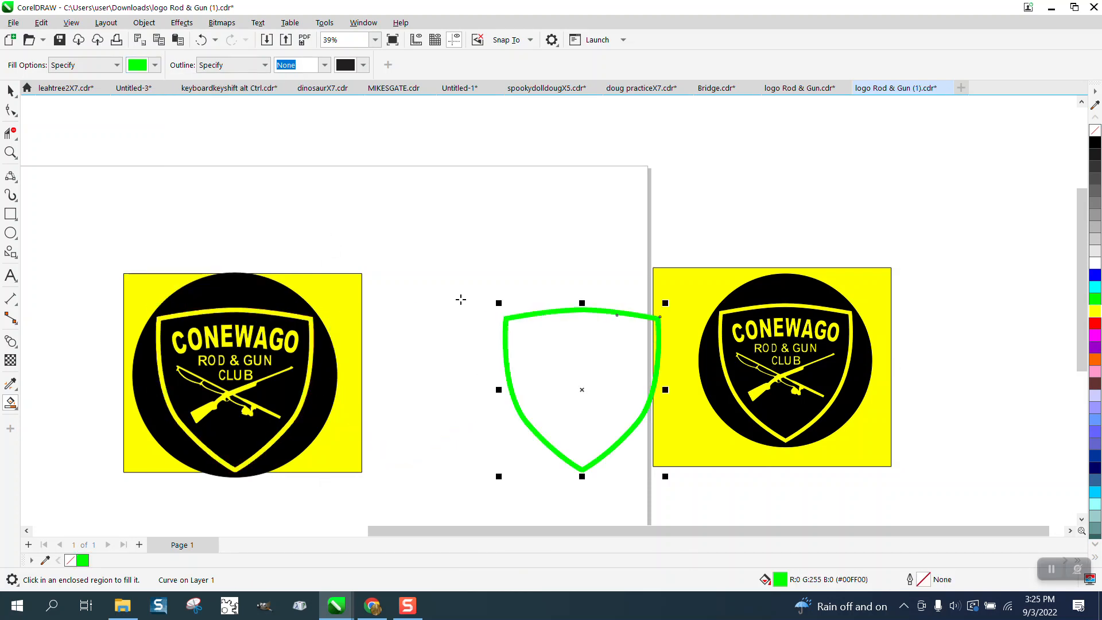
# - Nudge the complete right-hand logo another 8 inches to the right, clear of the green shield
pyautogui.click(8, 91)
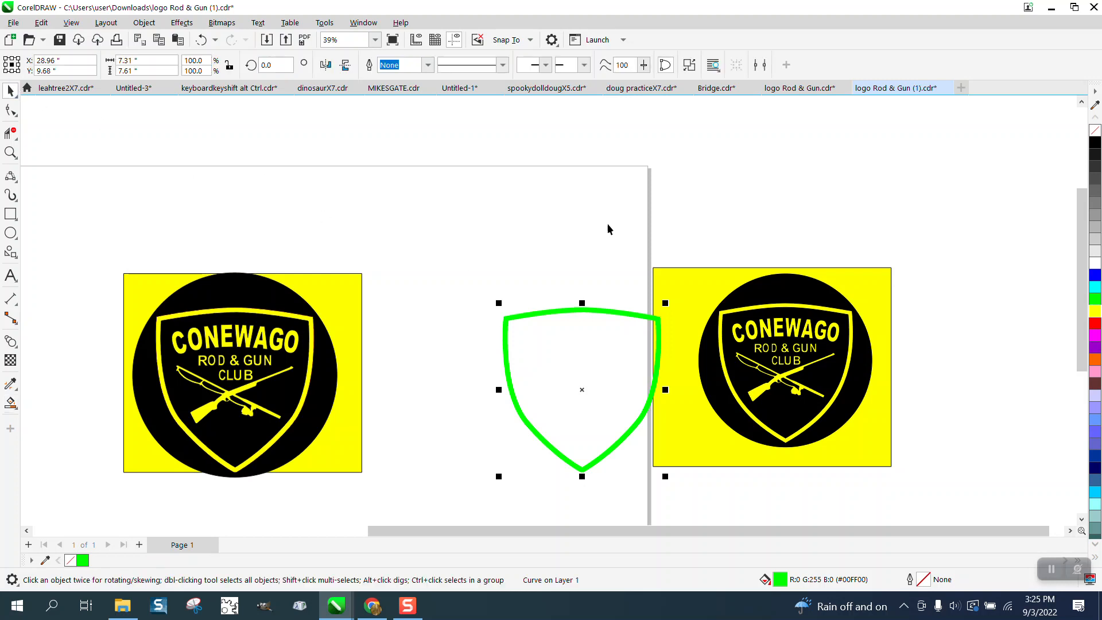
pyautogui.moveTo(624, 252)
pyautogui.mouseDown()
pyautogui.moveTo(855, 469)
pyautogui.moveTo(910, 494)
pyautogui.mouseUp()
pyautogui.press('Right')
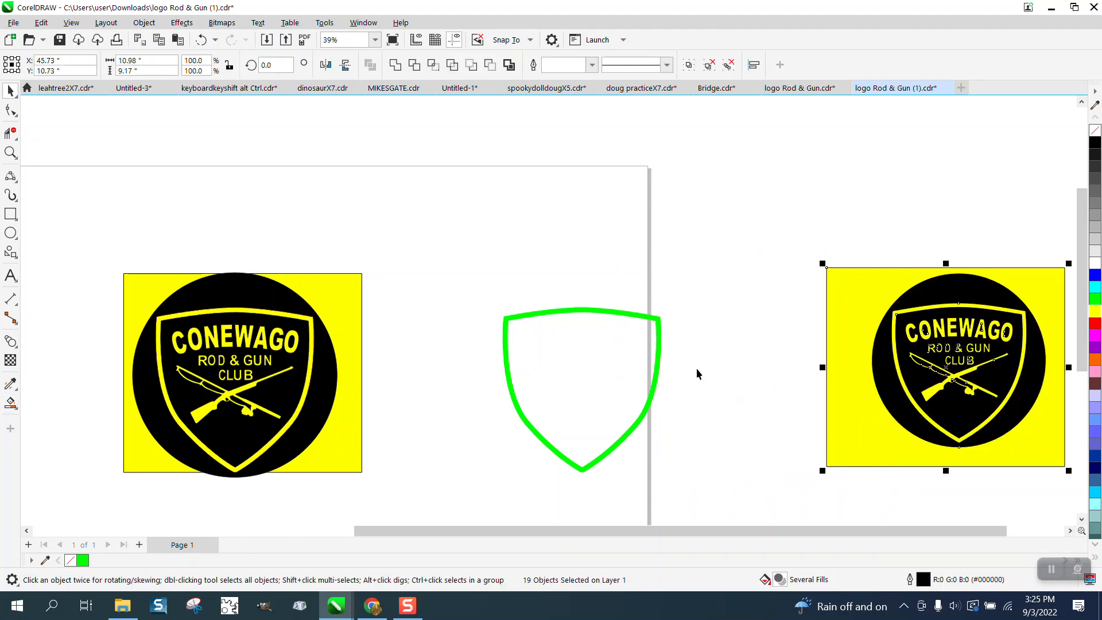
# - Remove the green shield's fill and give it a black outline
pyautogui.click(660, 343)
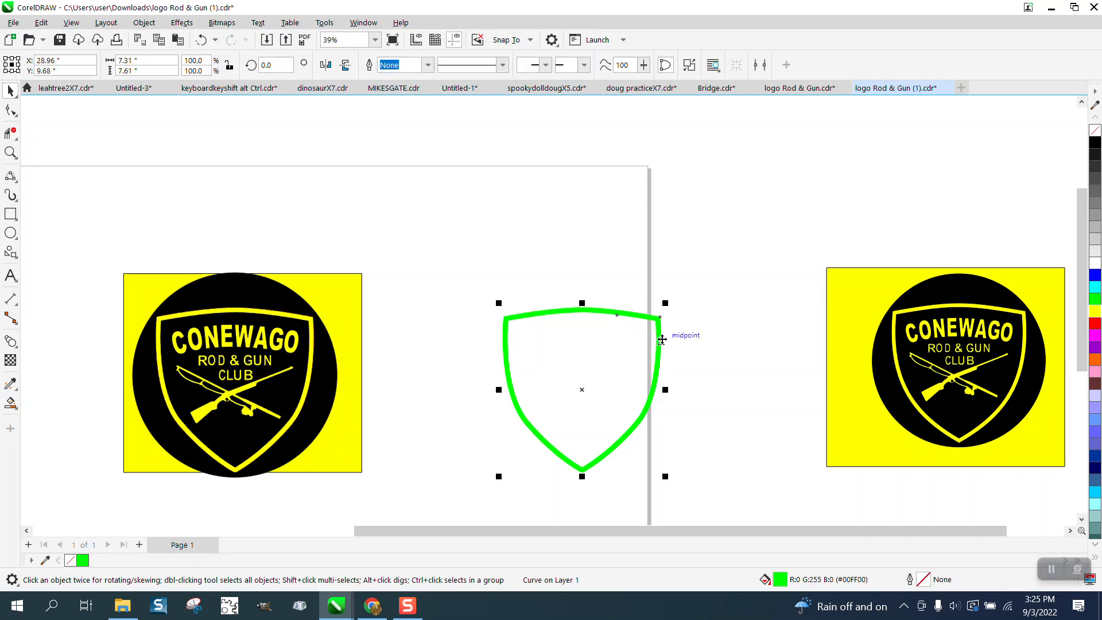
pyautogui.click(1096, 131)
pyautogui.rightClick(1095, 142)
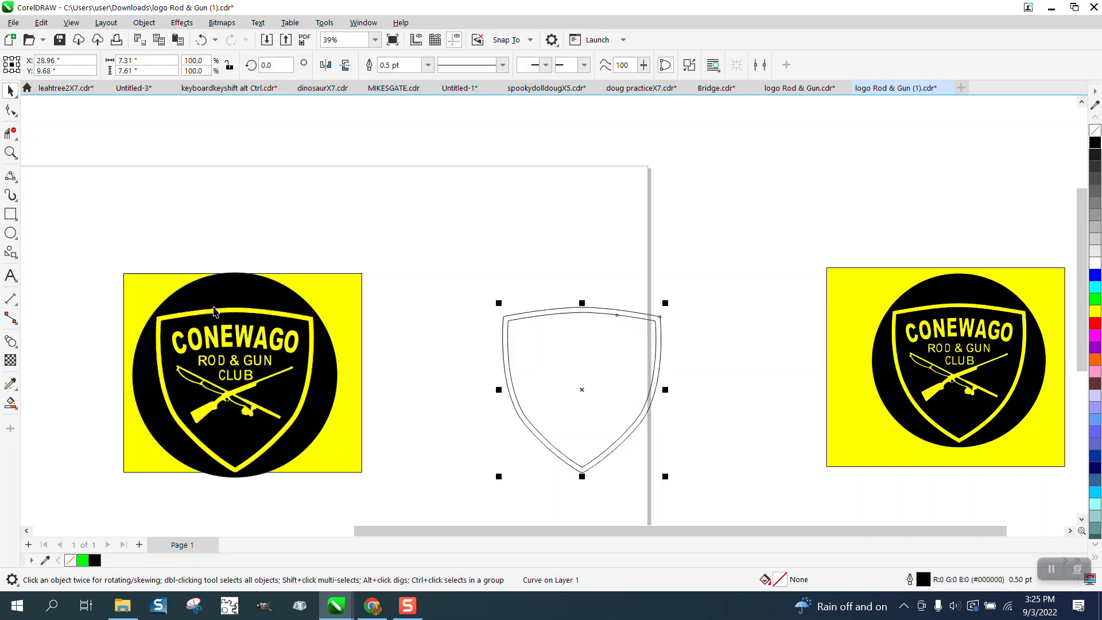
# - Draw an unfilled rectangle about 7.22 by 7.19 inches, spanning the shield's two upper outer corners and reaching down to its bottom tip
pyautogui.click(10, 153)
pyautogui.moveTo(529, 293); pyautogui.dragTo(633, 339)
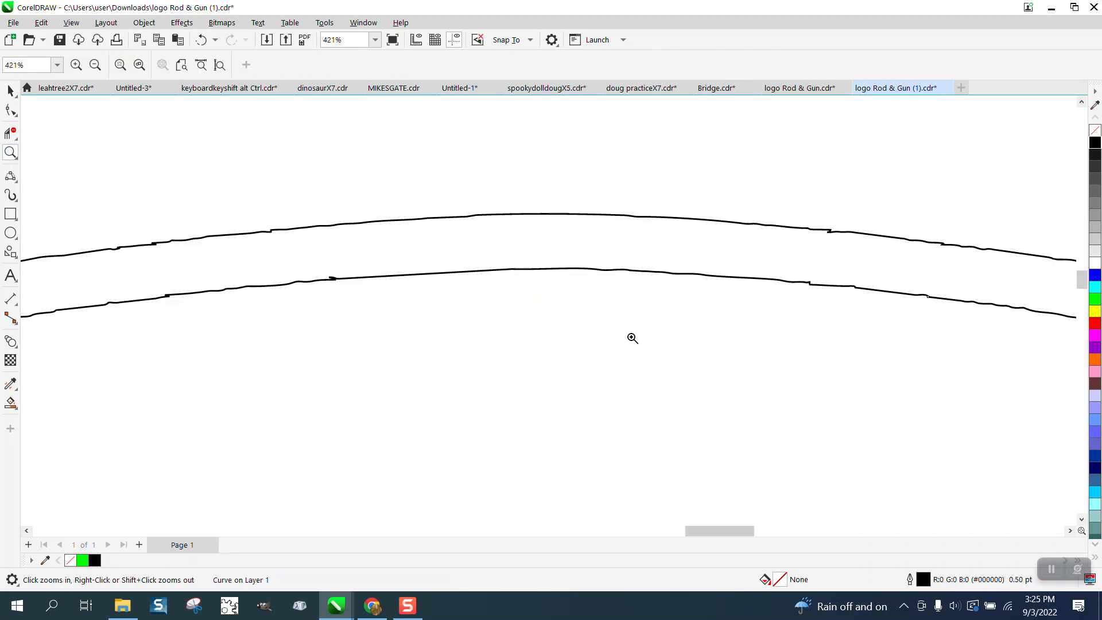
pyautogui.scroll(-5, 308, 276)
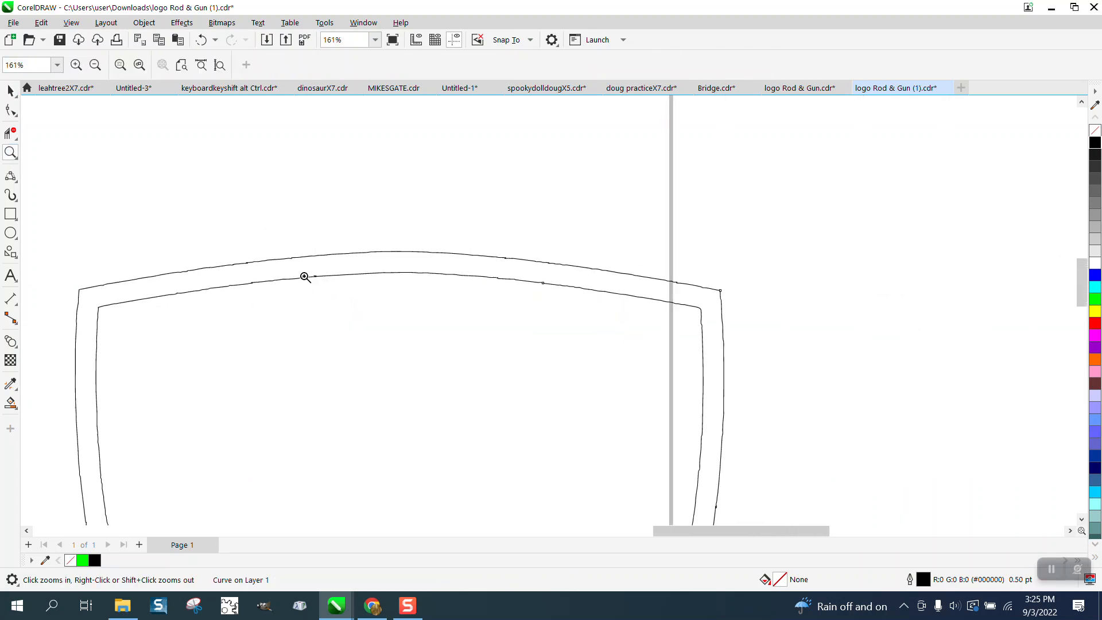
pyautogui.scroll(-1, 309, 268)
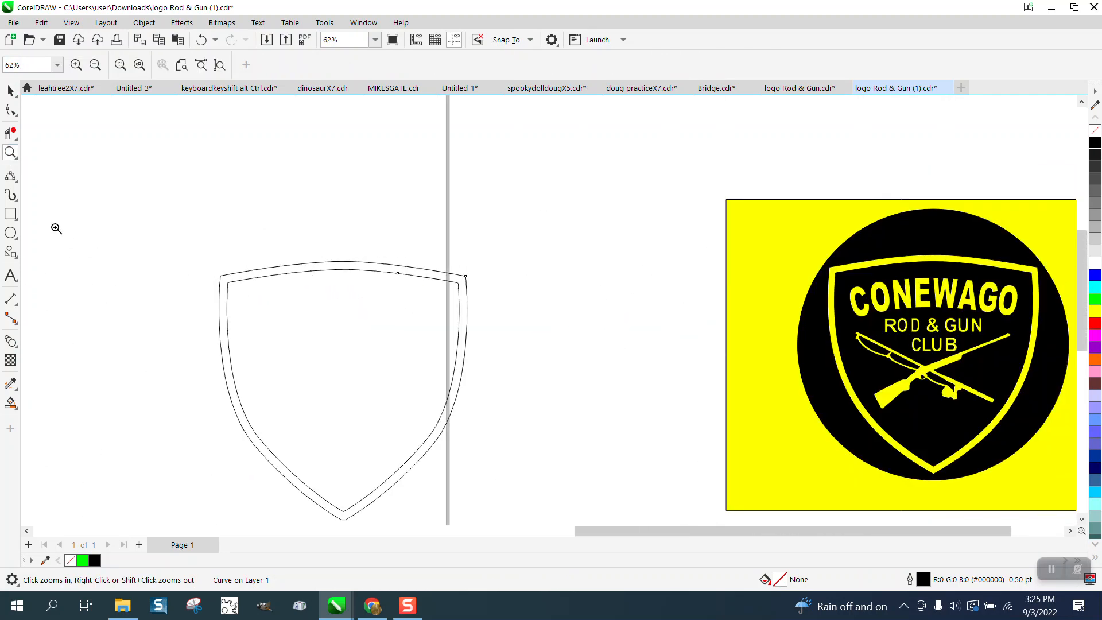
pyautogui.click(15, 221)
pyautogui.click(38, 217)
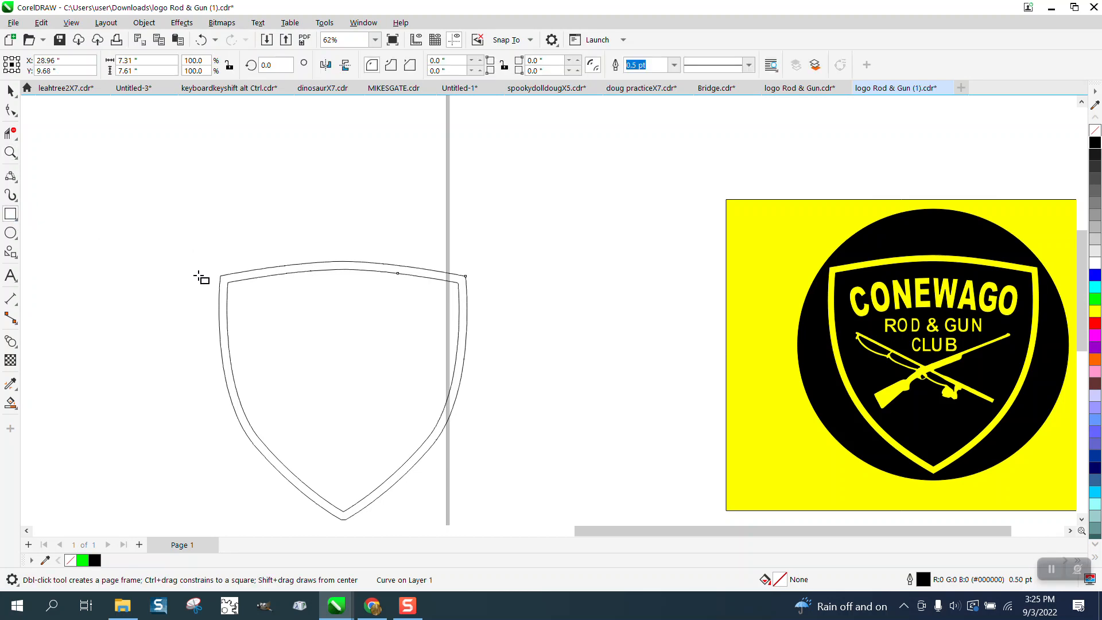
pyautogui.moveTo(221, 276); pyautogui.dragTo(467, 443)
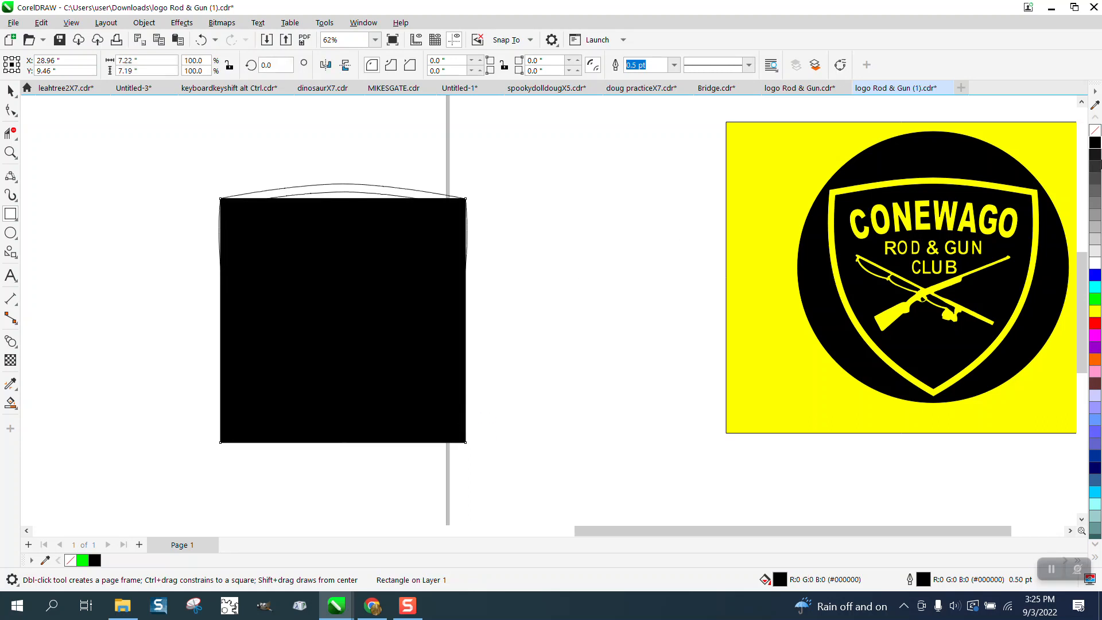
pyautogui.click(1096, 131)
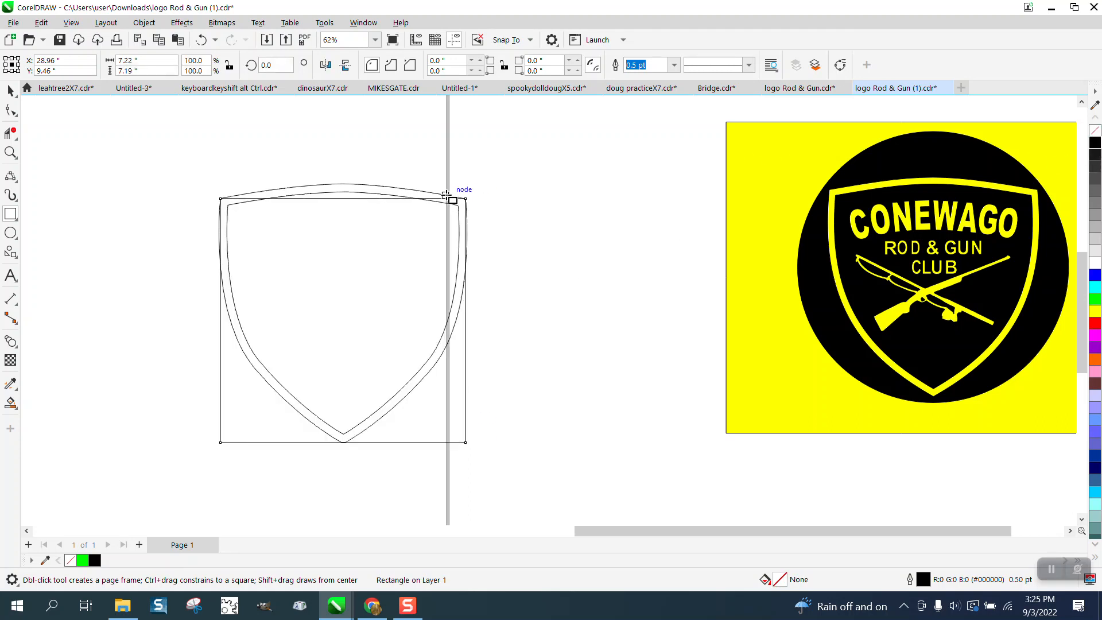
# - Convert the rectangle around the shield to curves
pyautogui.click(11, 152)
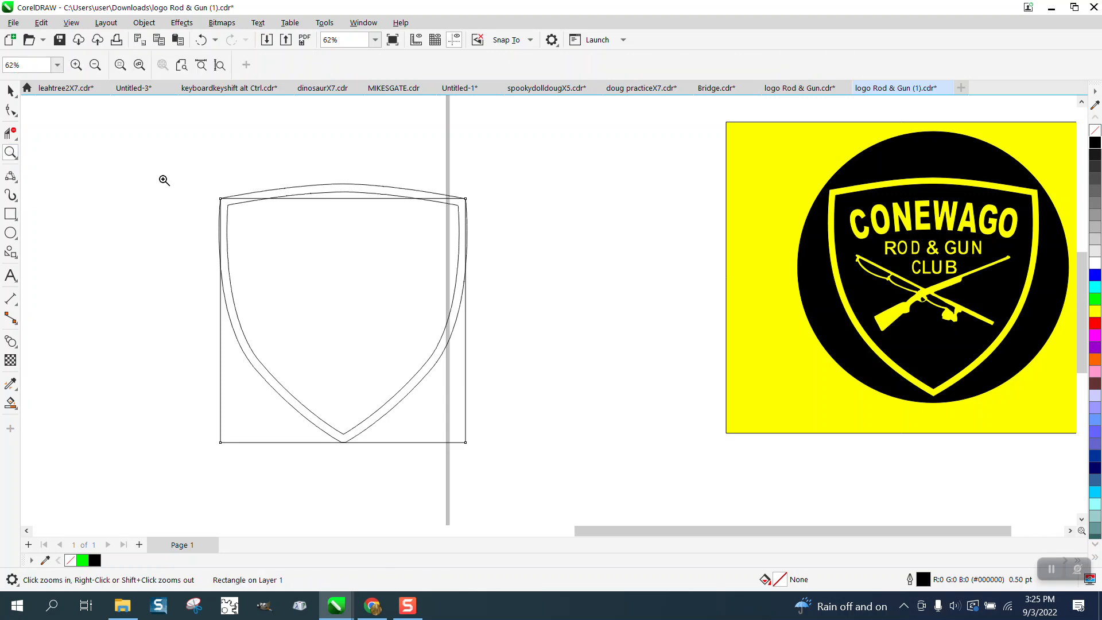
pyautogui.moveTo(591, 285); pyautogui.dragTo(594, 286)
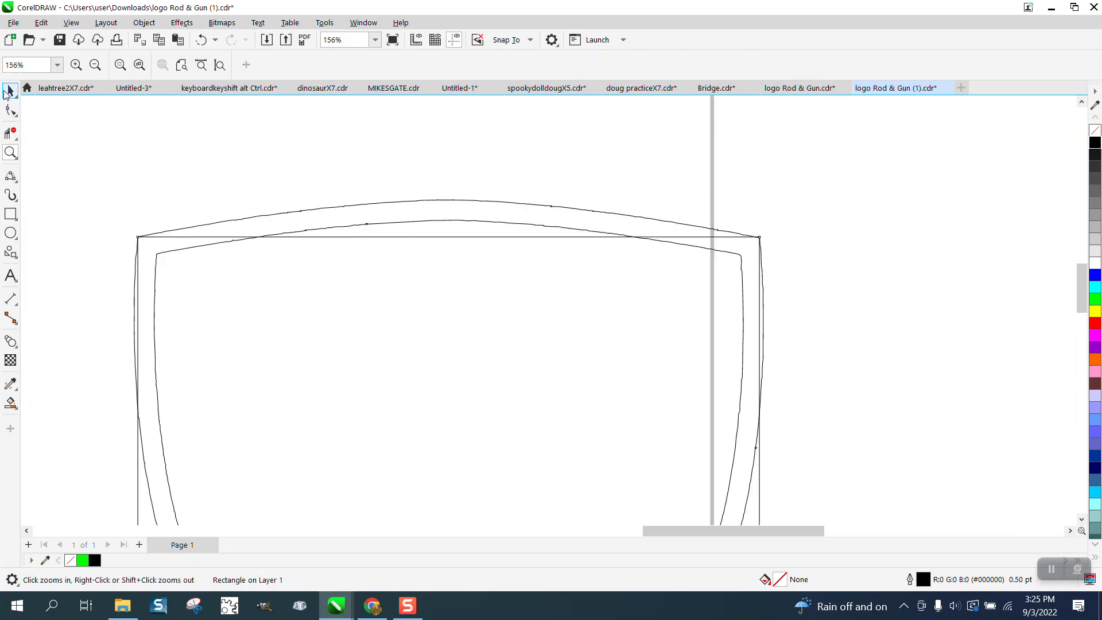
pyautogui.press('space')
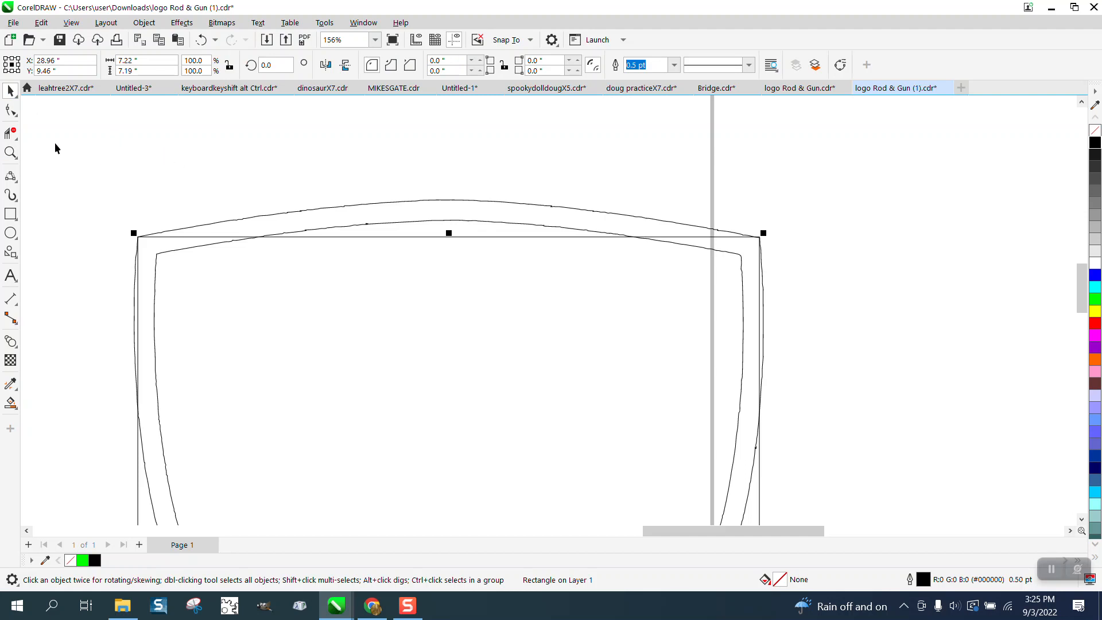
pyautogui.click(154, 24)
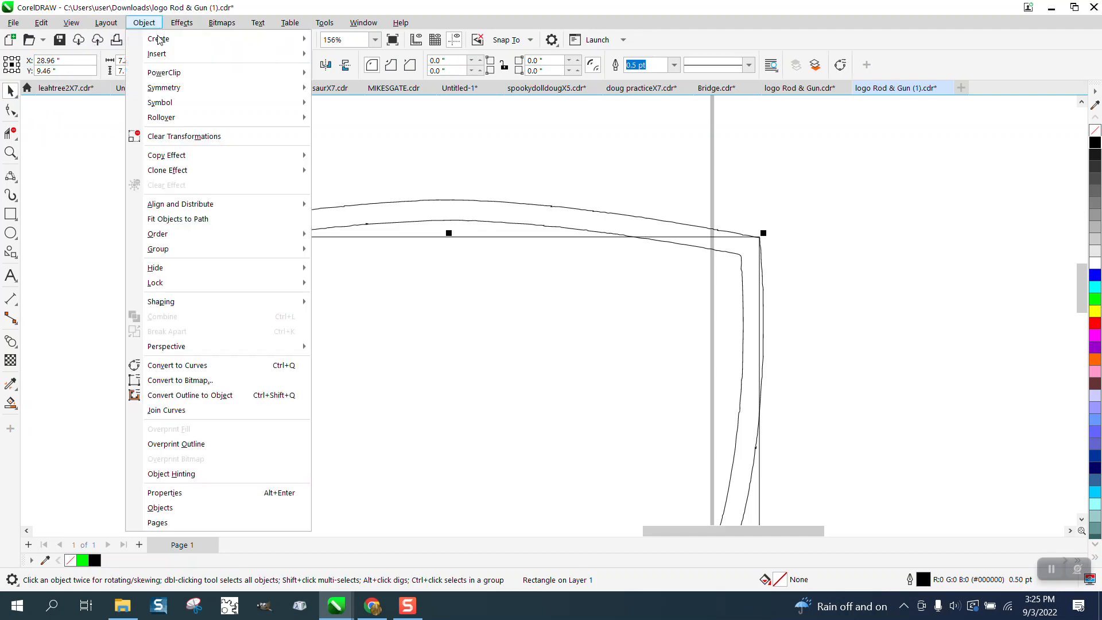
pyautogui.click(193, 367)
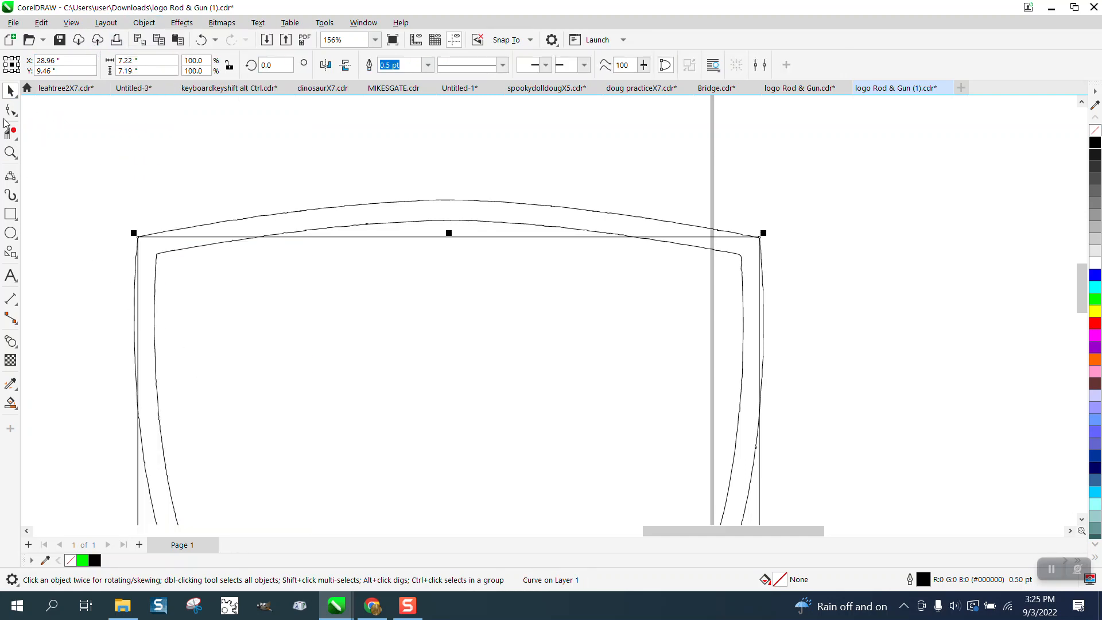
# - Turn the rectangle's sides into curved segments and add midpoint nodes on its top and left edges
pyautogui.press('F10')
pyautogui.moveTo(278, 257); pyautogui.dragTo(282, 258)
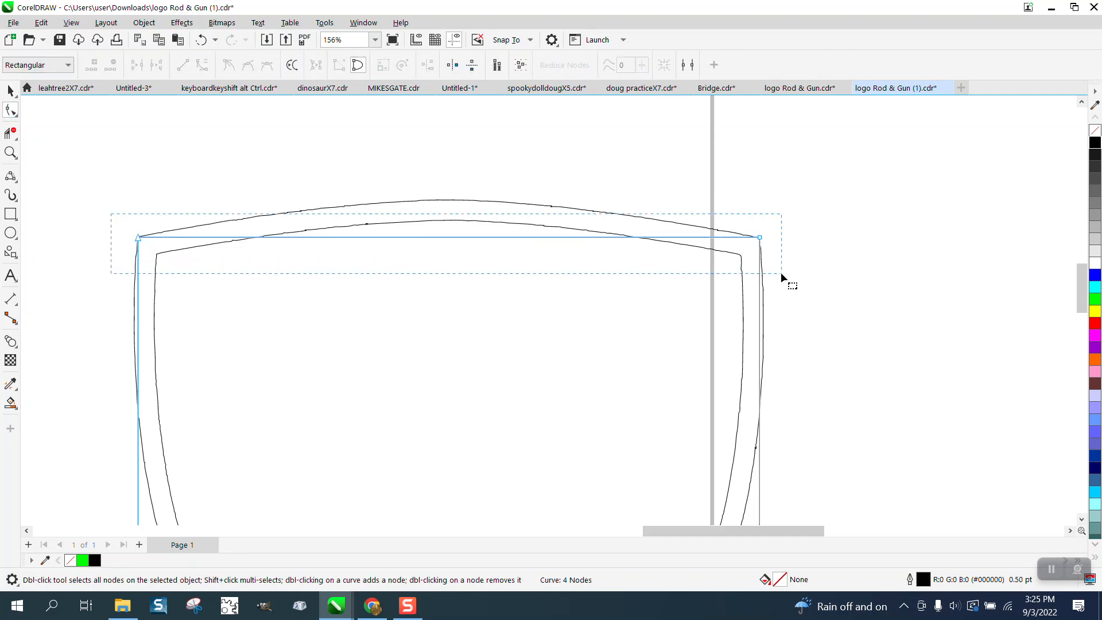
pyautogui.rightClick(760, 238)
pyautogui.click(797, 330)
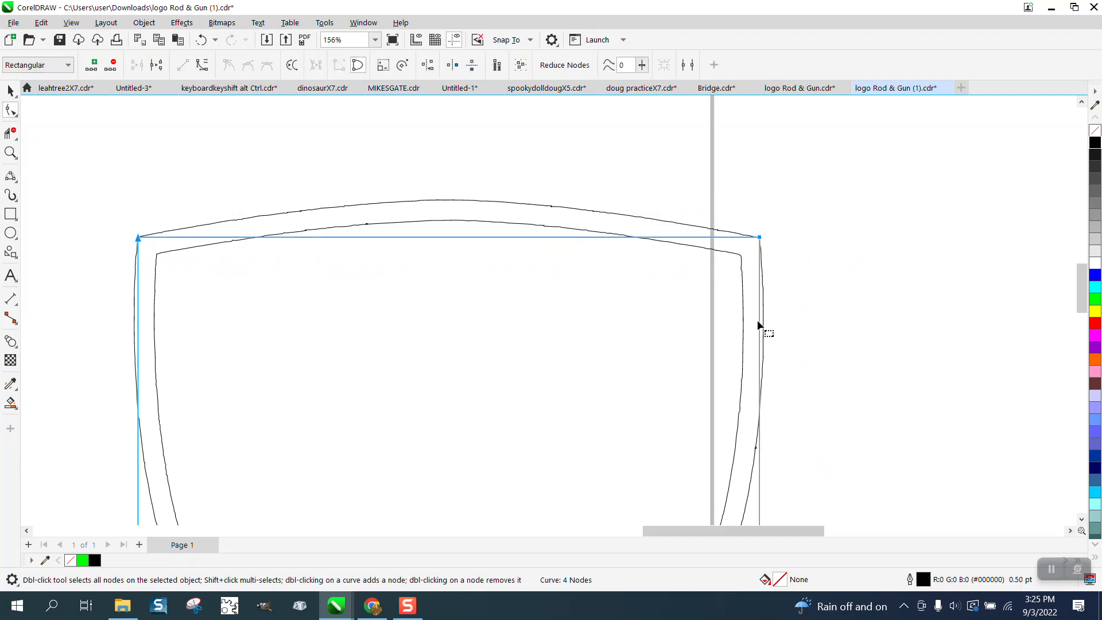
pyautogui.moveTo(98, 197); pyautogui.dragTo(830, 271)
pyautogui.click(93, 66)
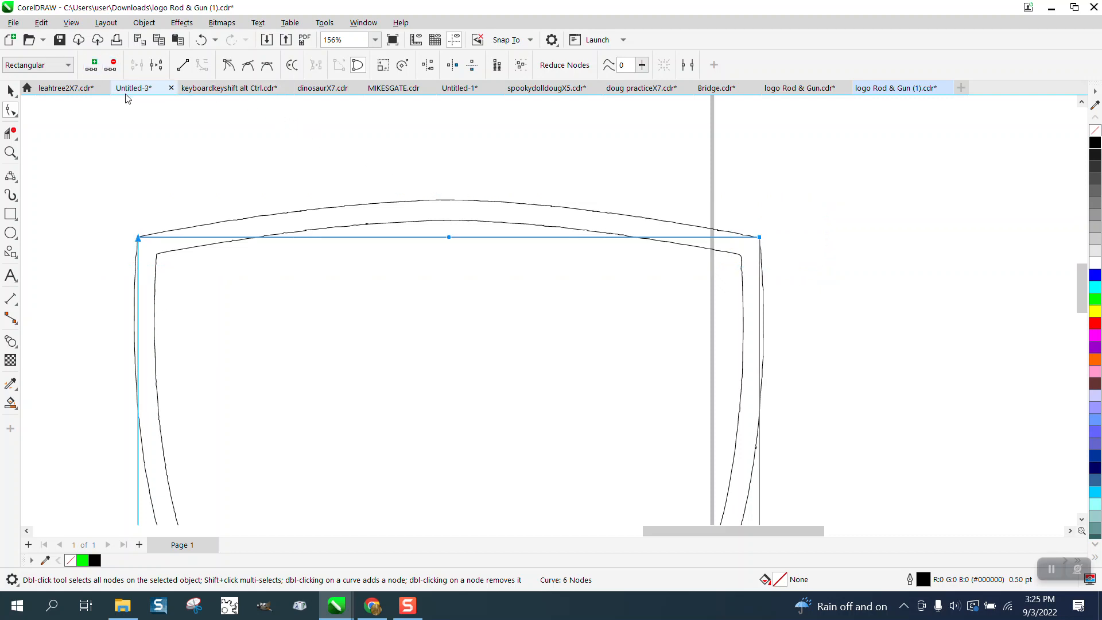
pyautogui.click(199, 166)
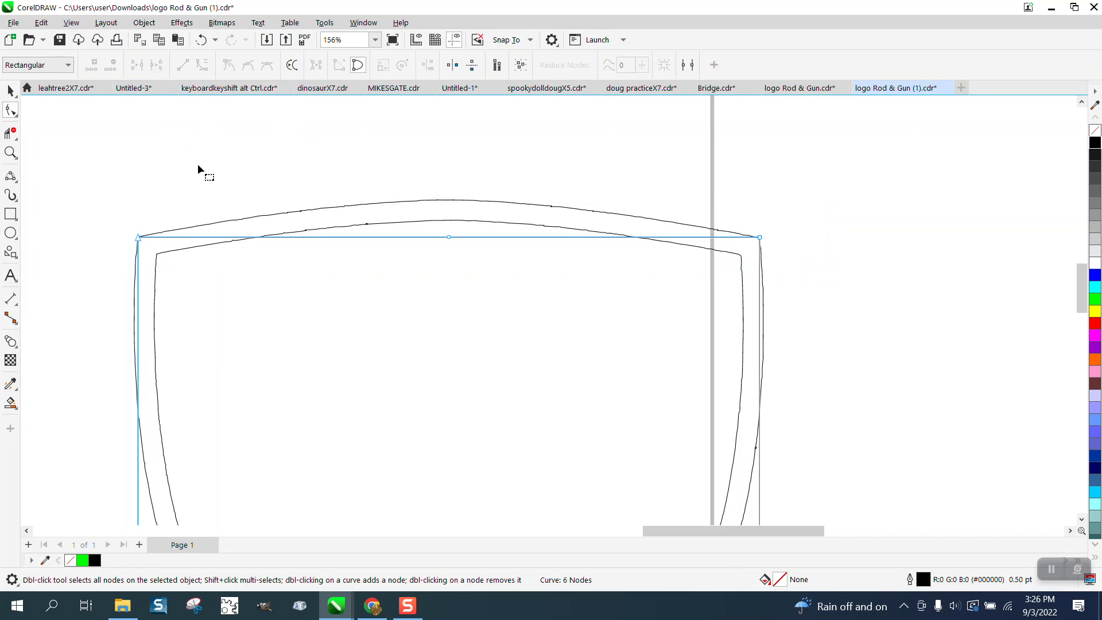
# - Raise the top edge's midpoint node to the shield's peak and bend both halves to follow the outer arc
pyautogui.click(448, 237)
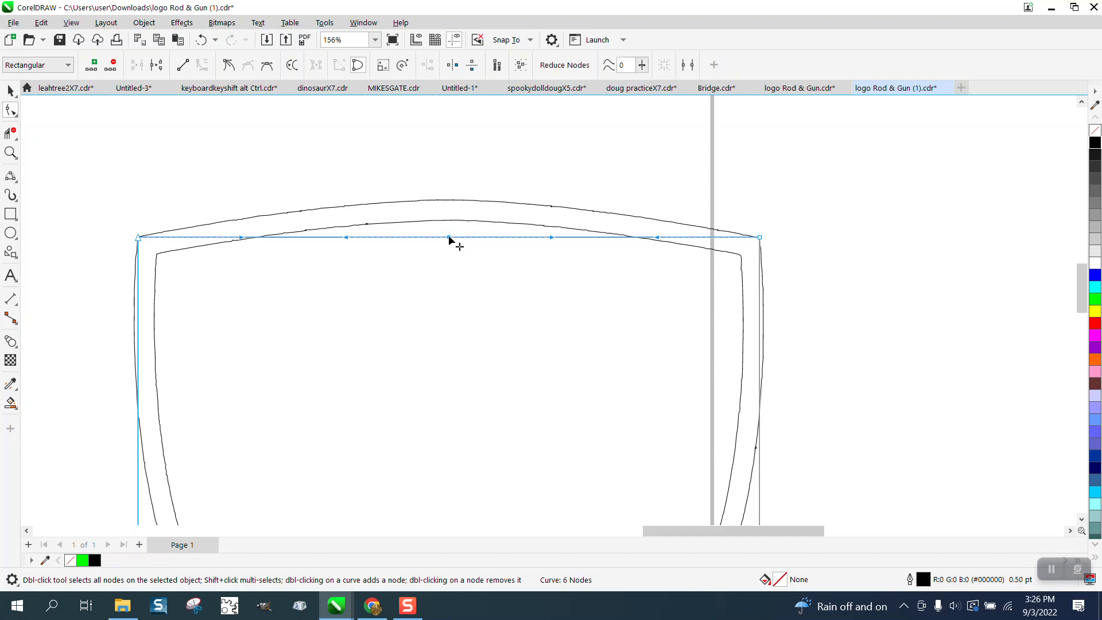
pyautogui.moveTo(449, 238); pyautogui.dragTo(449, 201)
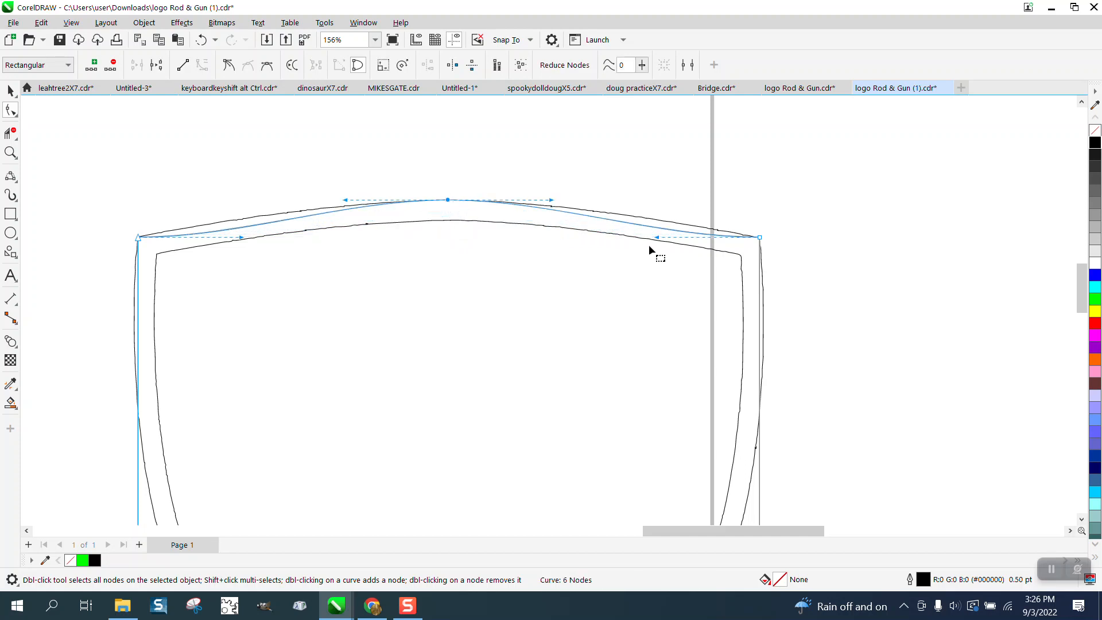
pyautogui.moveTo(658, 237); pyautogui.dragTo(659, 223)
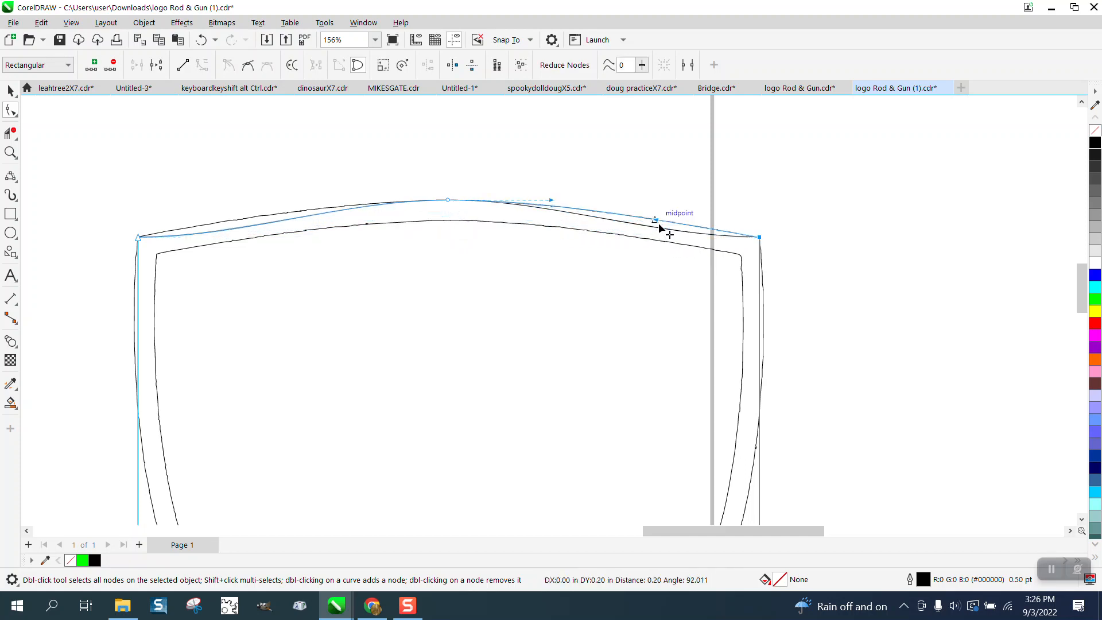
pyautogui.click(134, 236)
pyautogui.click(139, 237)
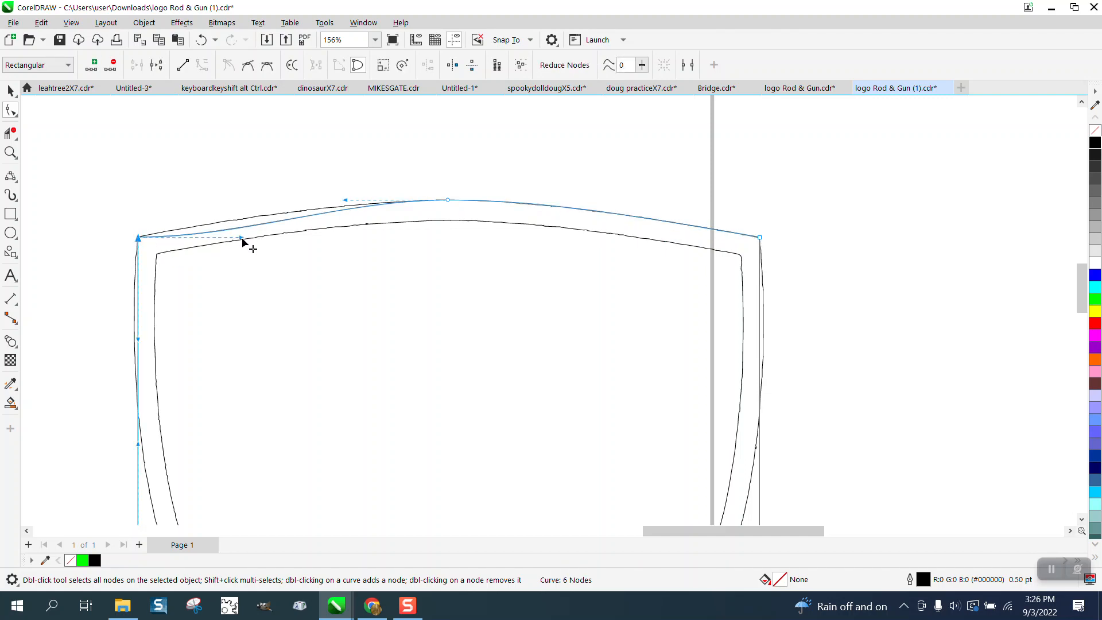
pyautogui.moveTo(243, 240); pyautogui.dragTo(243, 226)
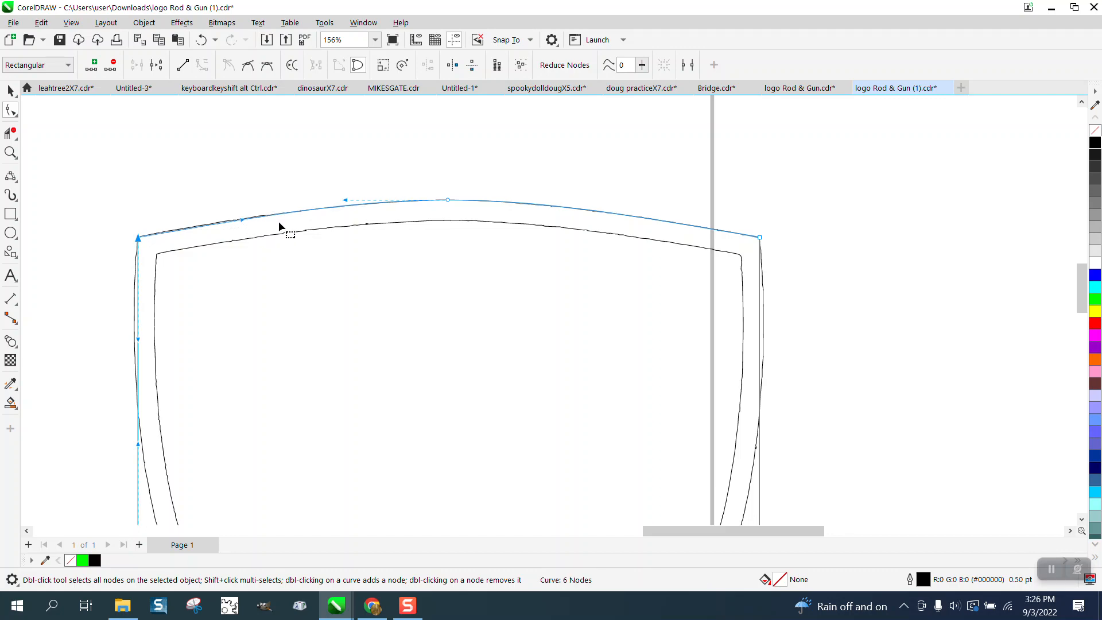
# - Add midpoint nodes on the reshaped rectangle's right and bottom edges
pyautogui.scroll(-4, 223, 204)
pyautogui.scroll(-1, 222, 202)
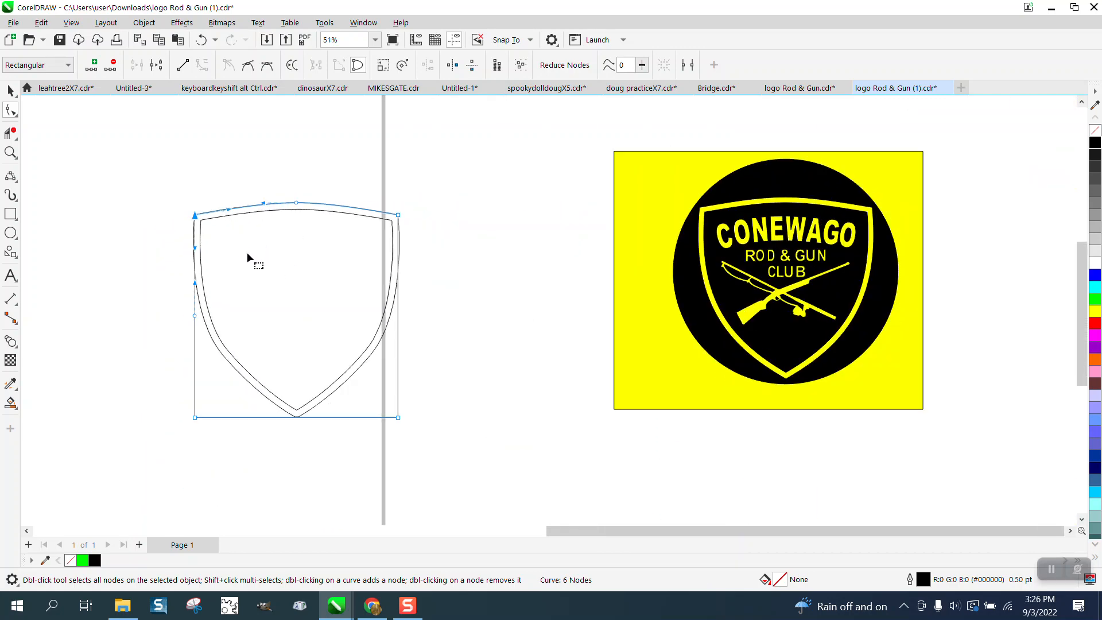
pyautogui.click(9, 153)
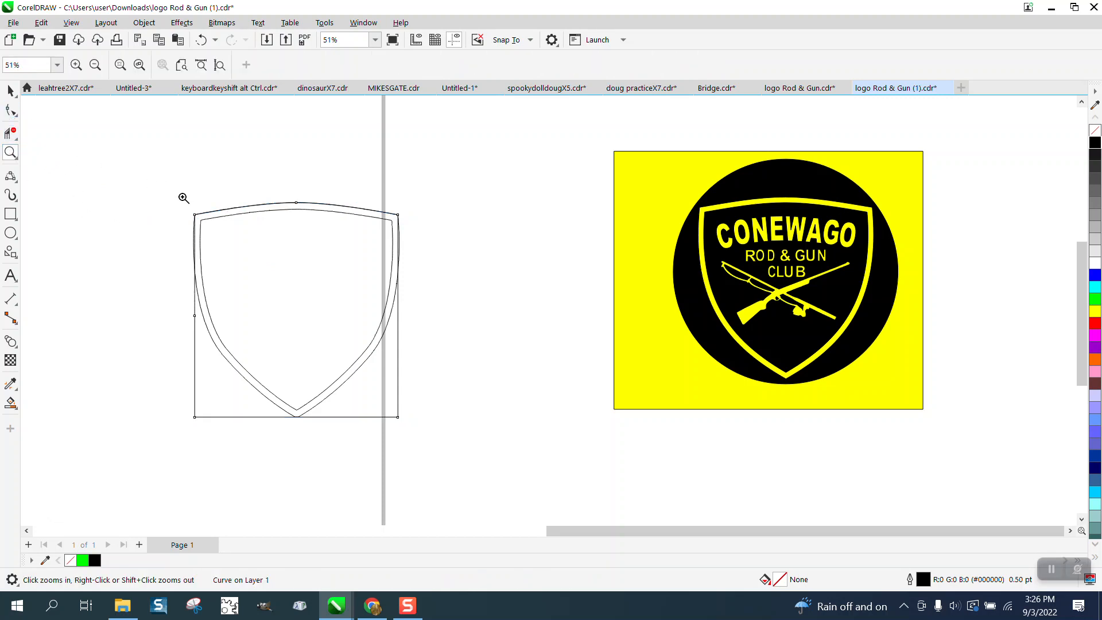
pyautogui.moveTo(182, 198); pyautogui.dragTo(562, 507)
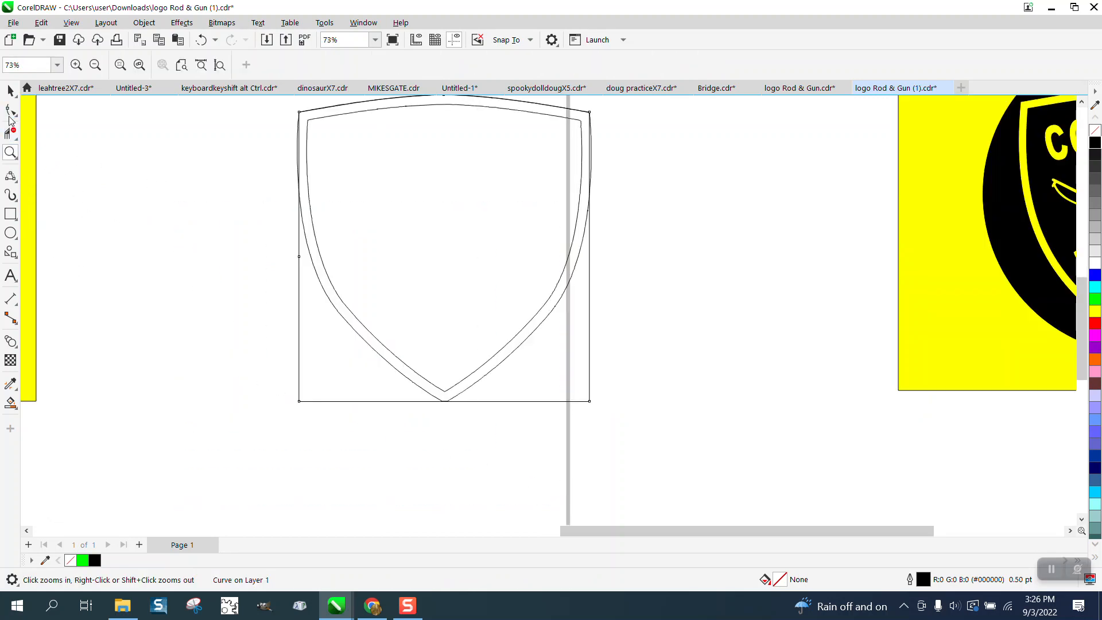
pyautogui.click(11, 109)
pyautogui.moveTo(609, 439); pyautogui.dragTo(609, 438)
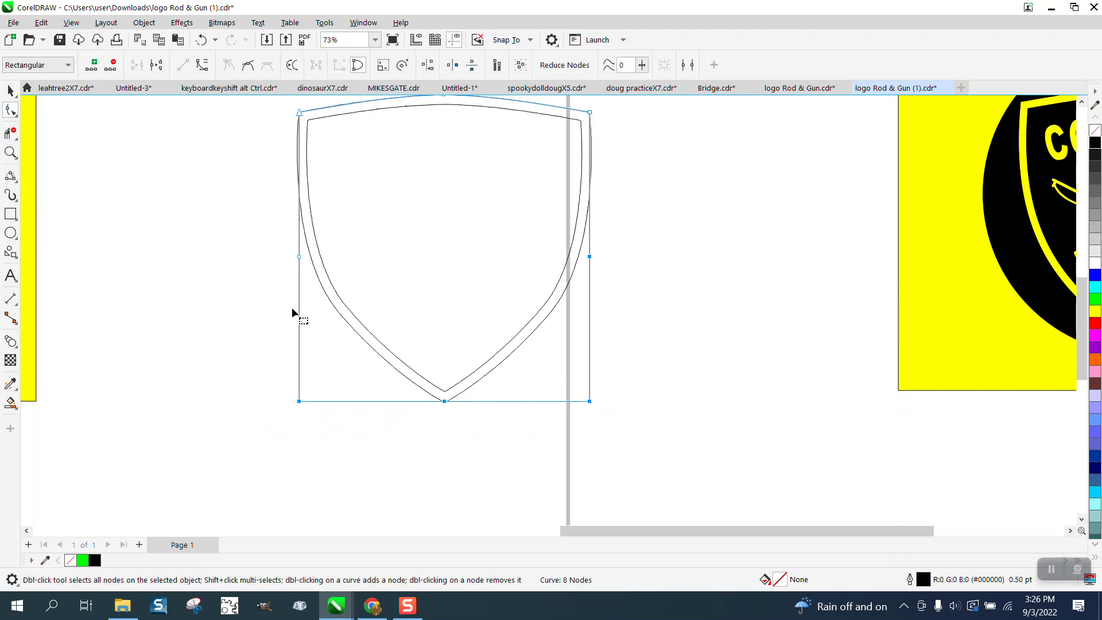
# - Draw a 3-Point Curve about 3.63 by 7.18 inches from the shield's bottom tip to its upper-left corner, bulging along the left side
pyautogui.click(15, 179)
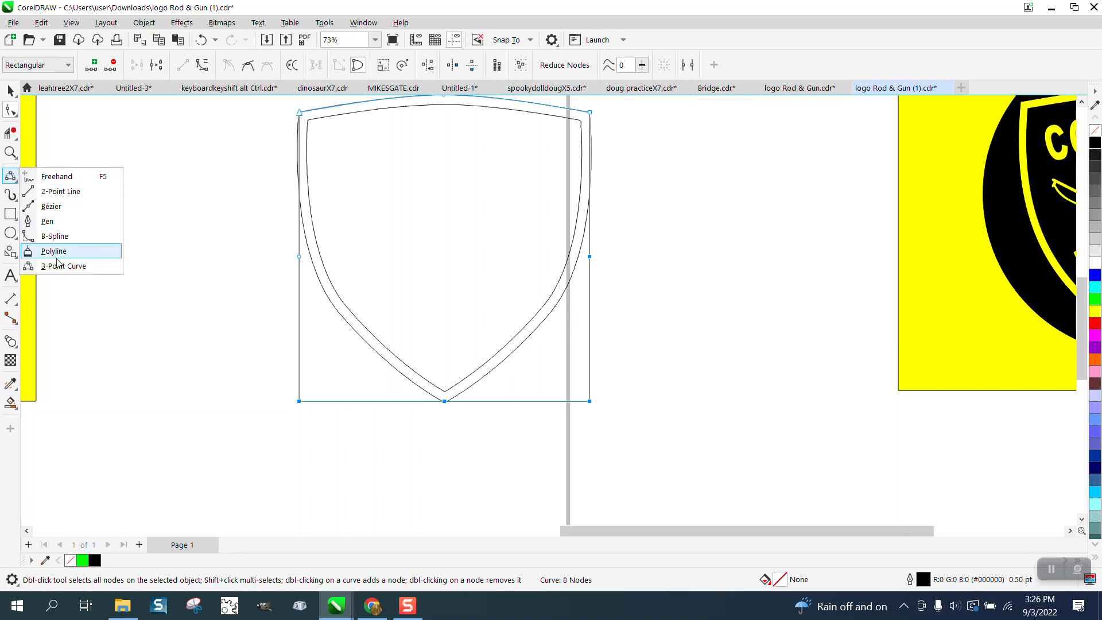
pyautogui.click(64, 267)
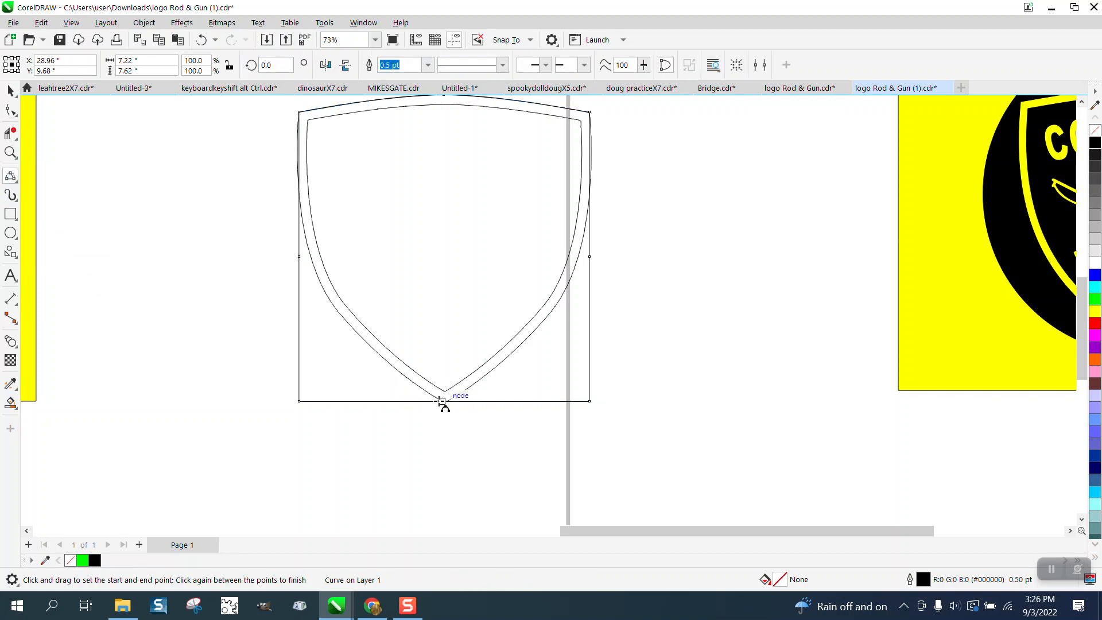
pyautogui.moveTo(442, 400); pyautogui.dragTo(296, 127)
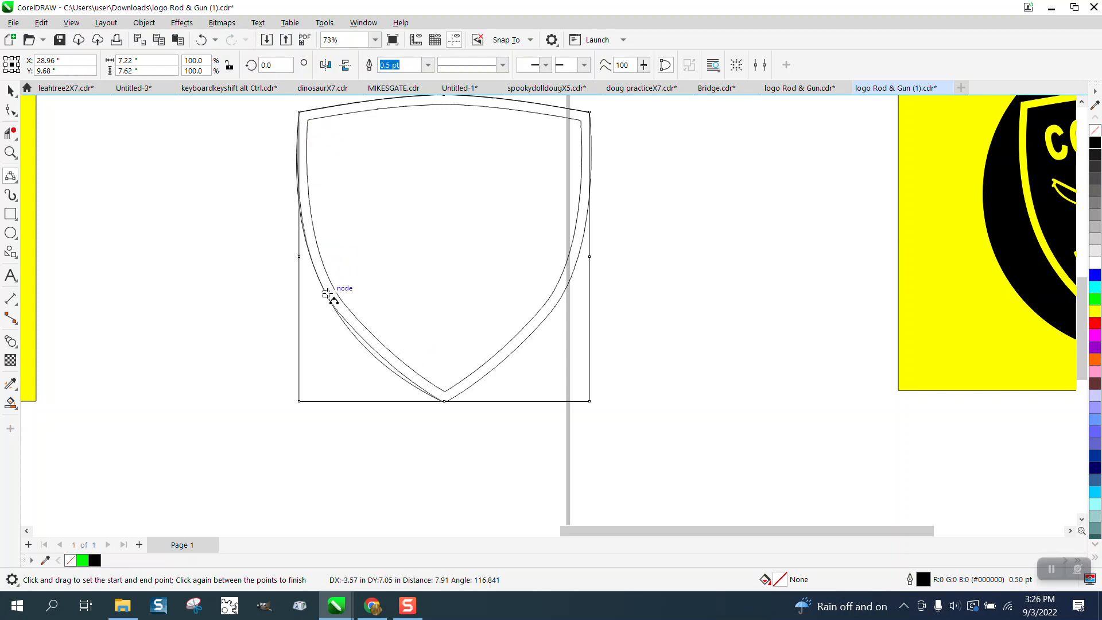
pyautogui.click(327, 294)
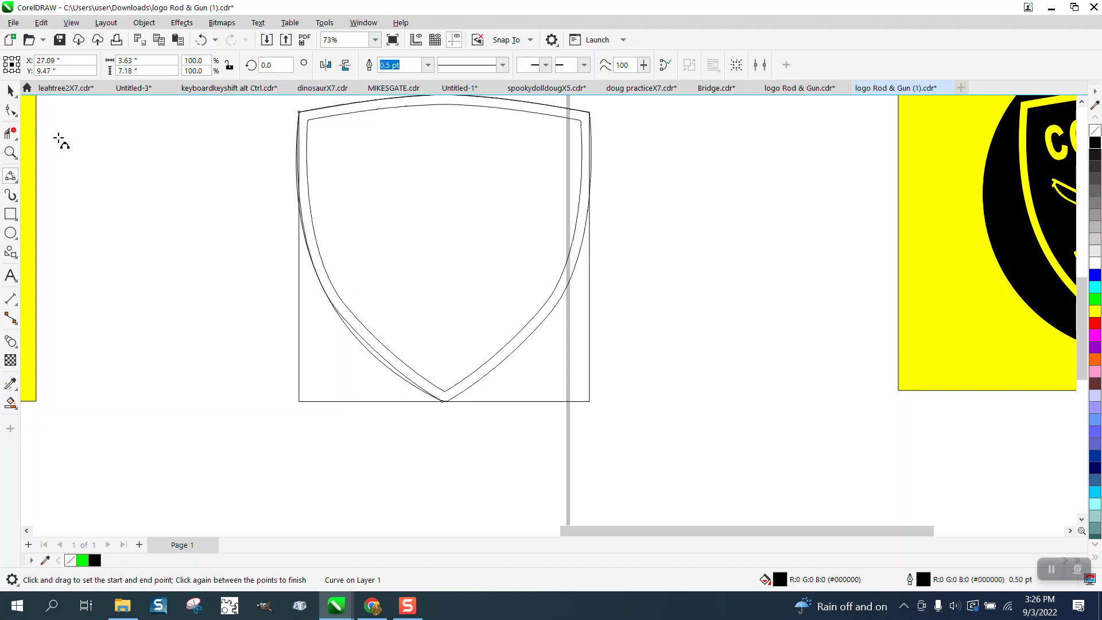
# - Reshape the left-side curve toward the shield's outer edge by adjusting the bottom node's handle and lengthening the upper node's handle
pyautogui.click(11, 153)
pyautogui.moveTo(596, 453); pyautogui.dragTo(597, 453)
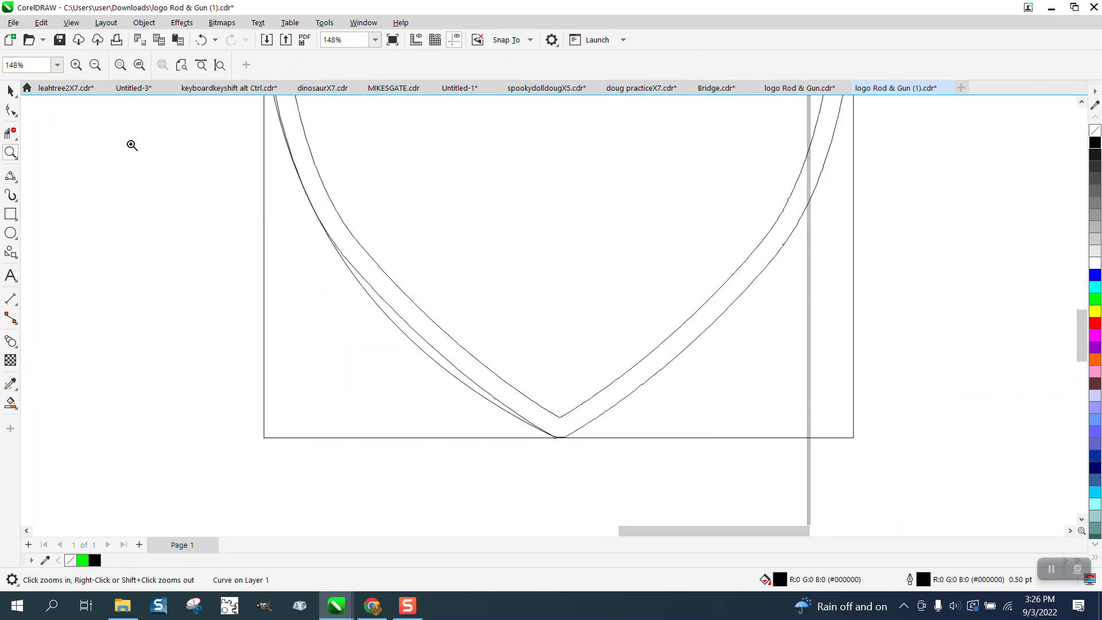
pyautogui.click(10, 110)
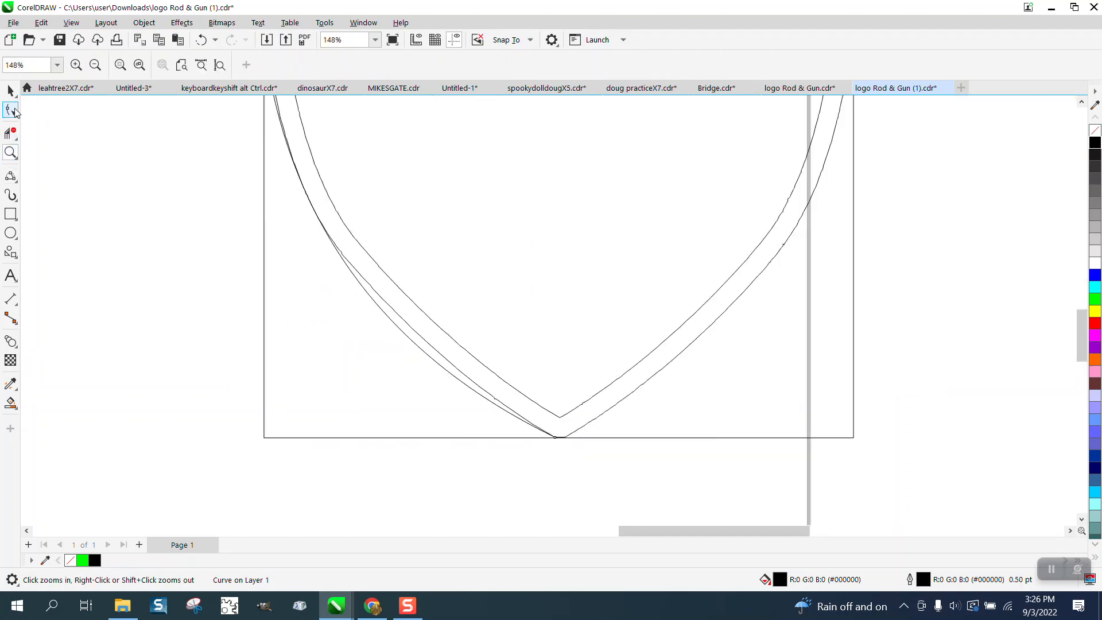
pyautogui.click(557, 440)
pyautogui.moveTo(333, 328); pyautogui.dragTo(353, 321)
pyautogui.scroll(-1, 353, 329)
pyautogui.scroll(-3, 353, 331)
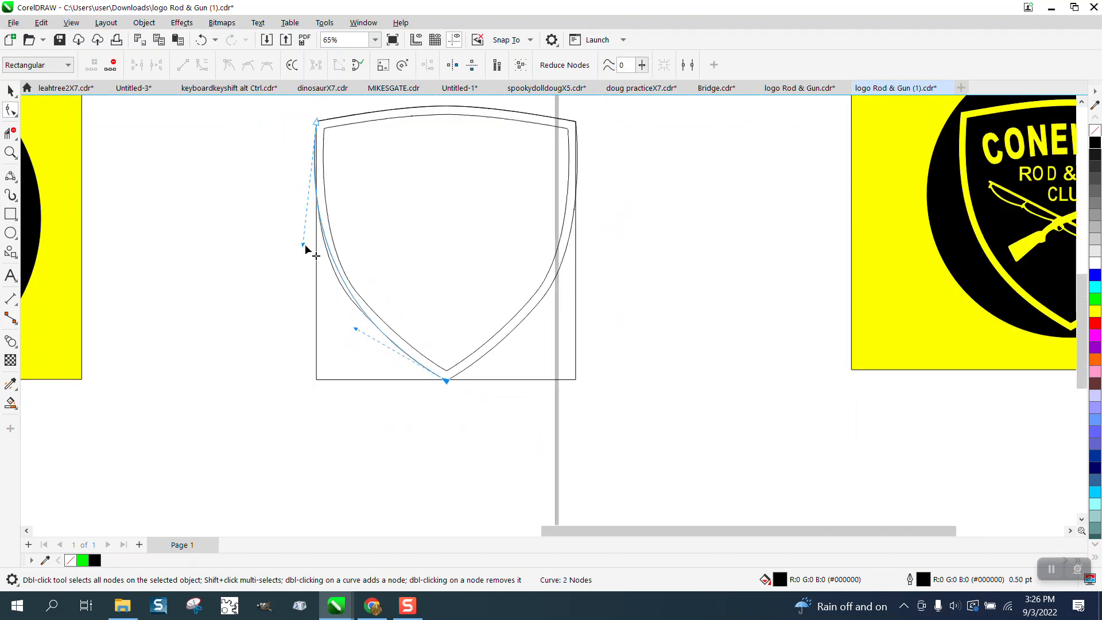
pyautogui.moveTo(305, 244); pyautogui.dragTo(299, 263)
# - Pull the left-side curve's upper and lower handles slightly inward to fit the shield's outer edge more closely
pyautogui.press('z')
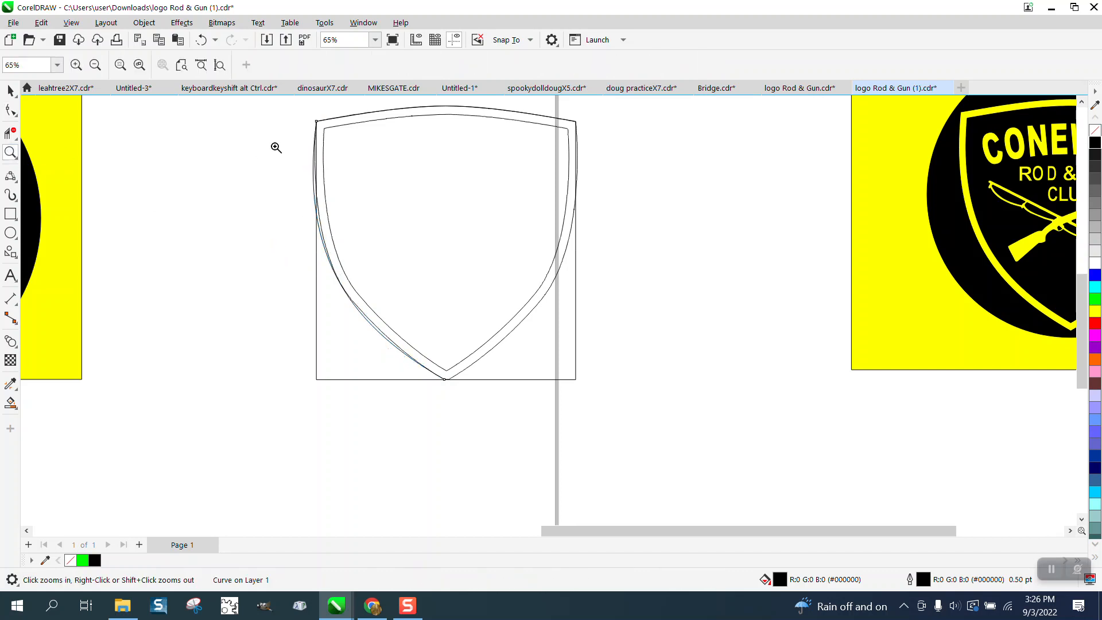
pyautogui.click(437, 308)
pyautogui.click(11, 109)
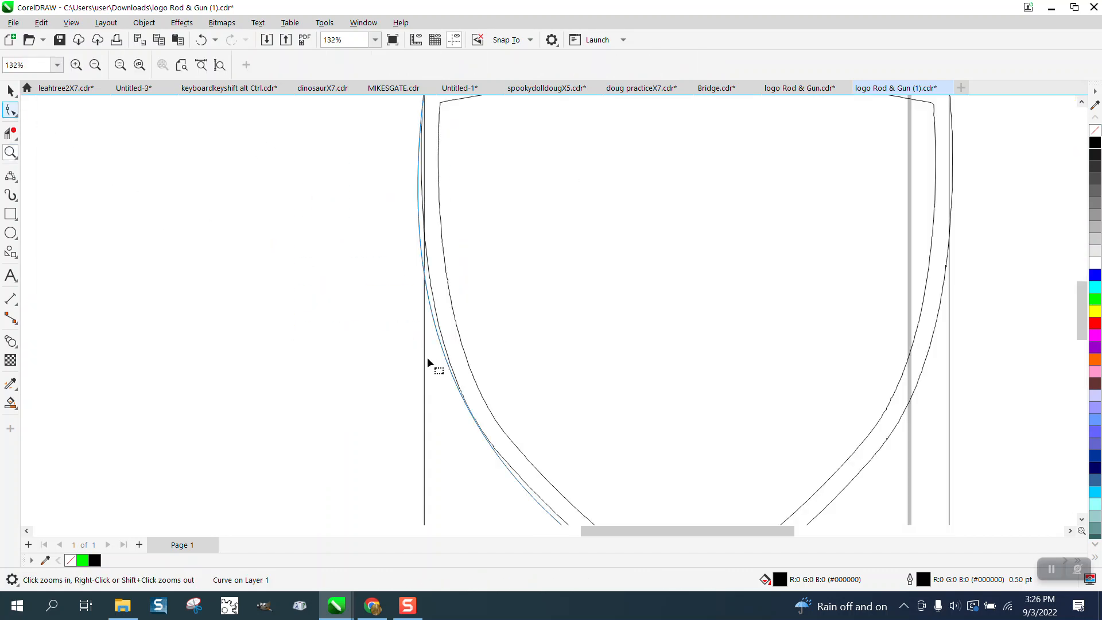
pyautogui.scroll(-2, 453, 376)
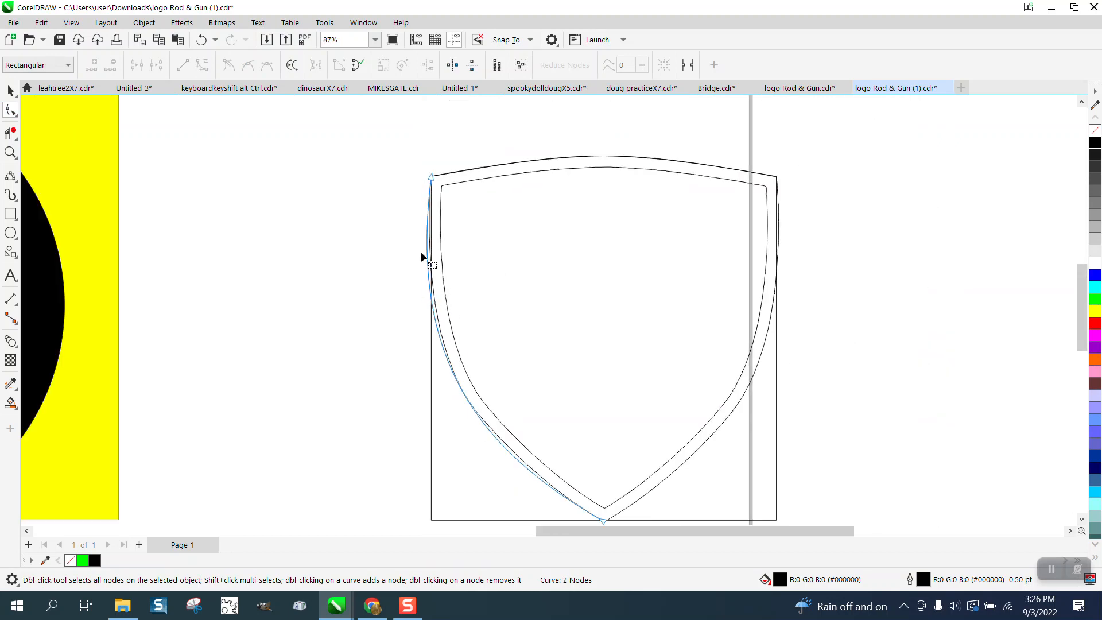
pyautogui.click(431, 180)
pyautogui.moveTo(408, 364); pyautogui.dragTo(414, 363)
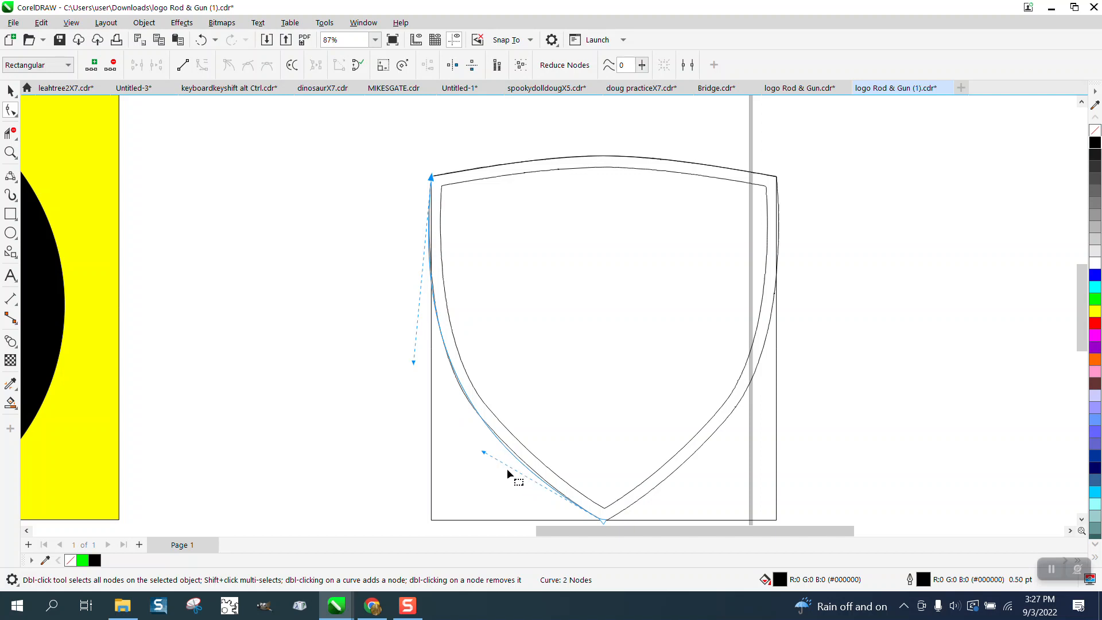
pyautogui.moveTo(482, 454); pyautogui.dragTo(487, 454)
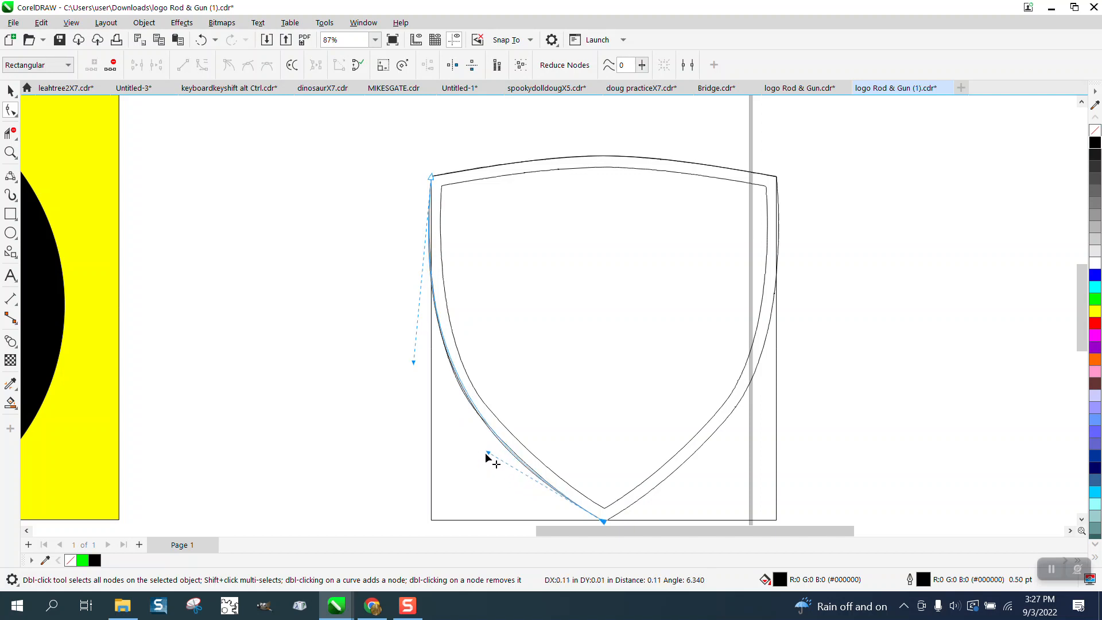
pyautogui.scroll(-1, 457, 347)
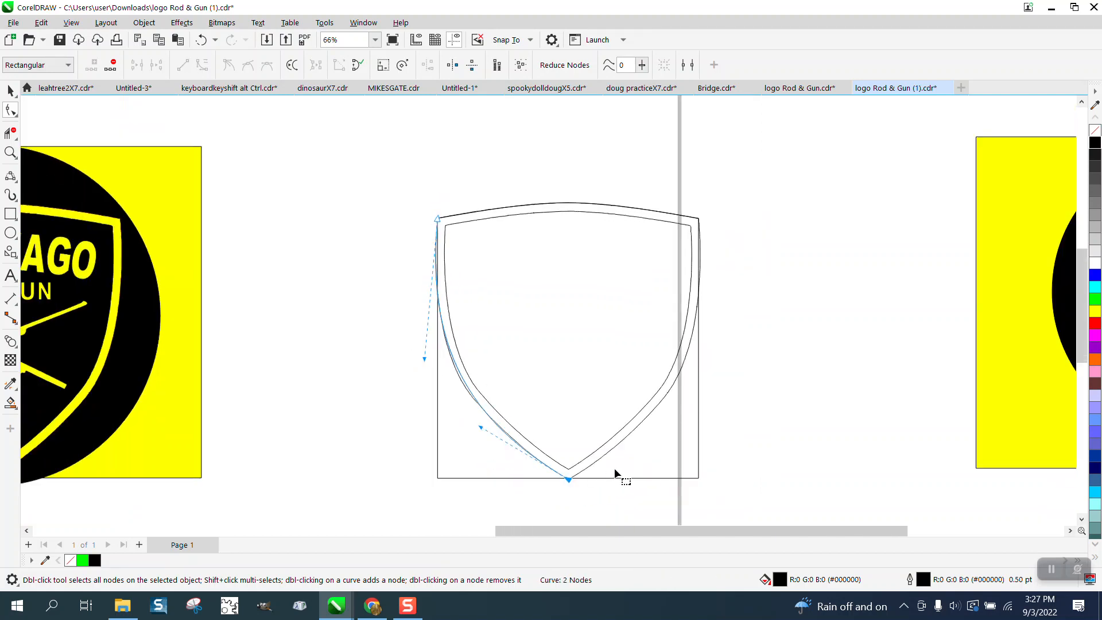
pyautogui.moveTo(548, 495); pyautogui.dragTo(550, 492)
pyautogui.rightClick(566, 478)
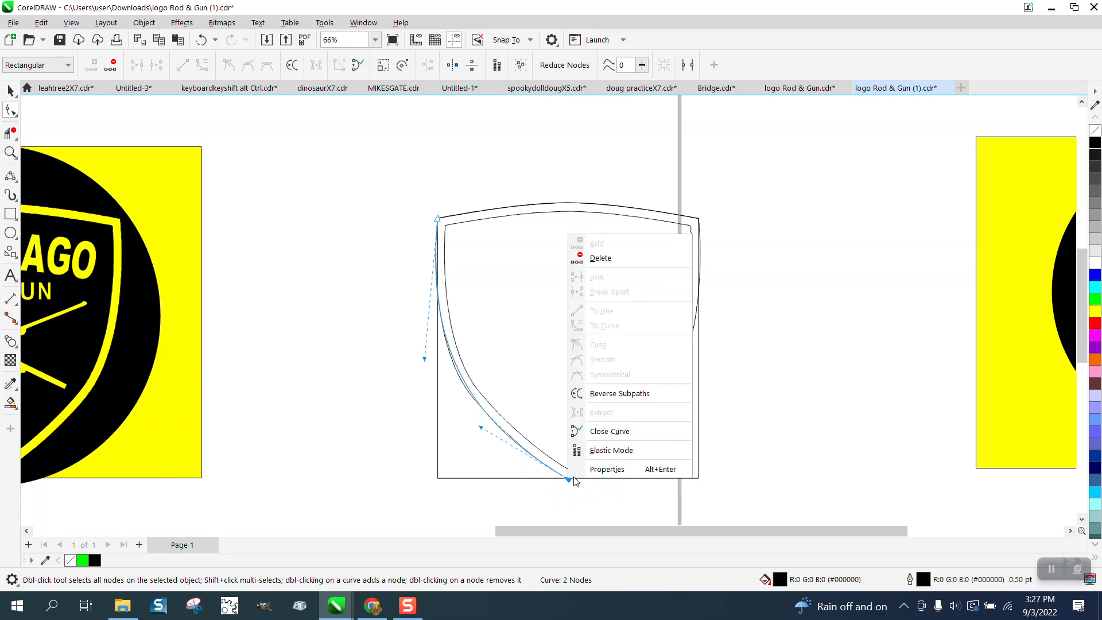
pyautogui.click(808, 414)
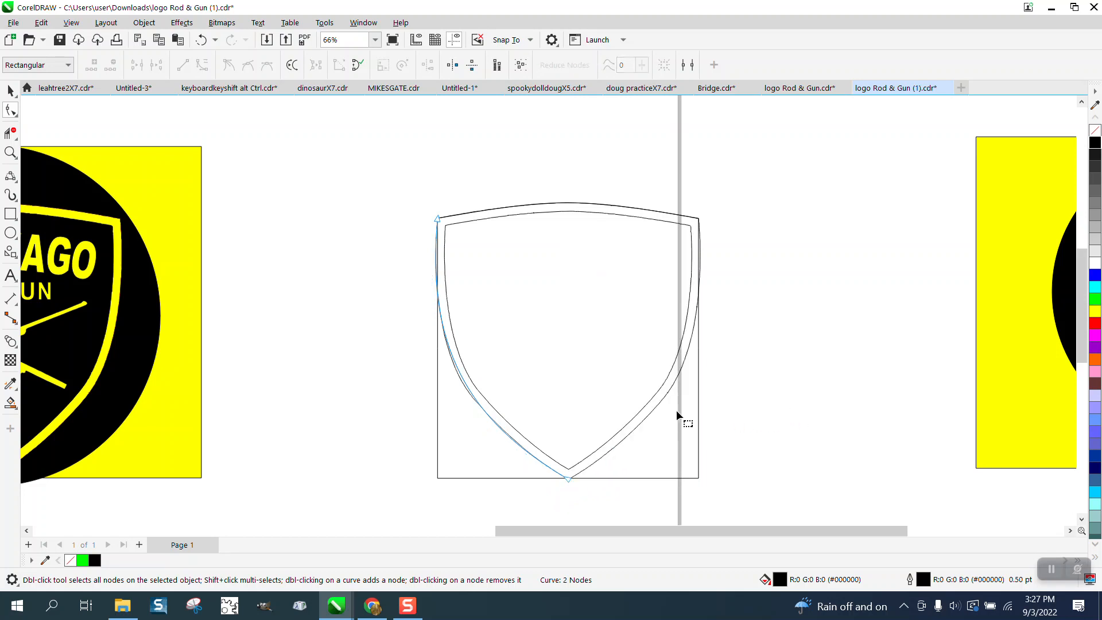
# - Refine the left-side curve with the Shape tool, nudging the bottom node's handle inward and extending the upper node's handle down and outward
pyautogui.click(10, 152)
pyautogui.moveTo(411, 327); pyautogui.dragTo(546, 429)
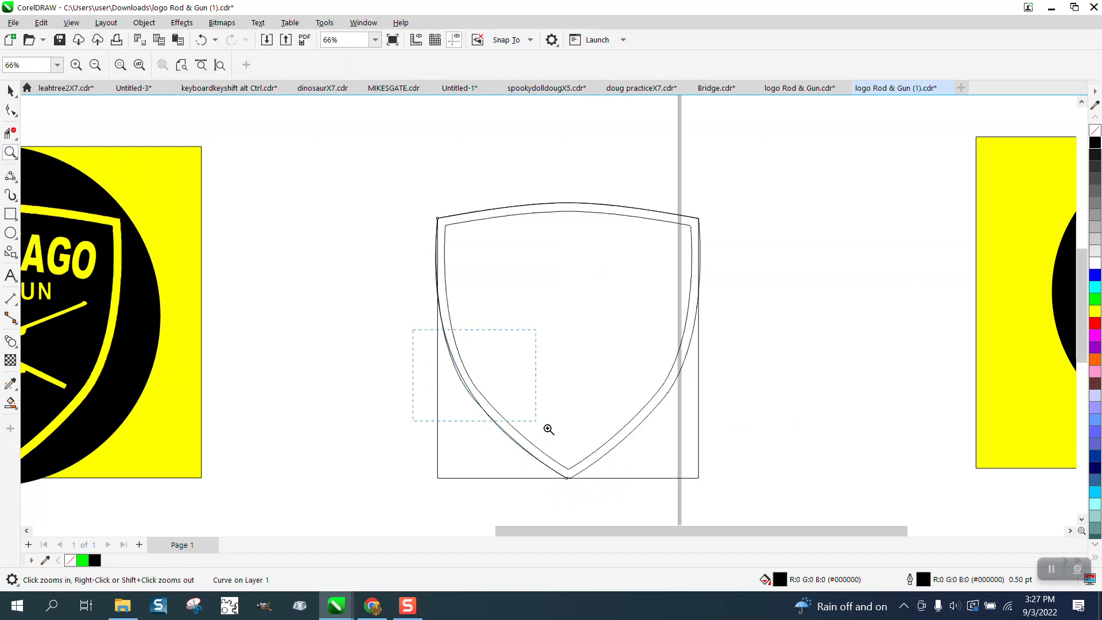
pyautogui.click(15, 113)
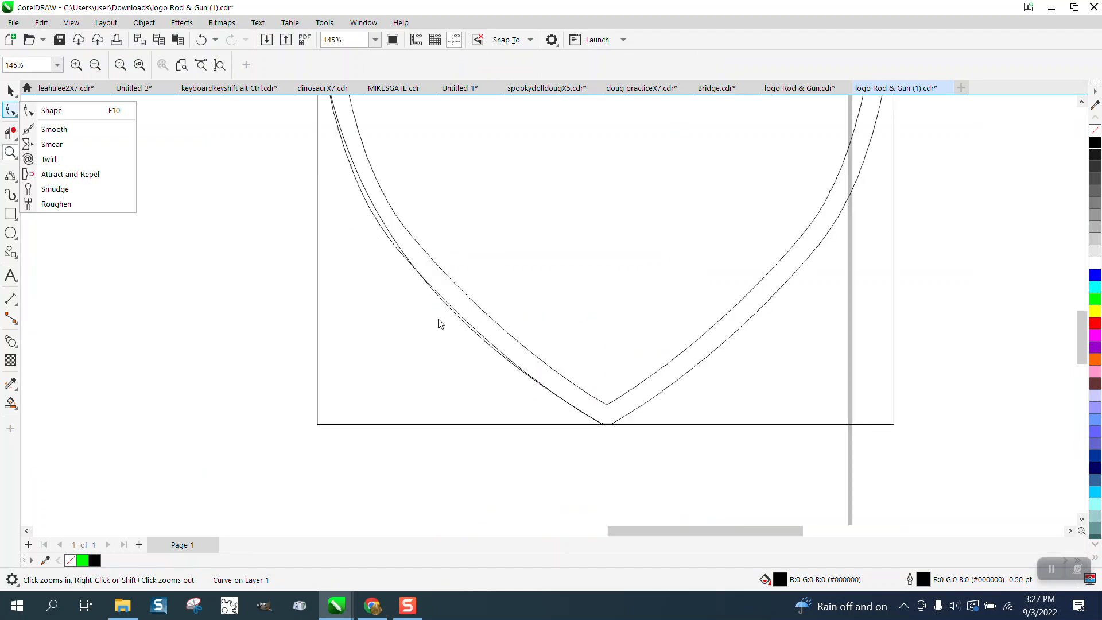
pyautogui.click(14, 137)
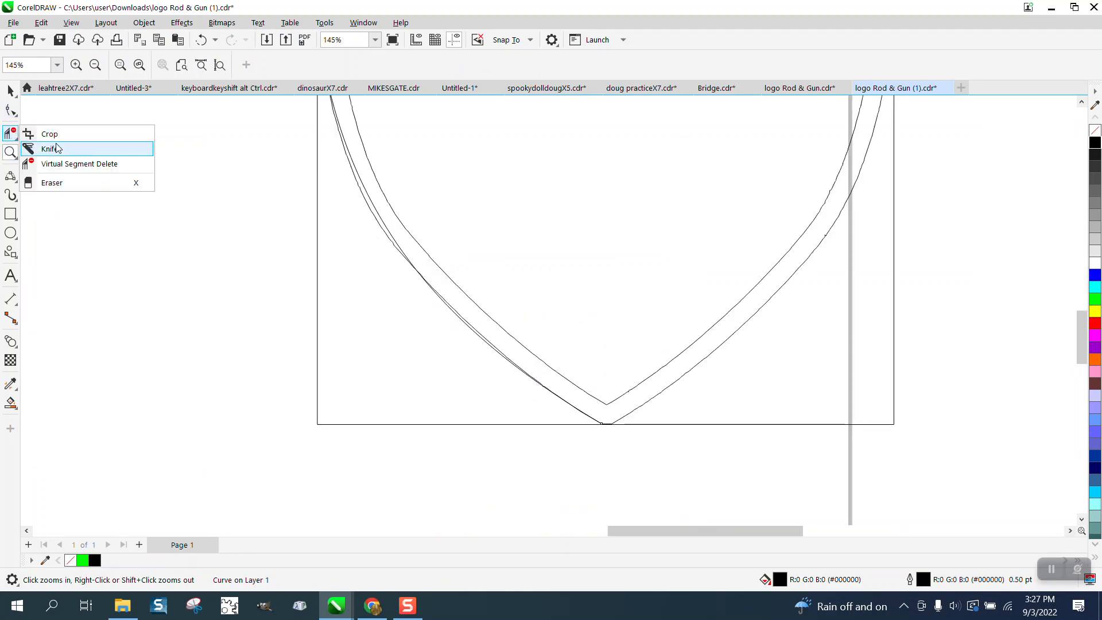
pyautogui.click(15, 113)
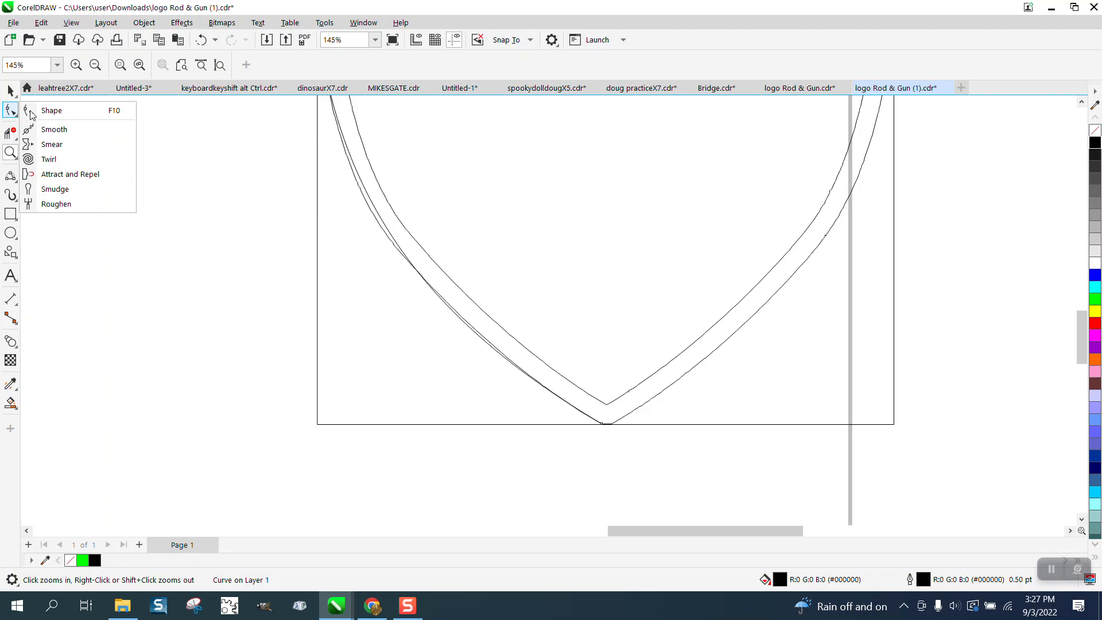
pyautogui.click(61, 112)
pyautogui.click(602, 426)
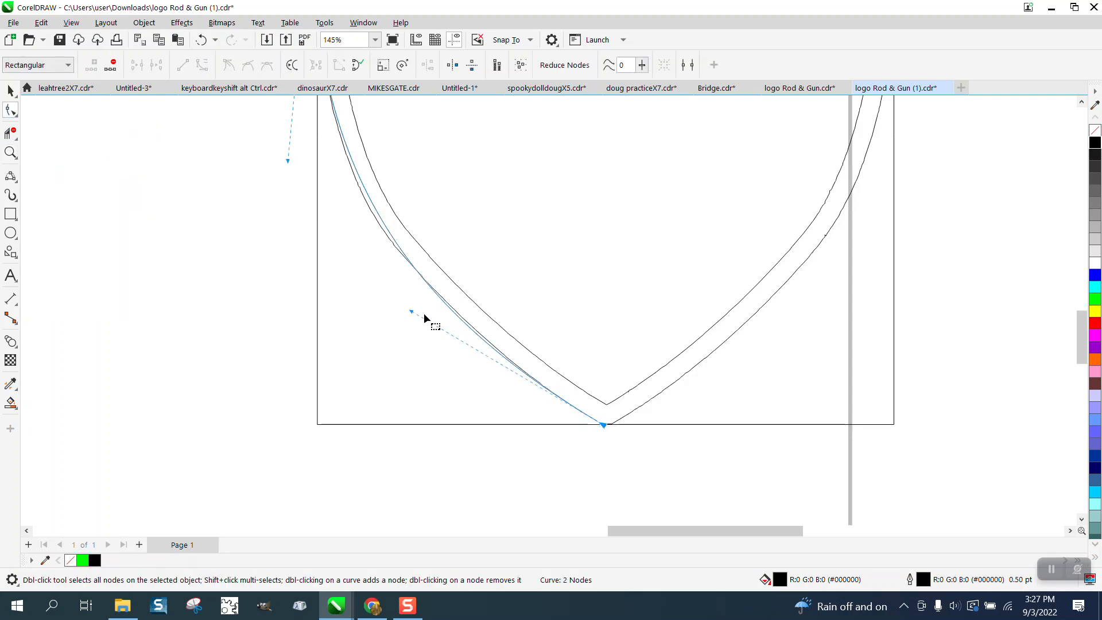
pyautogui.moveTo(411, 312); pyautogui.dragTo(417, 312)
pyautogui.moveTo(289, 162); pyautogui.dragTo(280, 176)
pyautogui.scroll(-1, 316, 257)
pyautogui.scroll(-3, 315, 257)
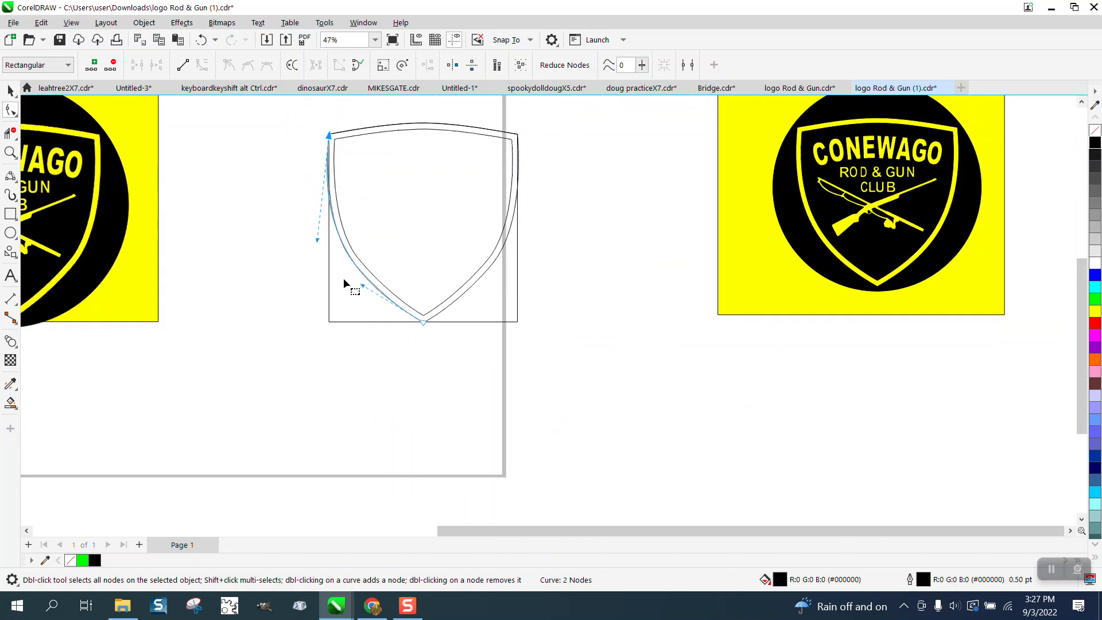
# - Move the extracted double shield outline horizontally to the right, clear of the redrawn curves
pyautogui.click(11, 92)
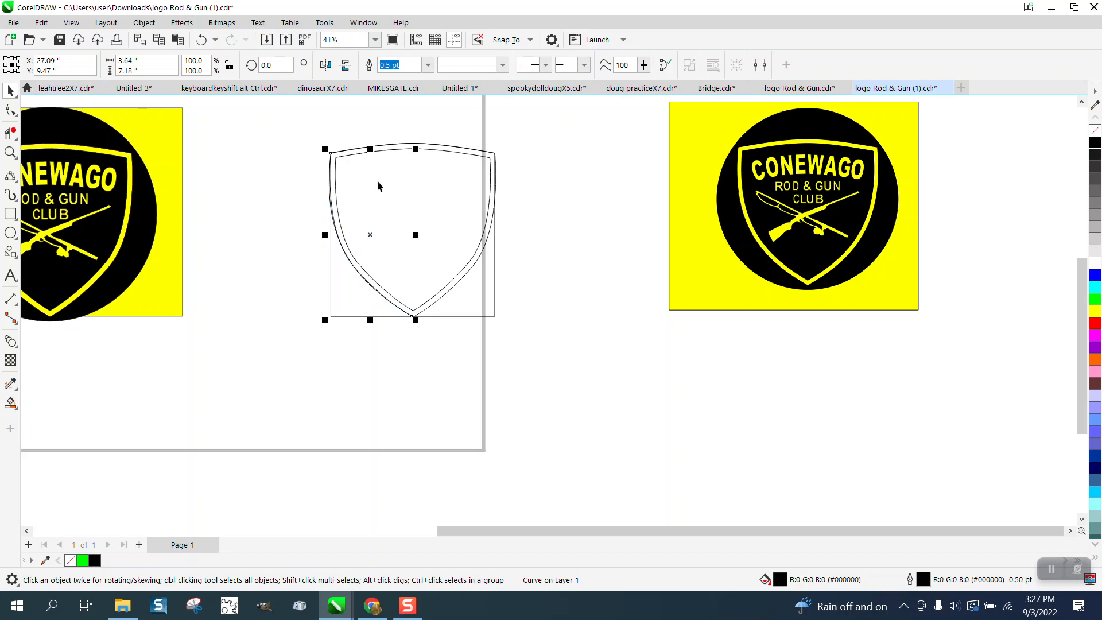
pyautogui.click(487, 216)
pyautogui.press('Right')
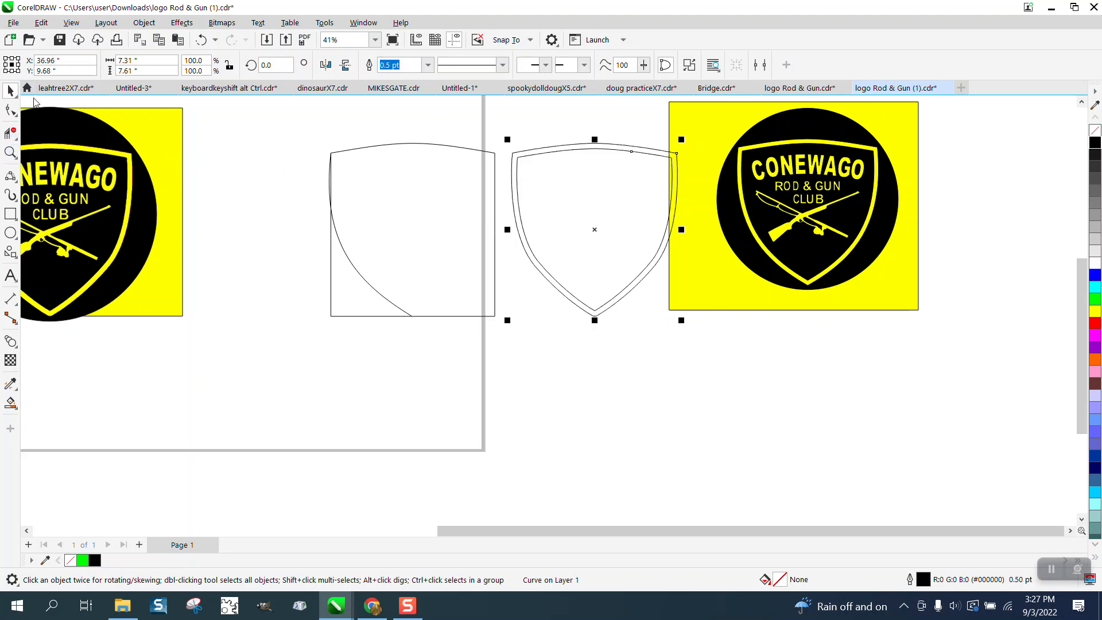
# - Create a horizontally mirrored copy of the left-side curve to form the shield's right side
pyautogui.click(352, 264)
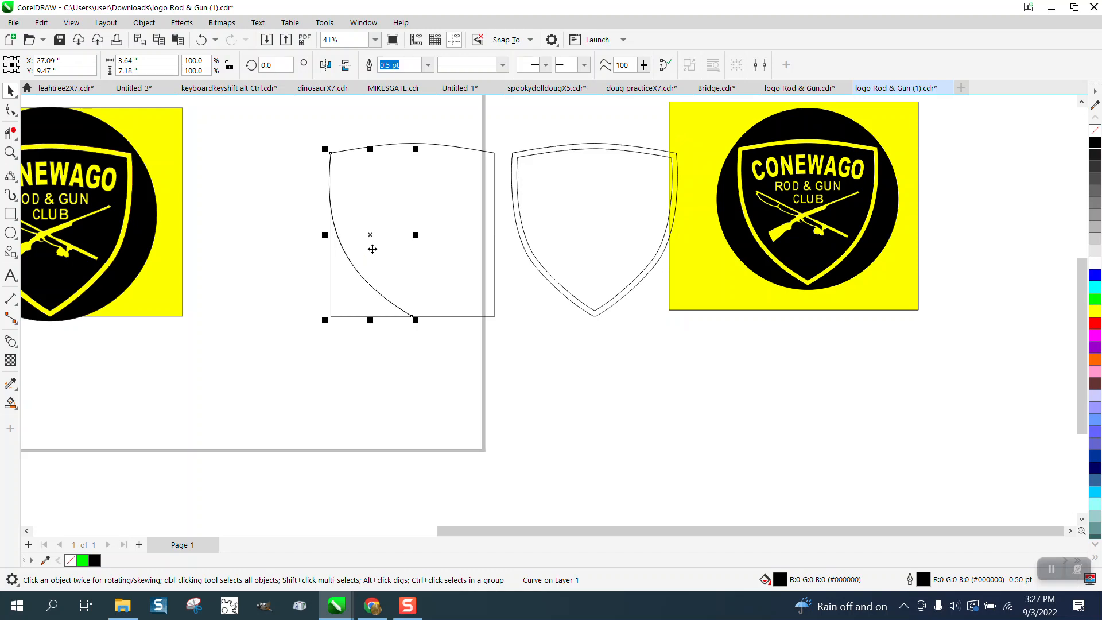
pyautogui.moveTo(325, 235); pyautogui.dragTo(430, 241)
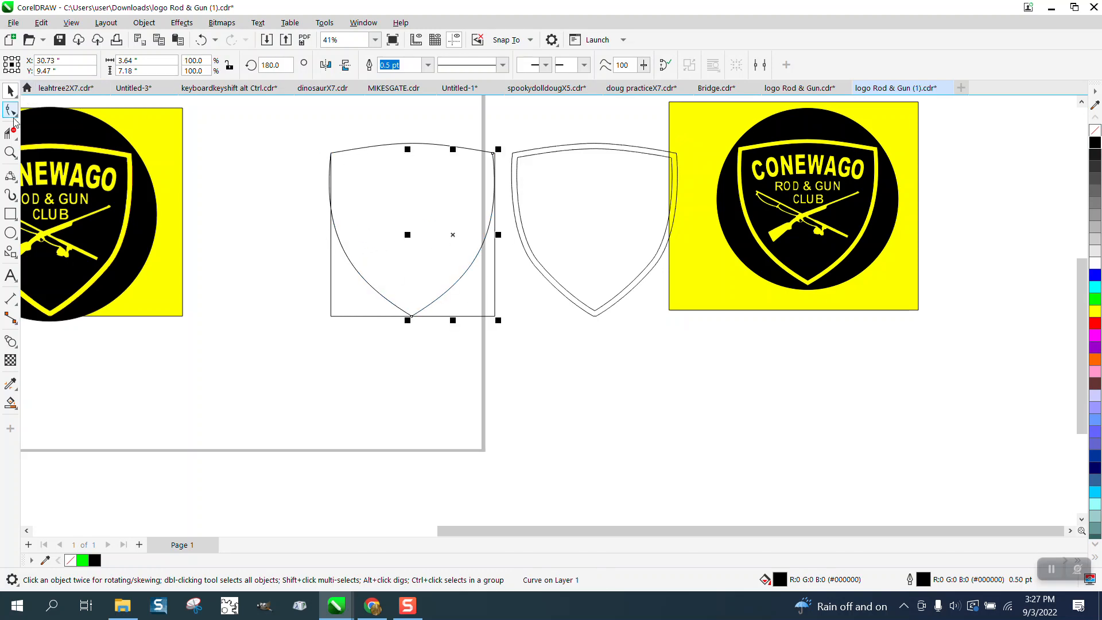
# - Delete the upper part of the rectangle's left edge beside the curve with Virtual Segment Delete, keeping the right edge
pyautogui.click(10, 152)
pyautogui.moveTo(320, 140); pyautogui.dragTo(538, 259)
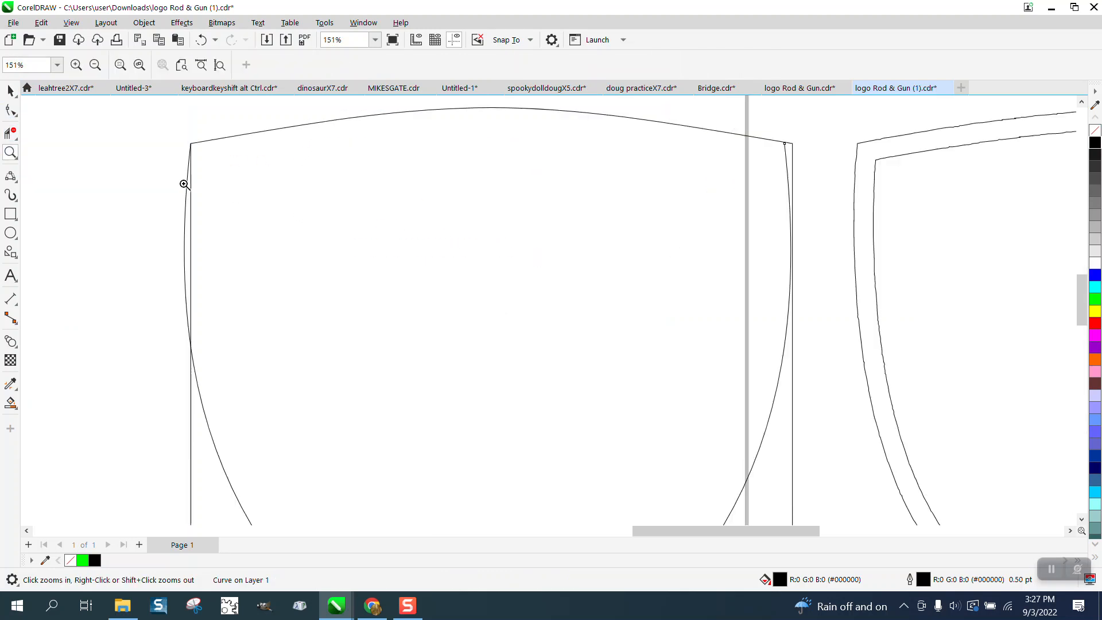
pyautogui.click(10, 133)
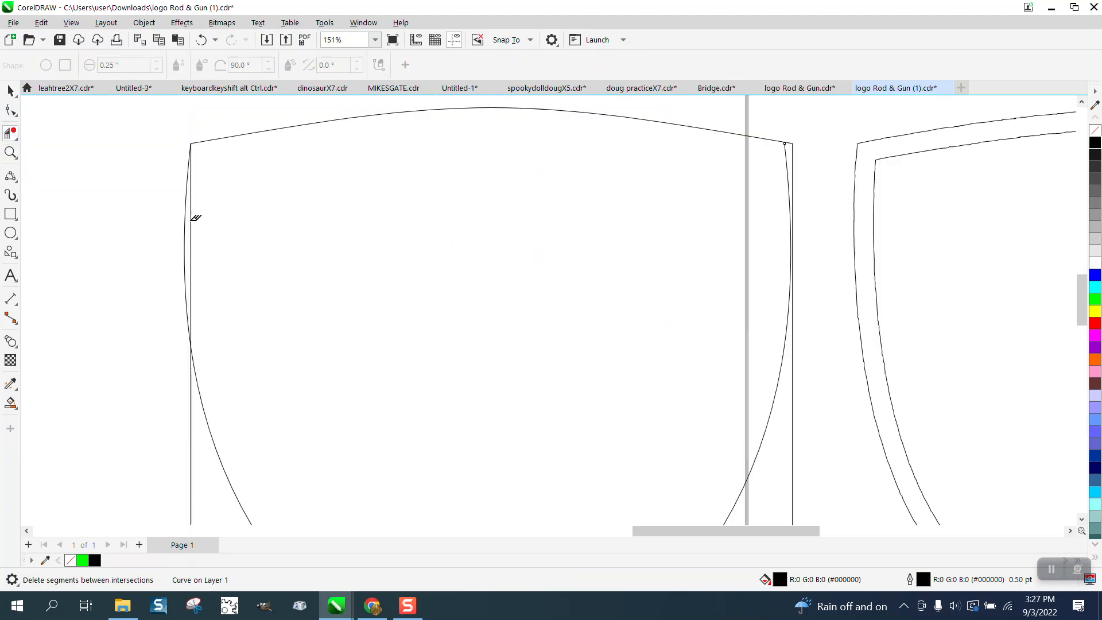
pyautogui.click(193, 217)
pyautogui.click(795, 155)
pyautogui.click(201, 39)
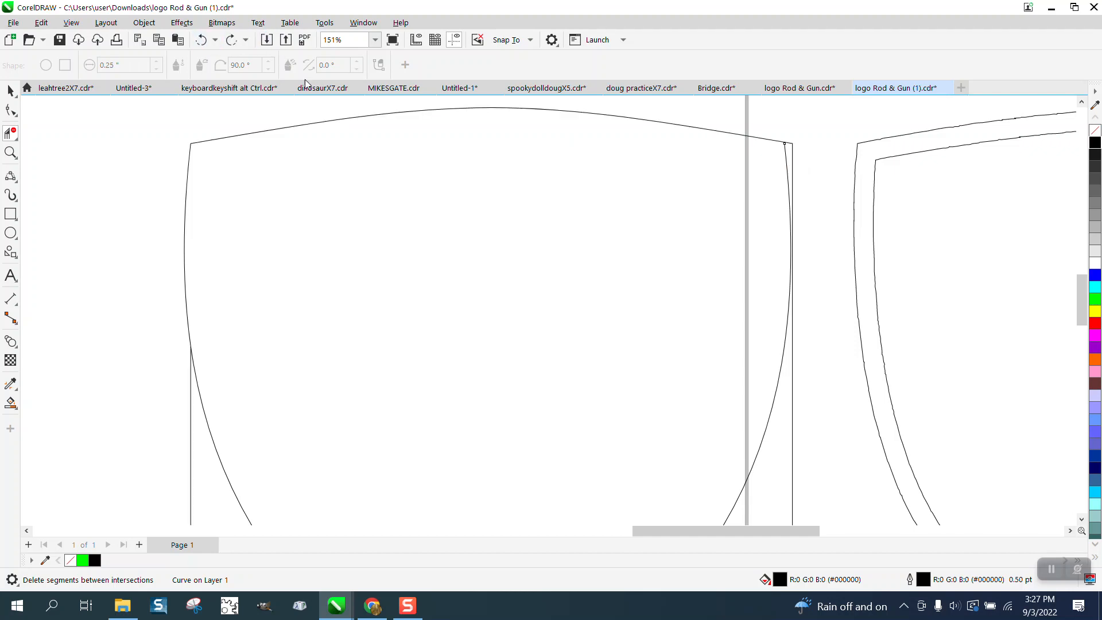
# - Move the mirrored right-side curve's top node slightly outward, closer to the rectangle's upper-right corner
pyautogui.scroll(-3, 99, 164)
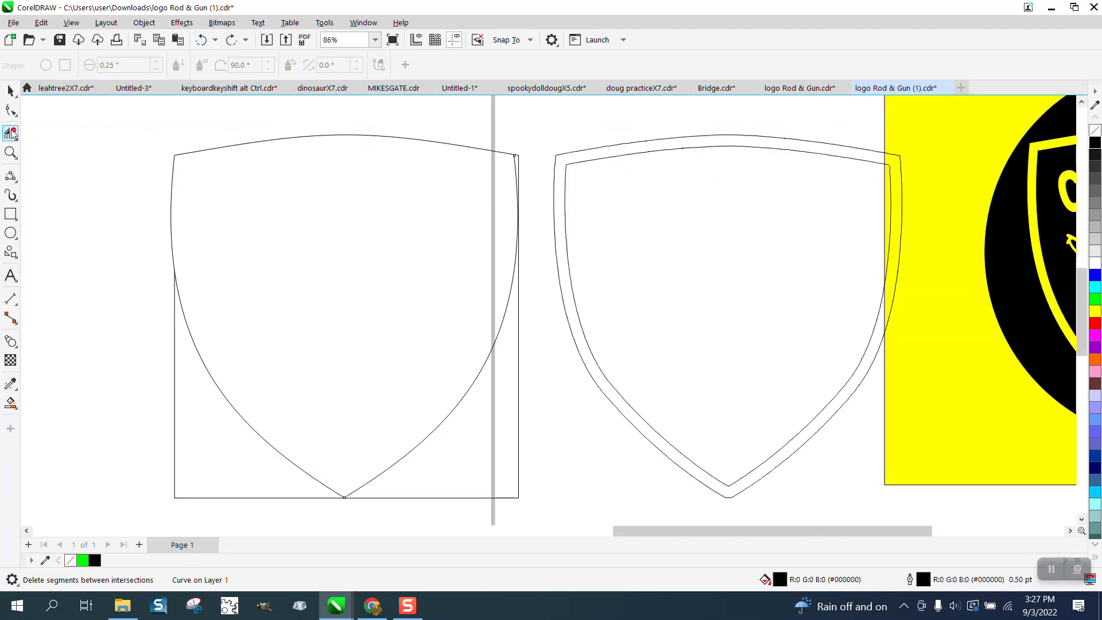
pyautogui.click(13, 154)
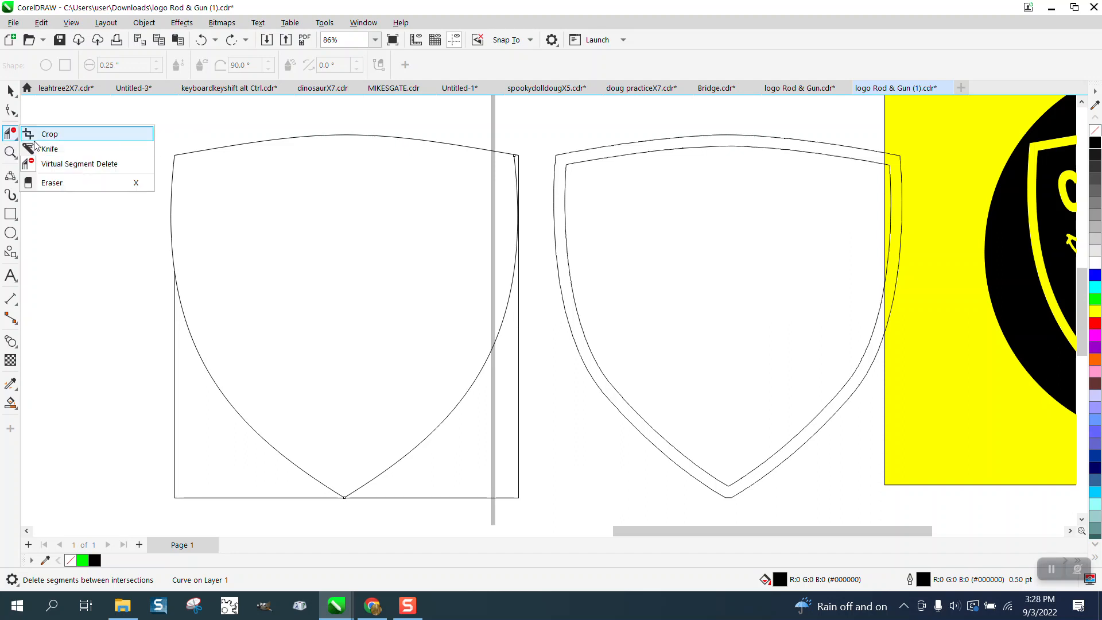
pyautogui.click(48, 153)
pyautogui.moveTo(457, 135); pyautogui.dragTo(607, 214)
pyautogui.click(10, 110)
pyautogui.click(477, 233)
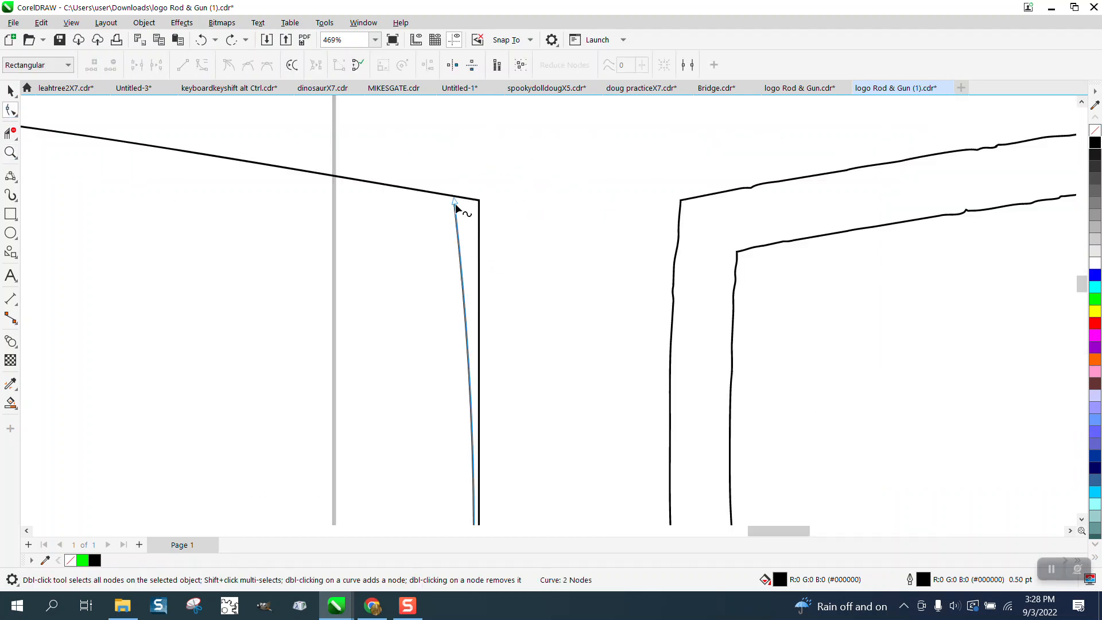
pyautogui.moveTo(455, 200); pyautogui.dragTo(463, 201)
pyautogui.scroll(-2, 417, 219)
pyautogui.scroll(-2, 417, 220)
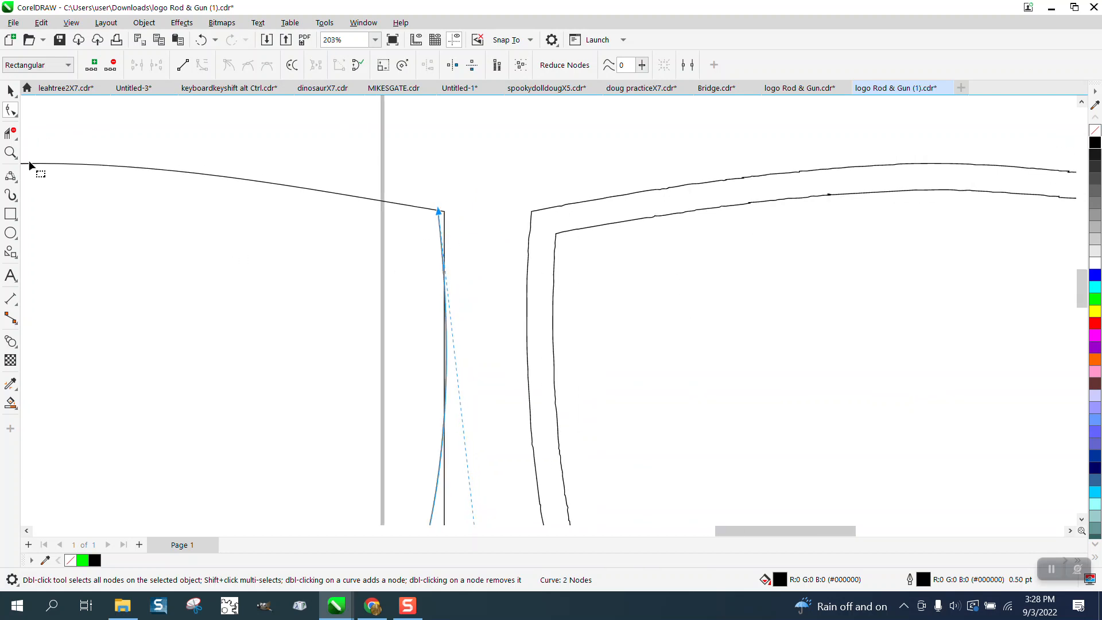
pyautogui.scroll(-2, 470, 202)
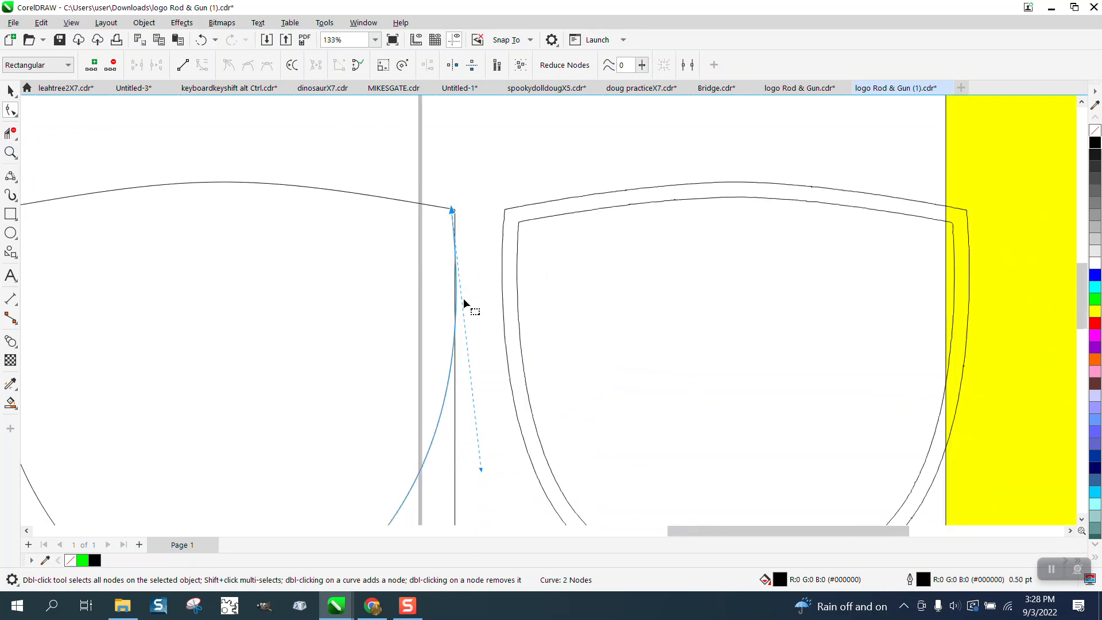
pyautogui.scroll(-2, 464, 304)
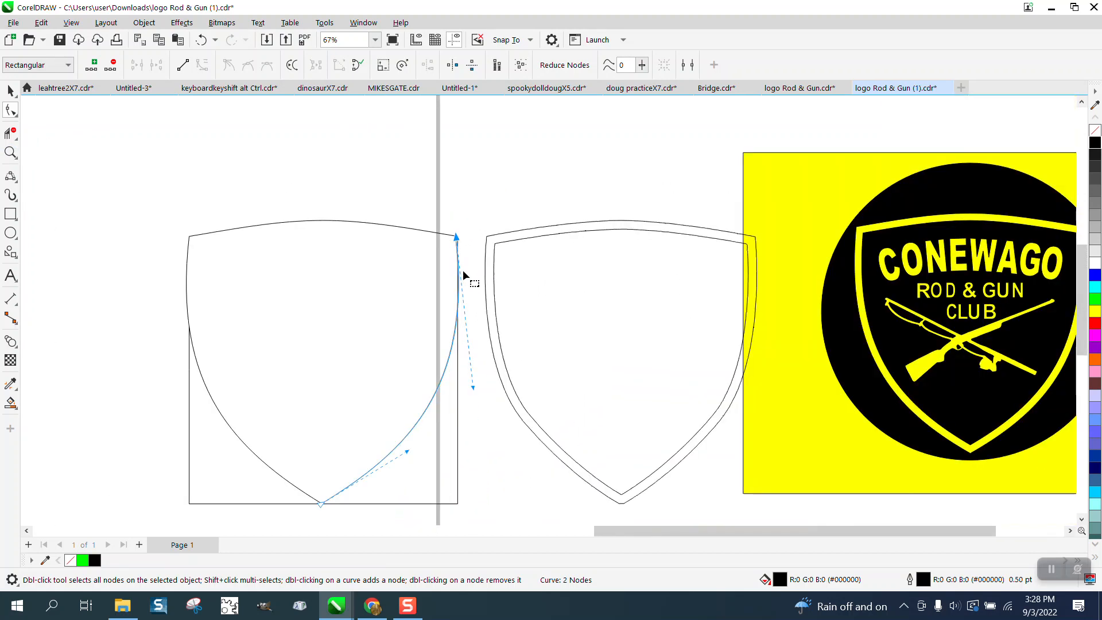
# - Smart-fill the enclosed shield area with green and no outline
pyautogui.click(9, 404)
pyautogui.click(279, 390)
pyautogui.scroll(-2, 470, 366)
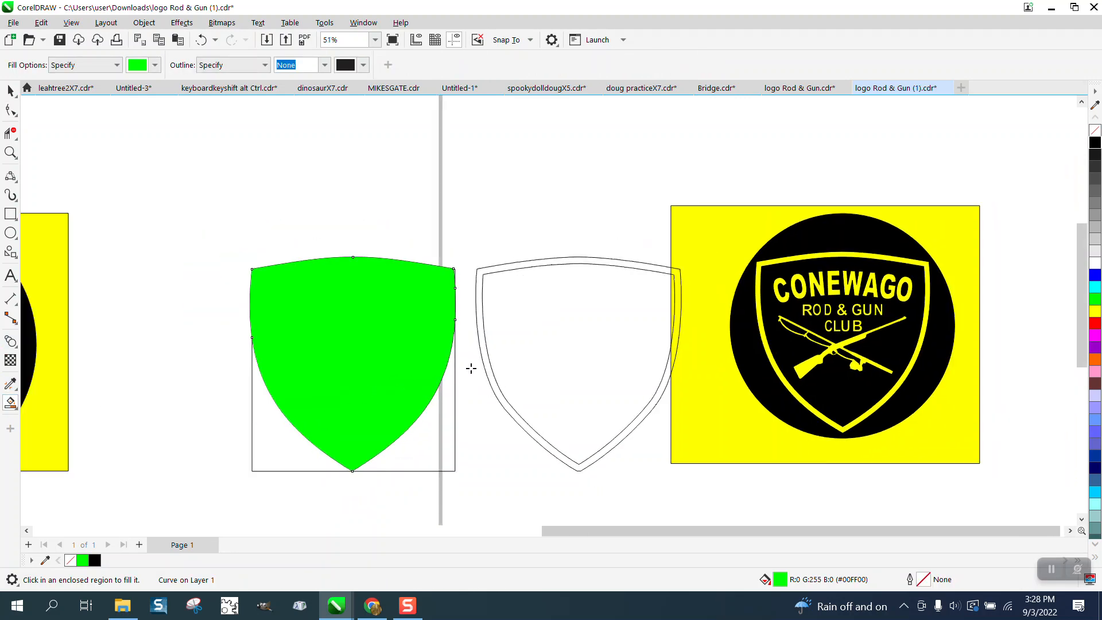
pyautogui.scroll(-1, 569, 365)
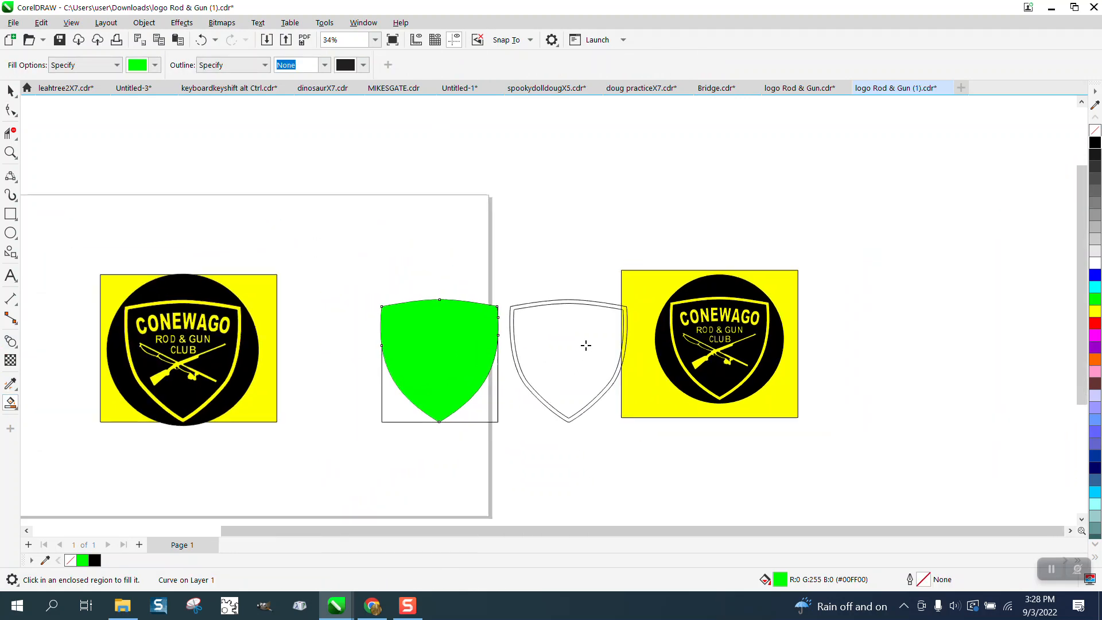
# - Duplicate the original logo together with the green shield and its rectangle, and move the copy 16 inches straight up
pyautogui.click(10, 90)
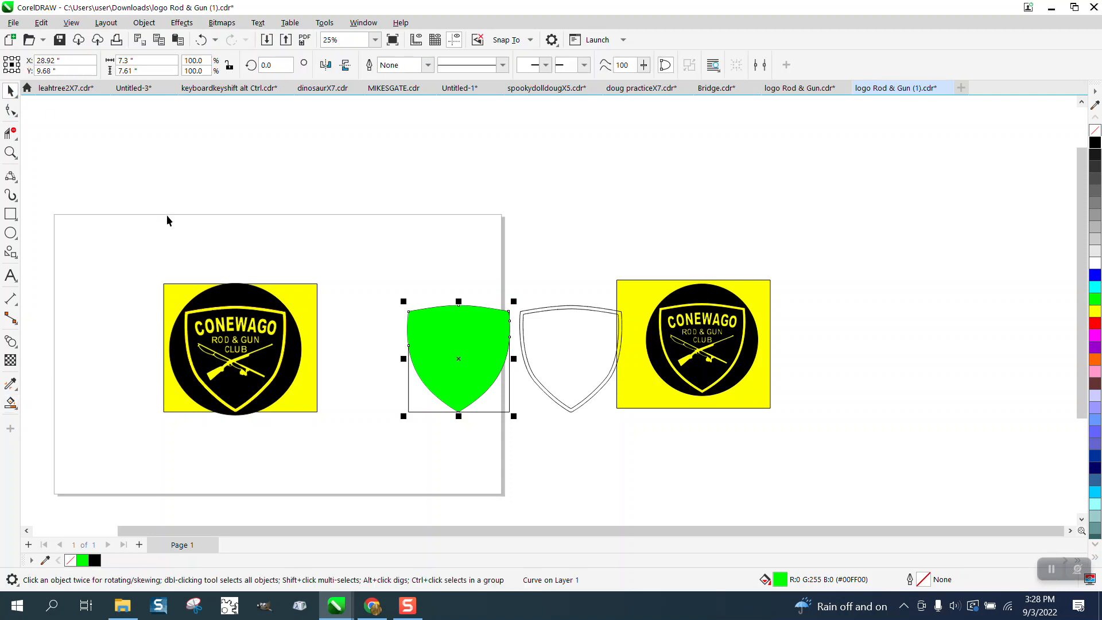
pyautogui.moveTo(153, 228); pyautogui.dragTo(510, 430)
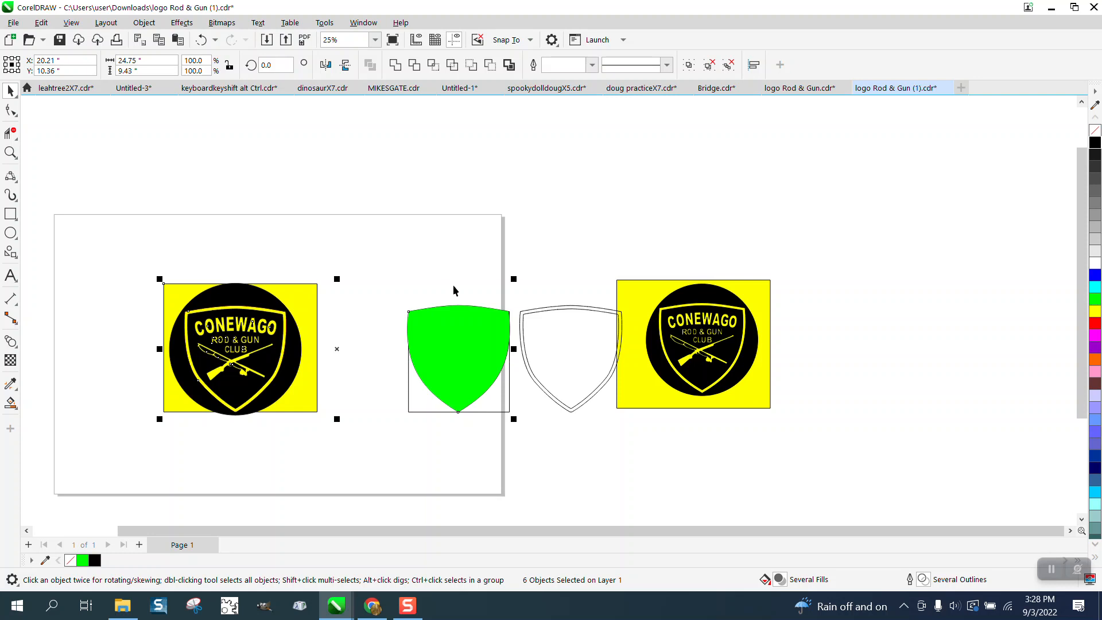
pyautogui.hotkey('ctrl', 'c')
pyautogui.hotkey('ctrl', 'v')
pyautogui.hotkey('shift', 'Up')
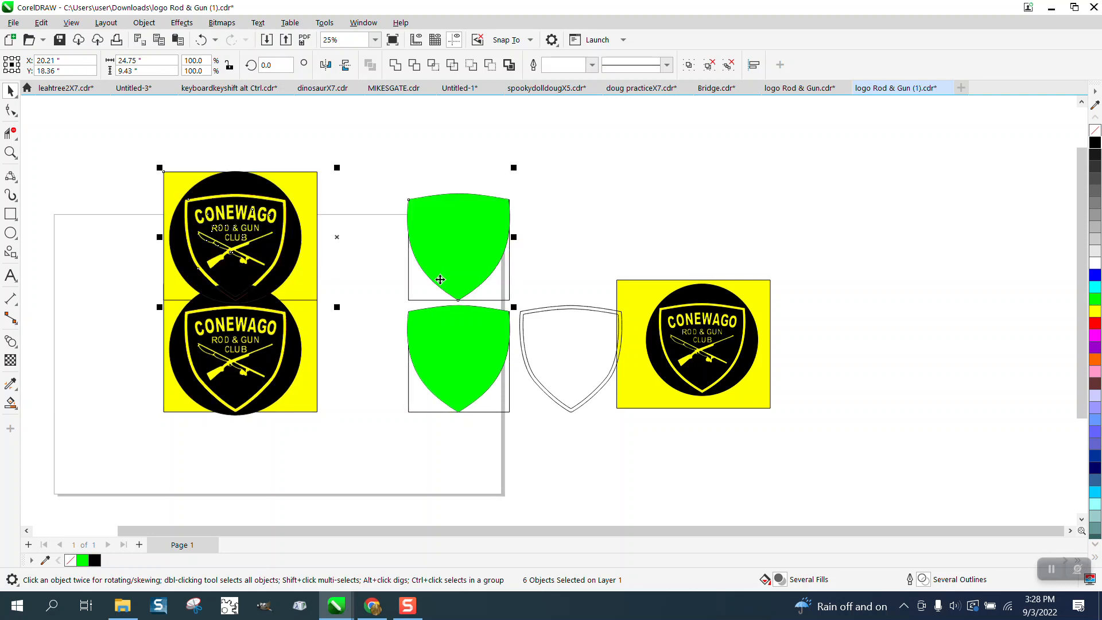
pyautogui.hotkey('shift', 'Up')
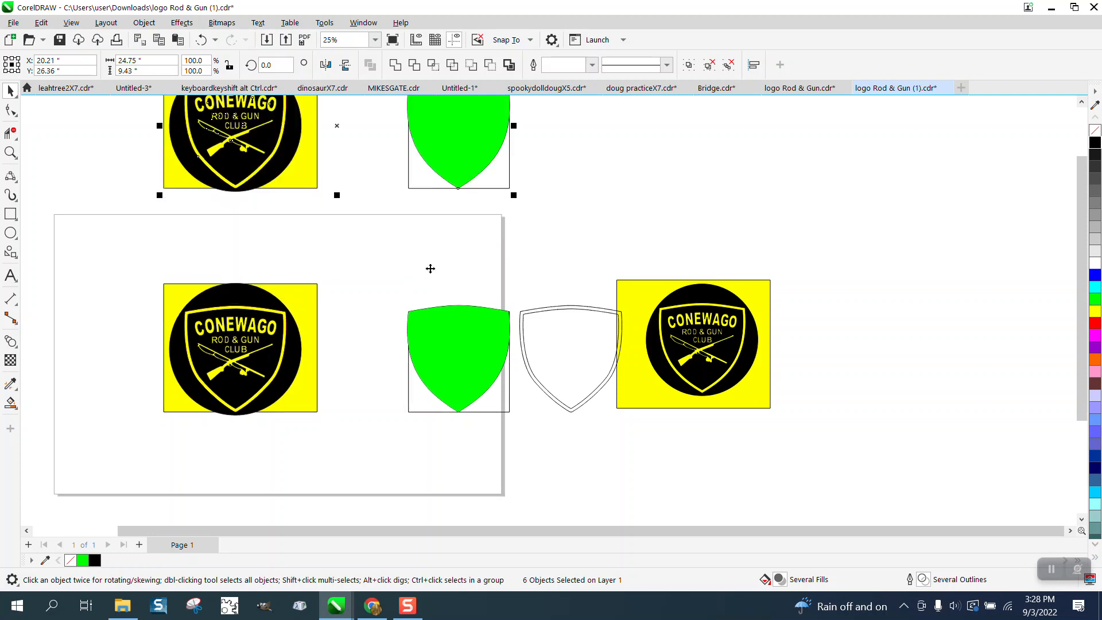
# - Delete the original yellow and black logo from the page, keeping the duplicate above it
pyautogui.click(411, 291)
pyautogui.moveTo(116, 253); pyautogui.dragTo(356, 429)
pyautogui.press('Delete')
# - Center the green shield on the page, remove its fill and give it a black outline
pyautogui.click(460, 359)
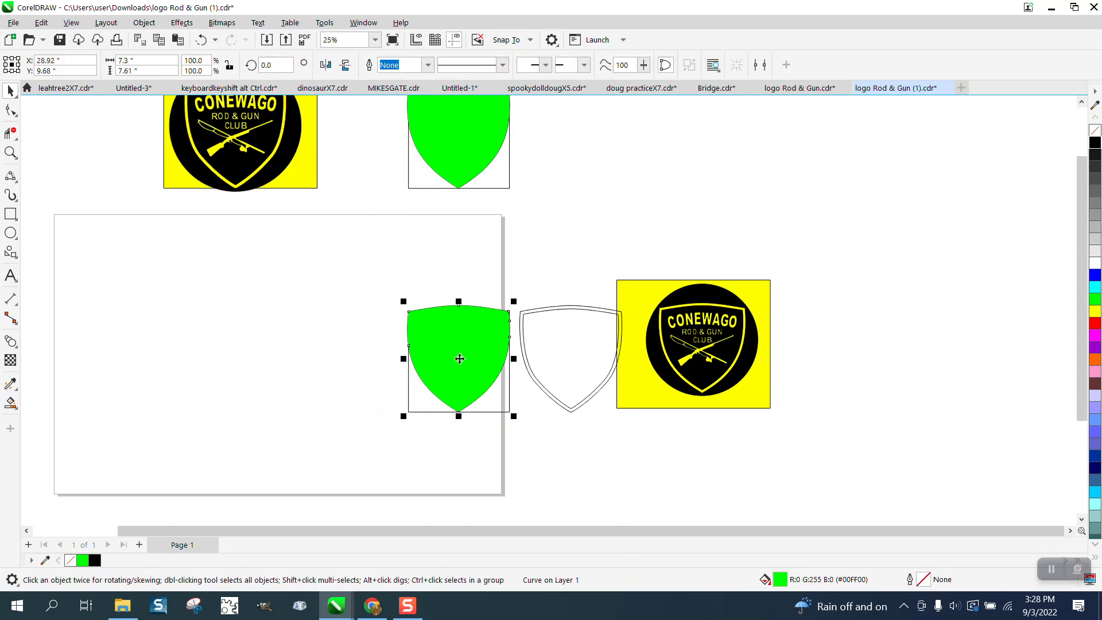
pyautogui.press('p')
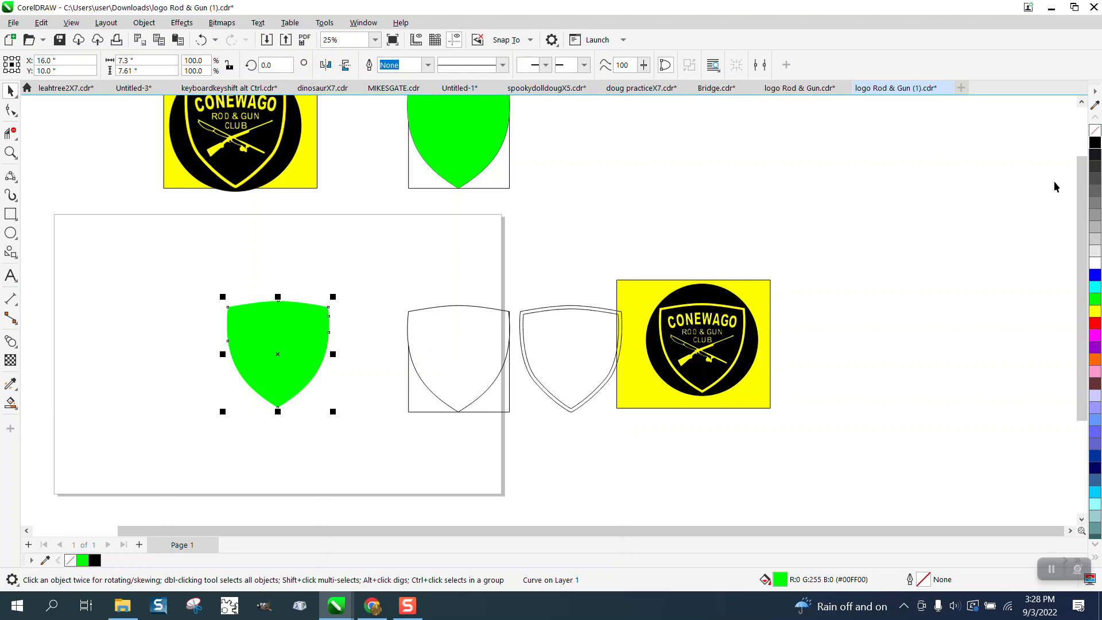
pyautogui.click(1096, 131)
pyautogui.rightClick(1096, 142)
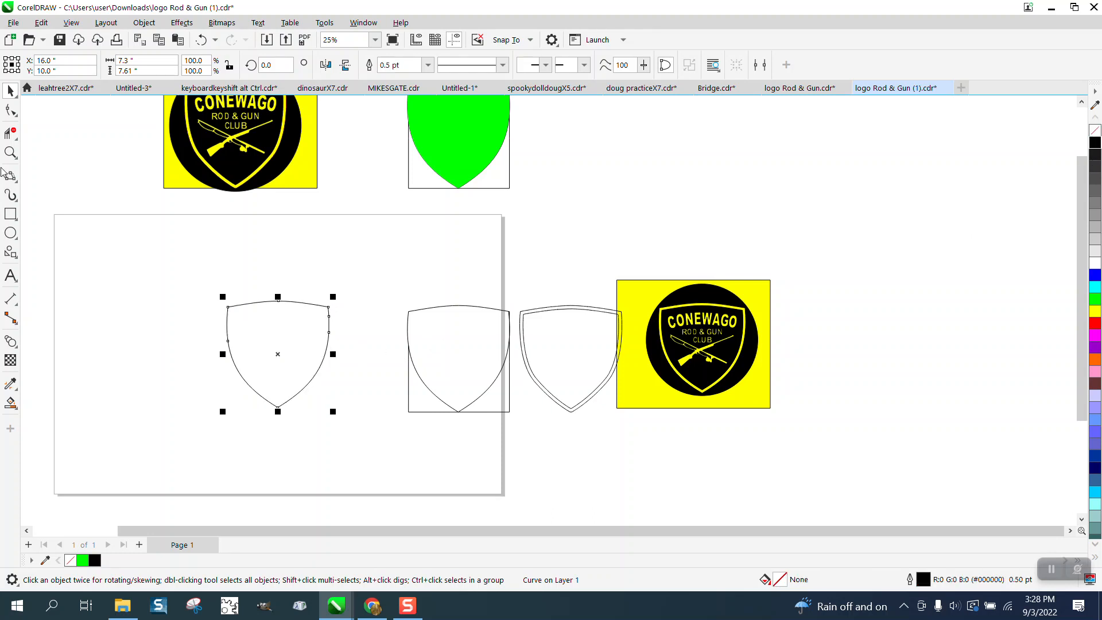
# - Flip the centered shield outline horizontally to check its symmetry, and undo the flip
pyautogui.click(11, 152)
pyautogui.moveTo(189, 289); pyautogui.dragTo(394, 420)
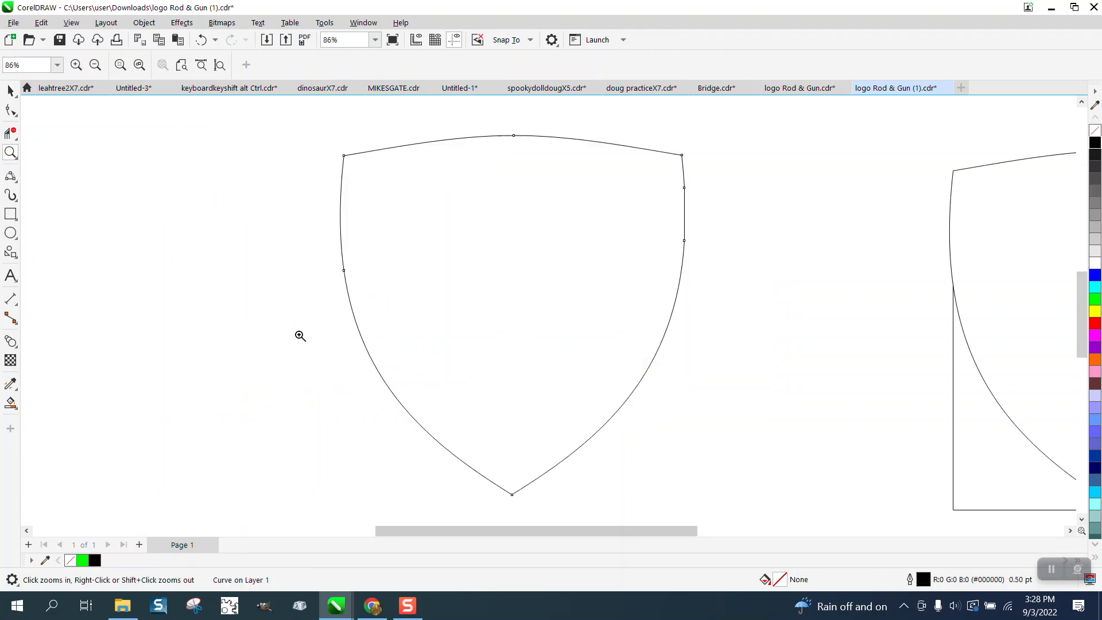
pyautogui.click(10, 91)
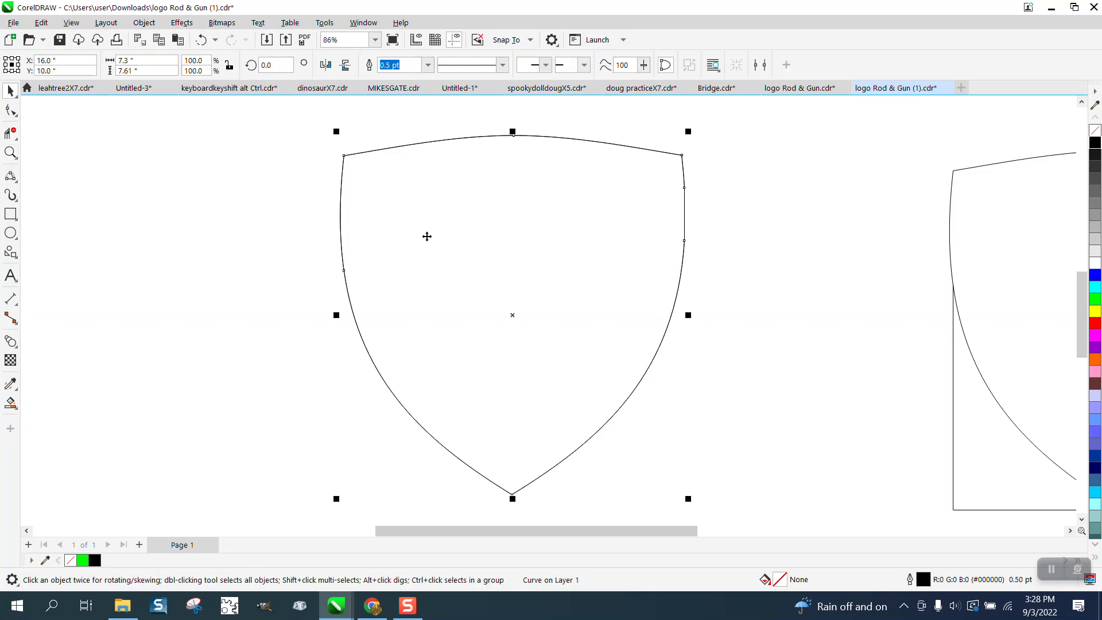
pyautogui.click(326, 65)
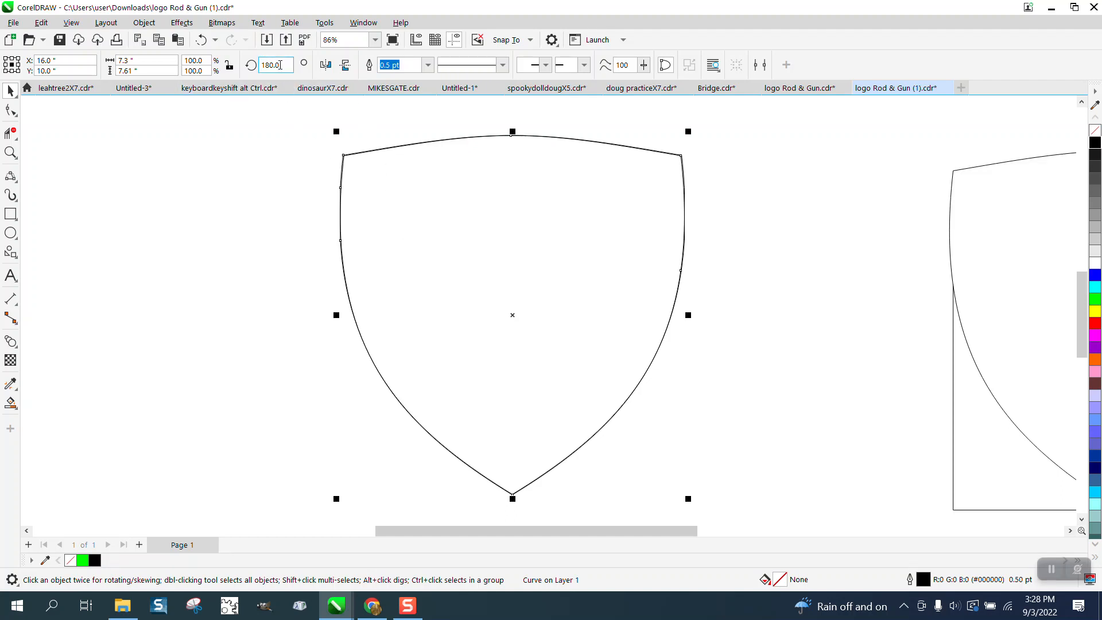
pyautogui.click(201, 39)
# - Undo the shield's outline and fill changes, its centering on the page, and the deletion of the original logo
pyautogui.scroll(-5, 316, 275)
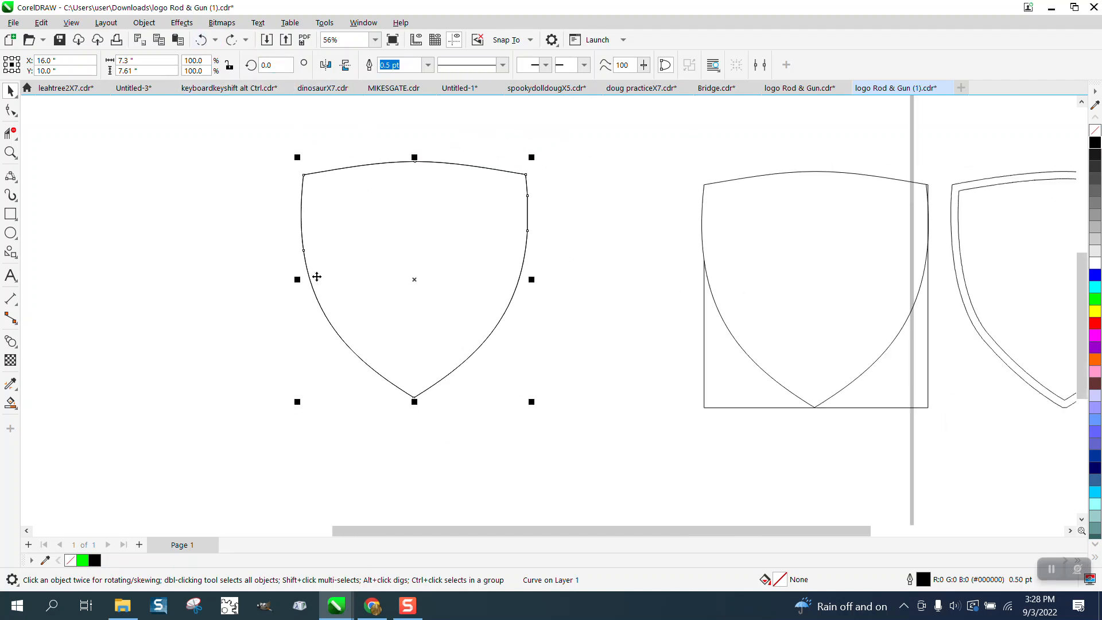
pyautogui.click(201, 40)
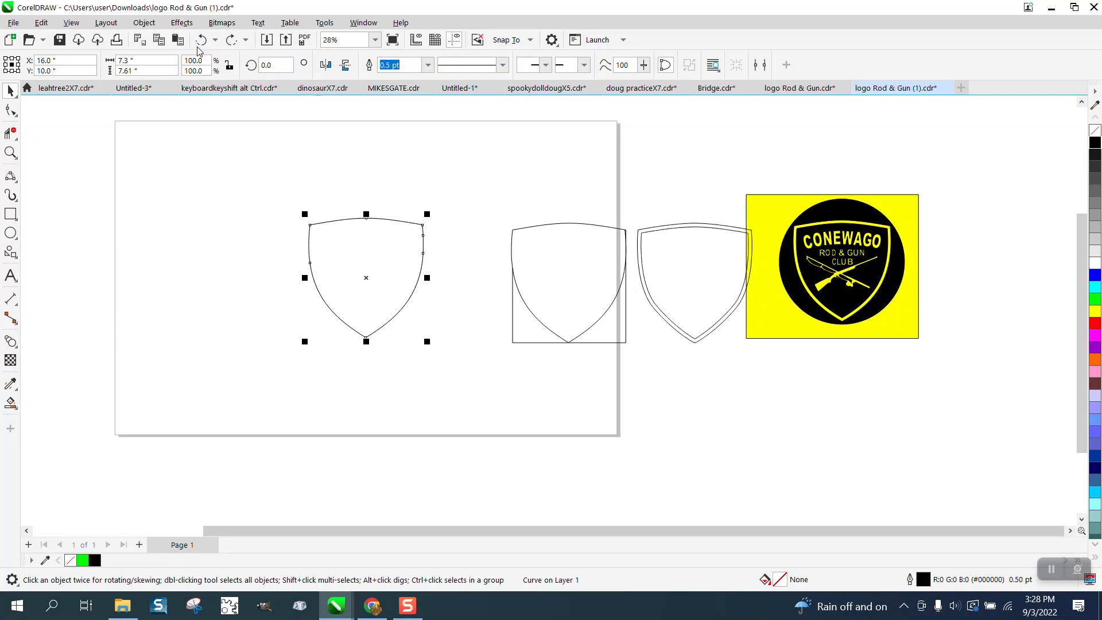
pyautogui.click(201, 39)
pyautogui.click(200, 46)
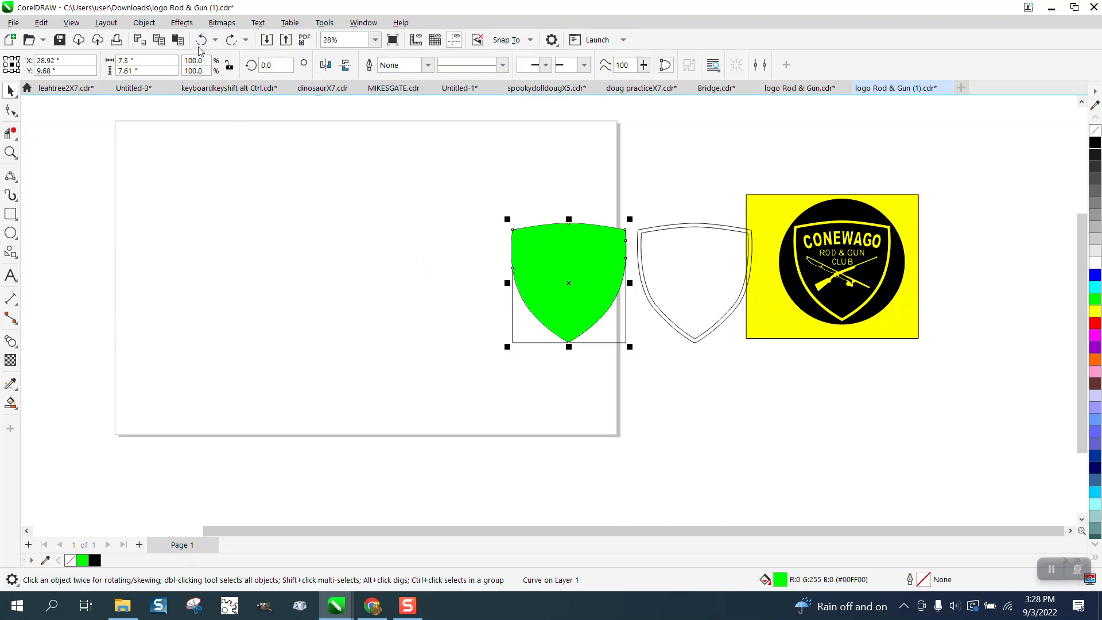
pyautogui.click(199, 46)
pyautogui.click(199, 46)
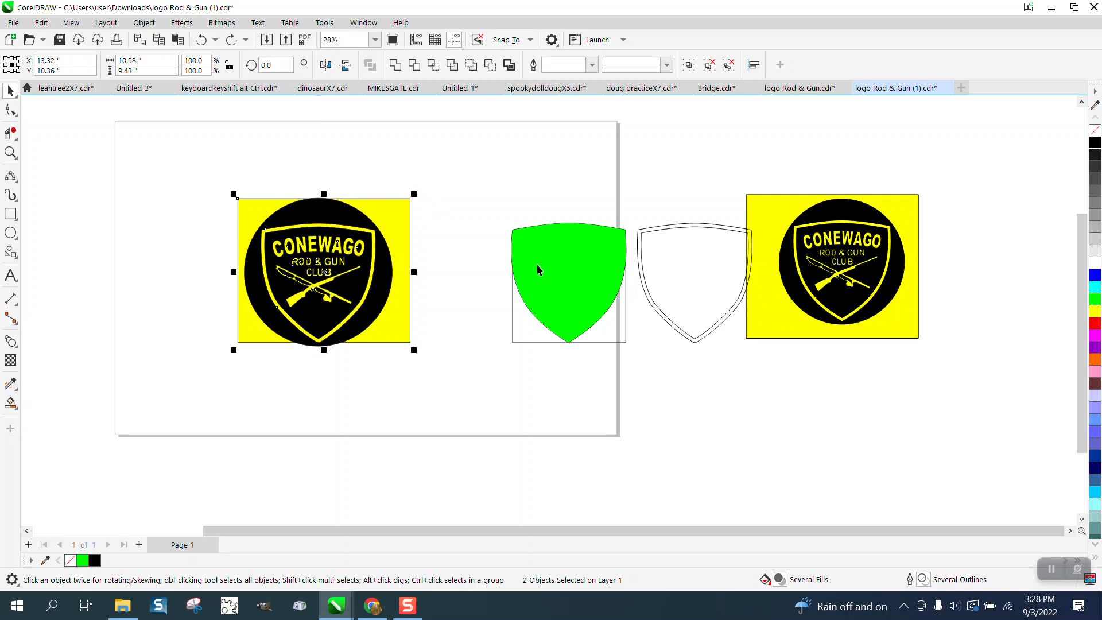
# - Move the green shield 8 inches down, clear of its construction lines, remove its fill and give it a black outline
pyautogui.click(560, 272)
pyautogui.click(513, 352)
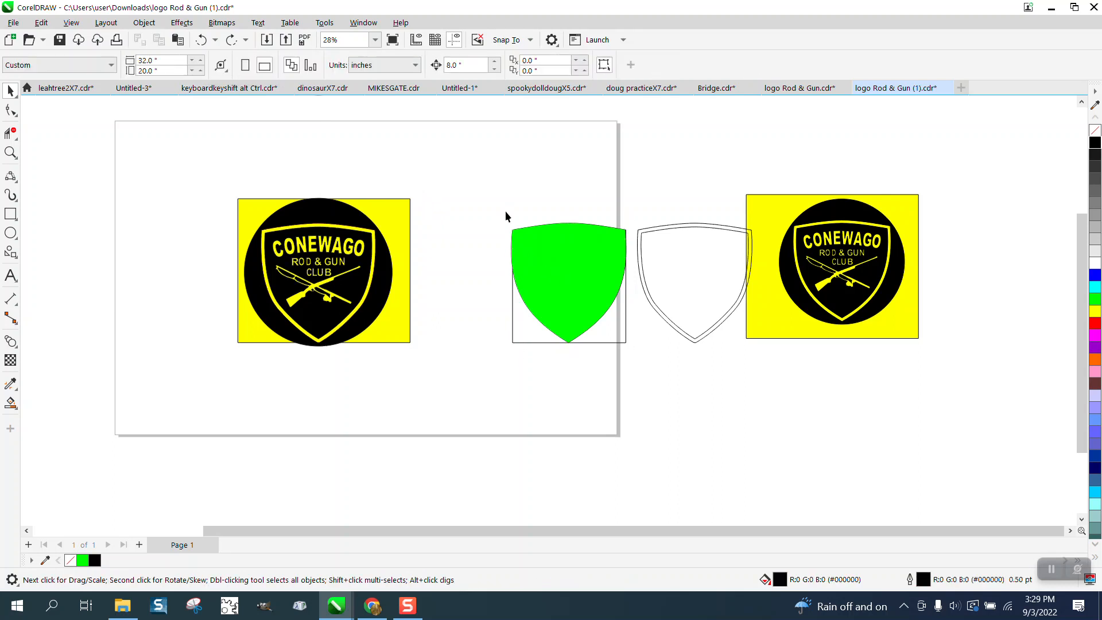
pyautogui.moveTo(634, 342); pyautogui.dragTo(634, 344)
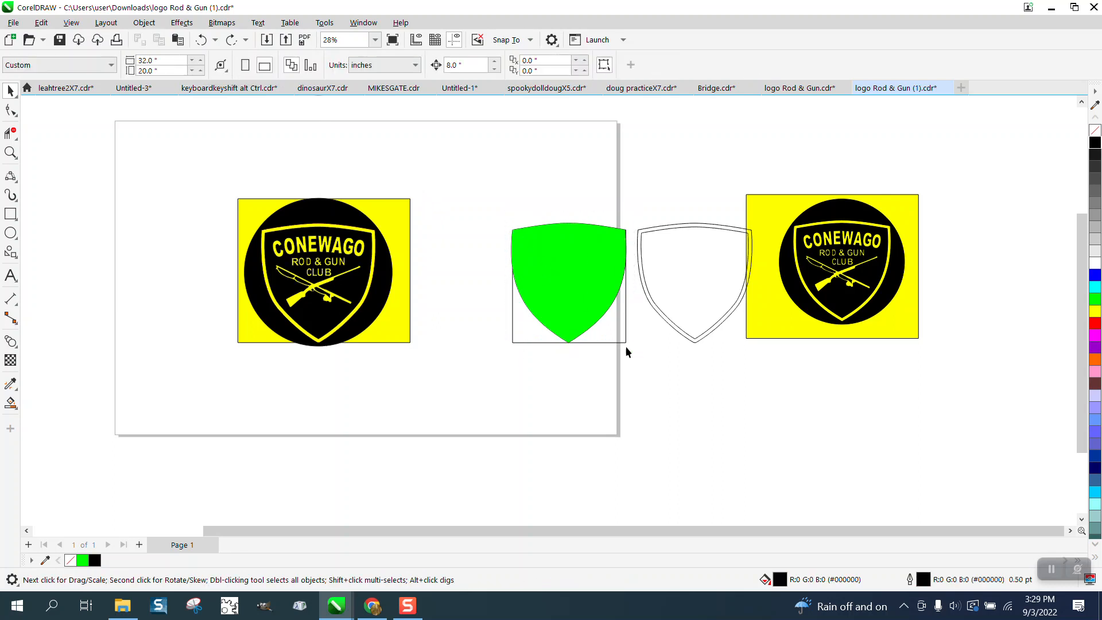
pyautogui.click(582, 284)
pyautogui.press('Down')
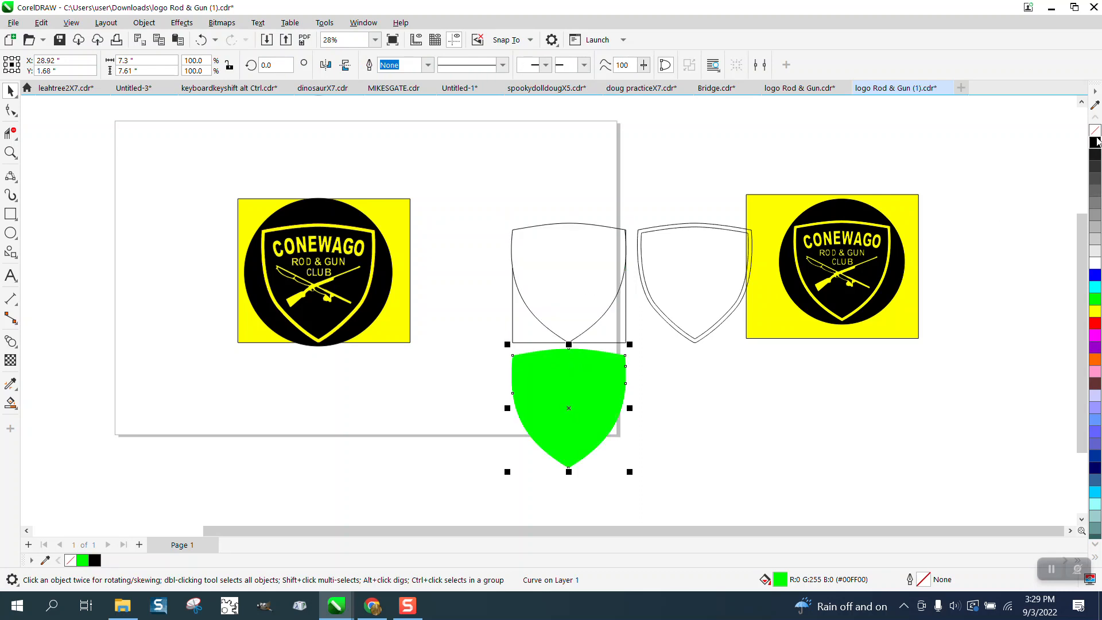
pyautogui.click(1095, 130)
pyautogui.rightClick(1095, 143)
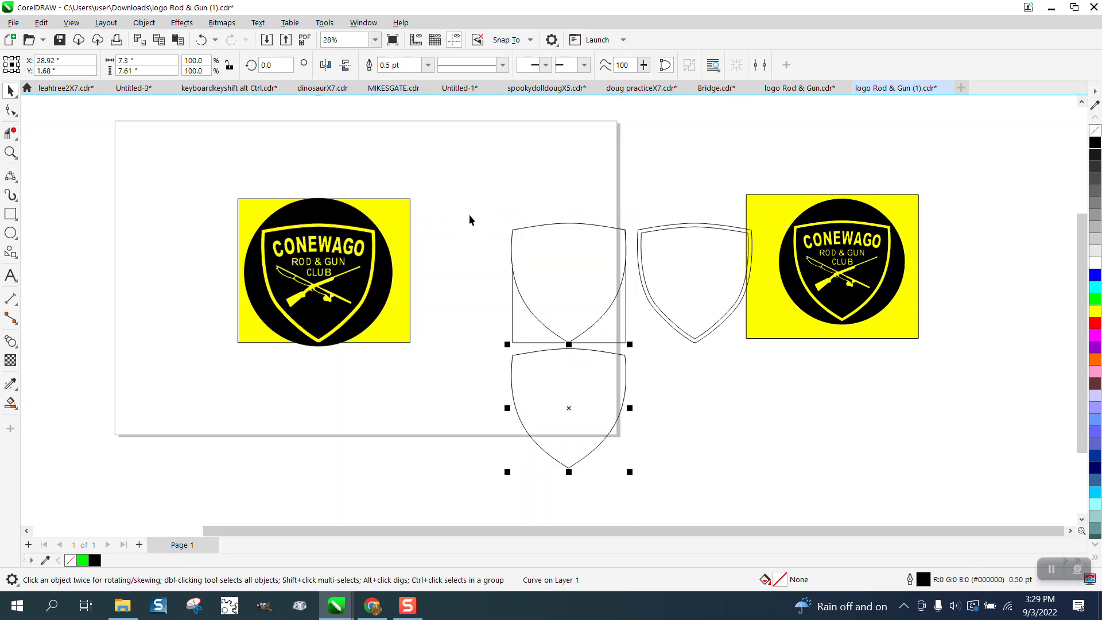
# - Delete the old shield construction lines and move the clean shield outline 8 inches up into their place
pyautogui.moveTo(470, 218); pyautogui.dragTo(639, 350)
pyautogui.press('Up')
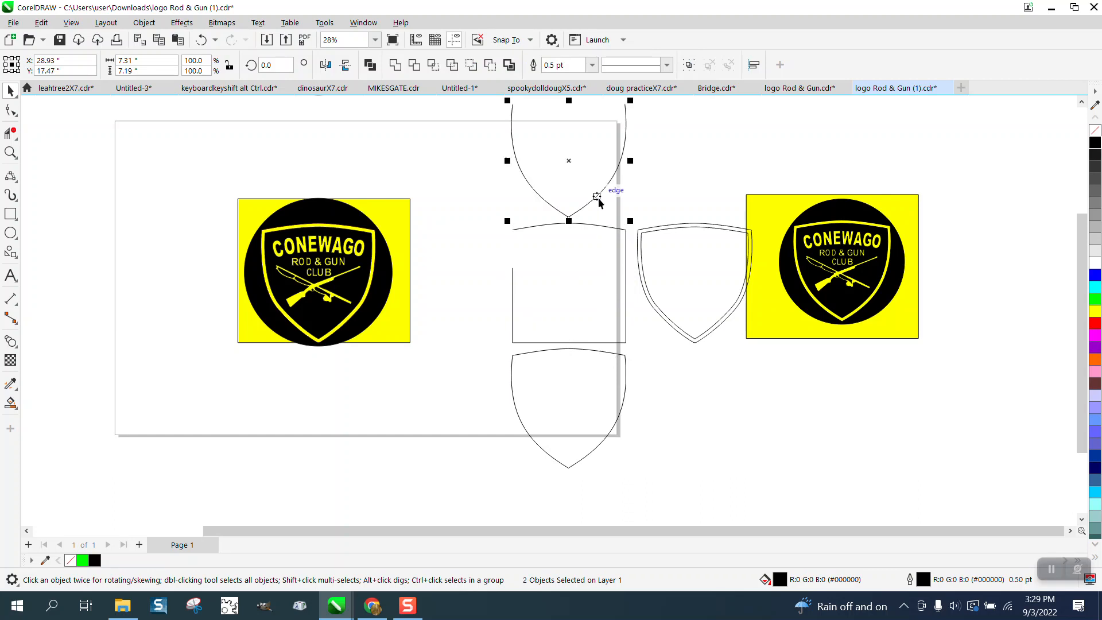
pyautogui.press('Delete')
pyautogui.click(598, 224)
pyautogui.press('Delete')
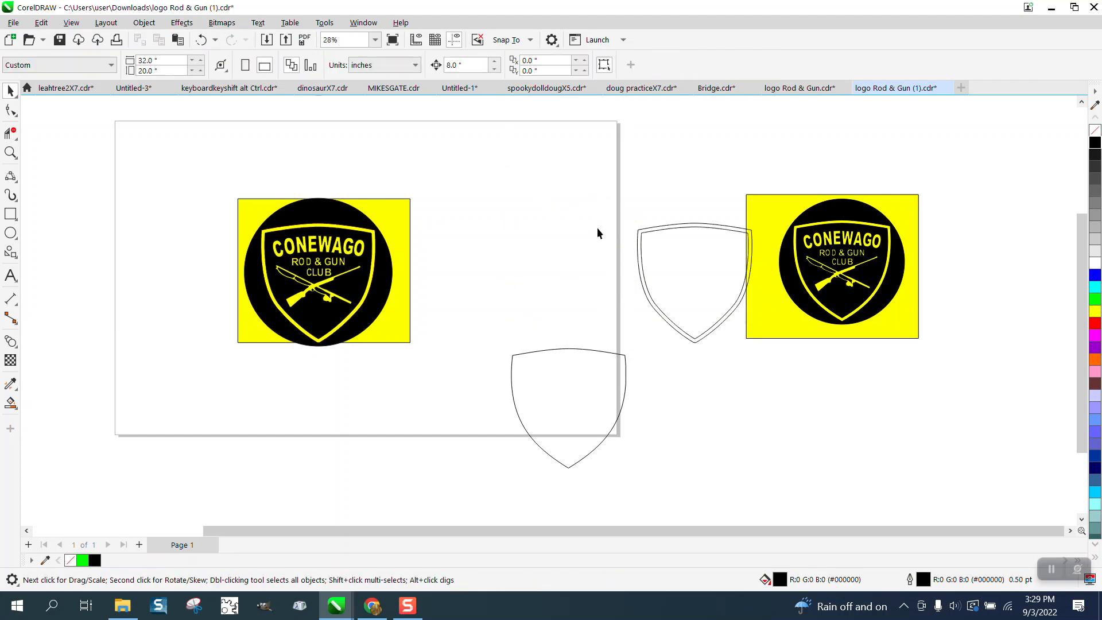
pyautogui.click(602, 421)
pyautogui.press('Up')
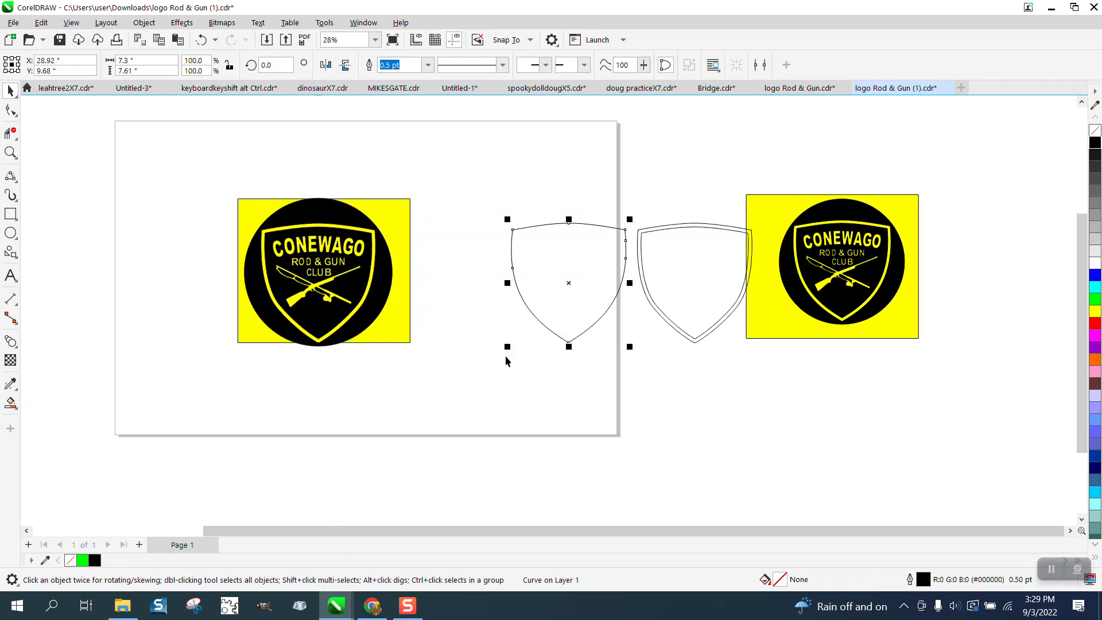
# - Measure the thickness of the logo's yellow shield border at its top edge with a parallel dimension, and remove the dimension
pyautogui.click(10, 152)
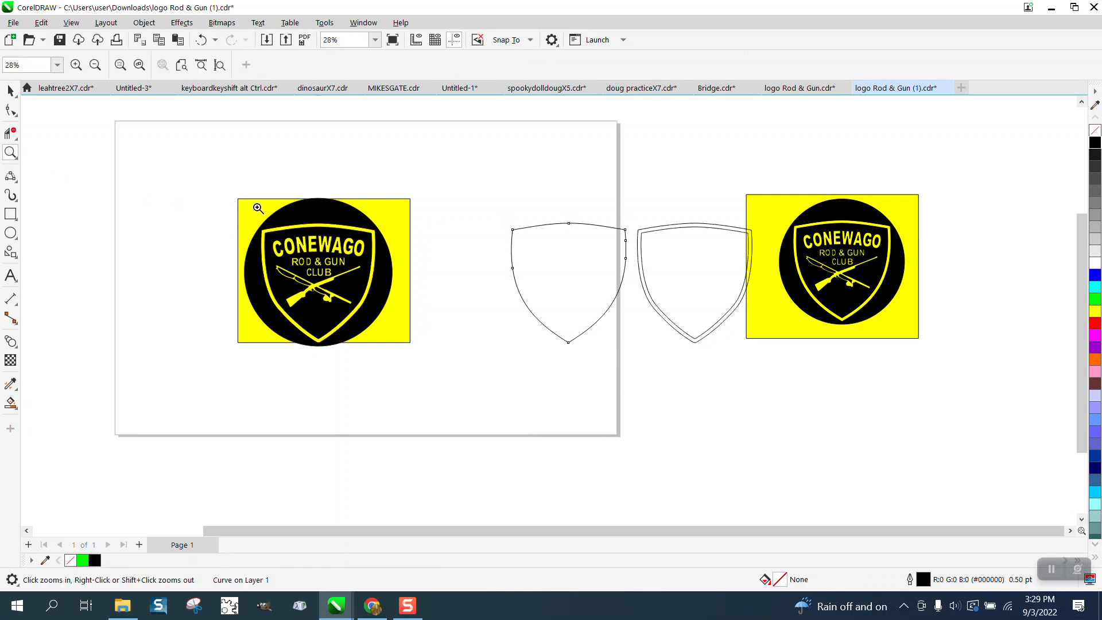
pyautogui.moveTo(290, 211); pyautogui.dragTo(397, 258)
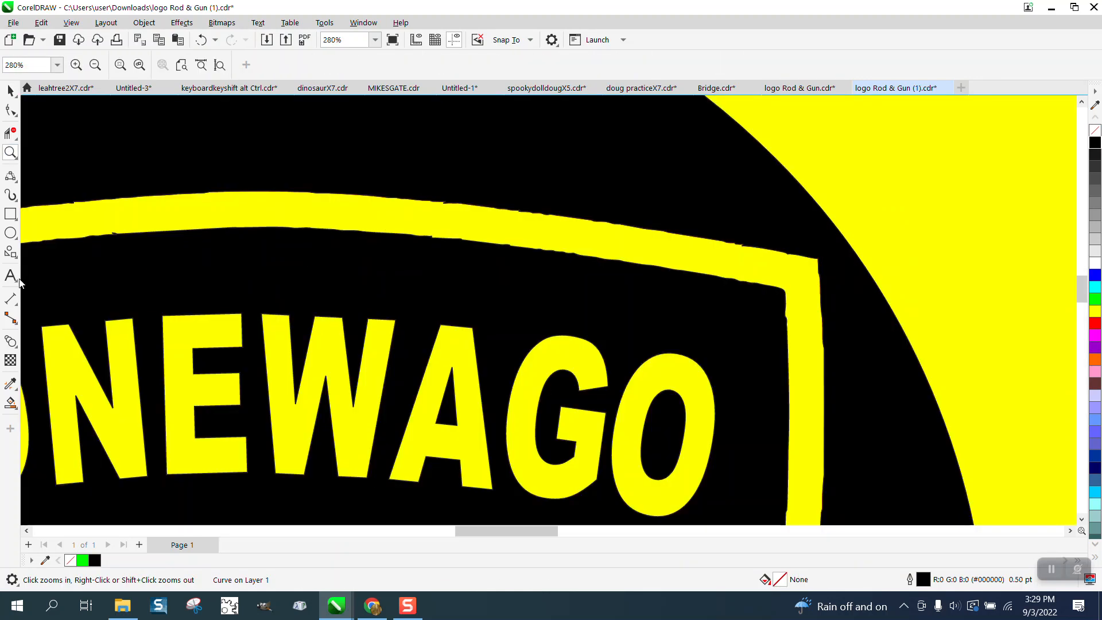
pyautogui.click(17, 308)
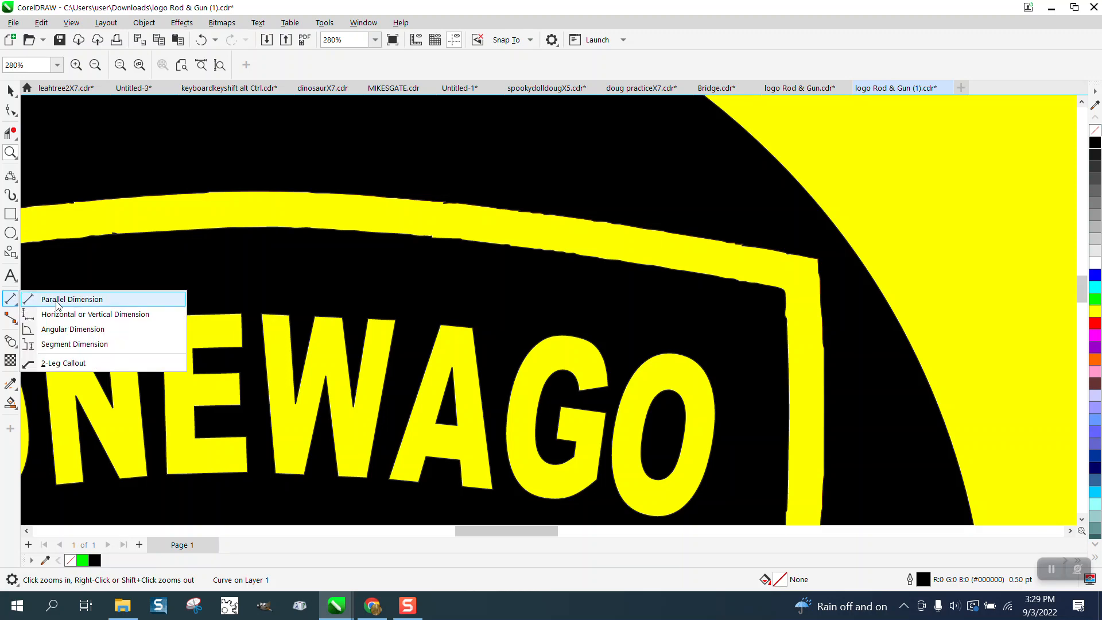
pyautogui.click(56, 305)
pyautogui.moveTo(263, 227); pyautogui.dragTo(263, 187)
pyautogui.click(264, 188)
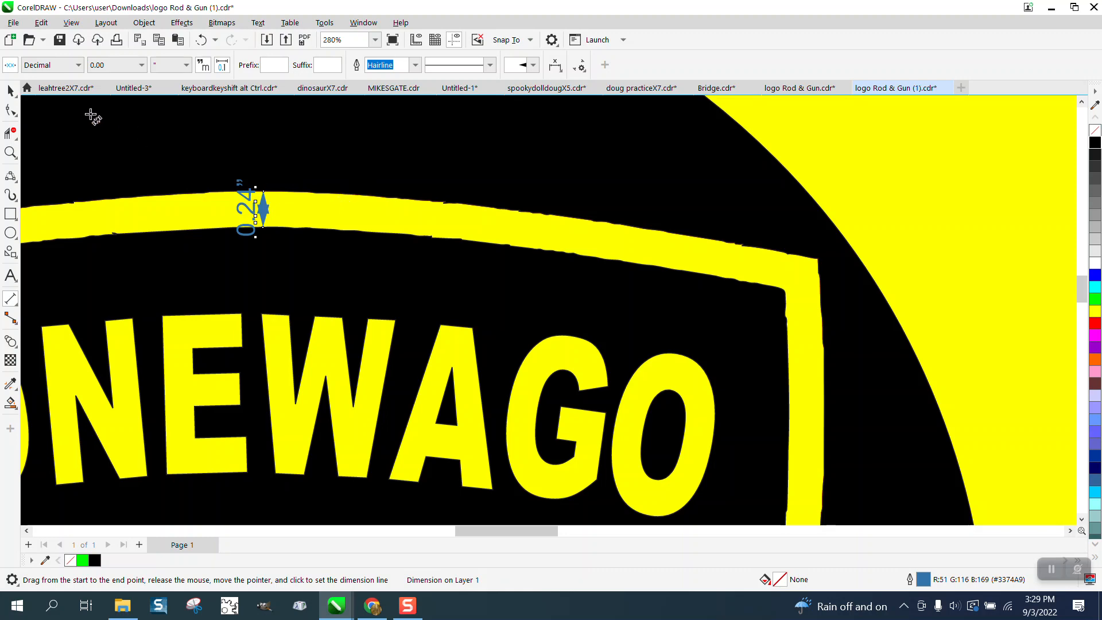
pyautogui.click(12, 90)
pyautogui.scroll(-3, 229, 213)
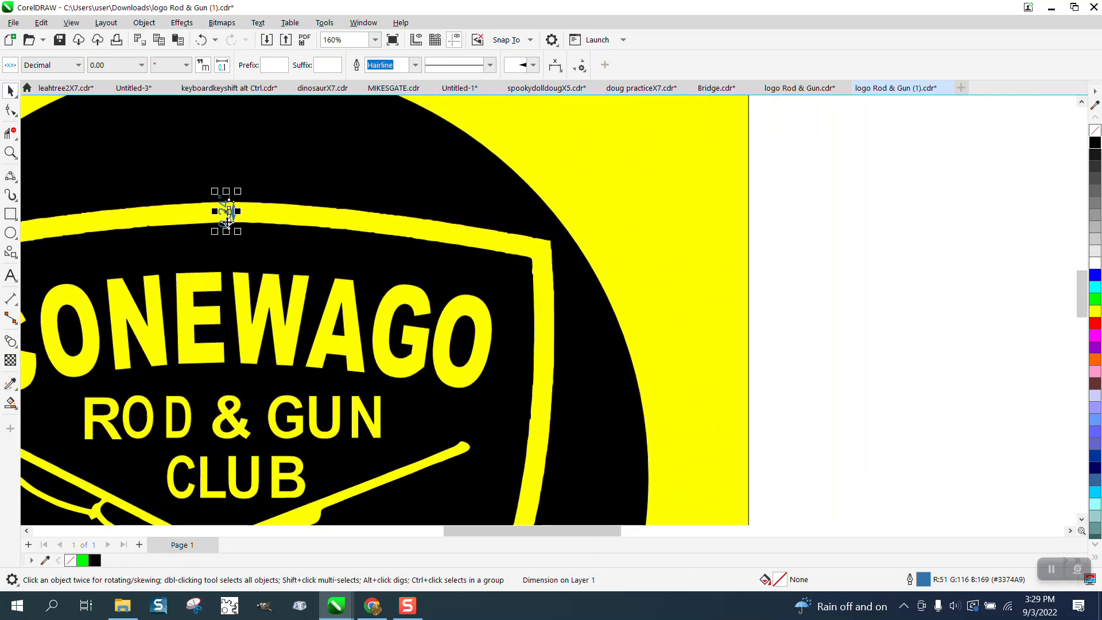
pyautogui.scroll(-2, 228, 227)
pyautogui.scroll(-1, 611, 304)
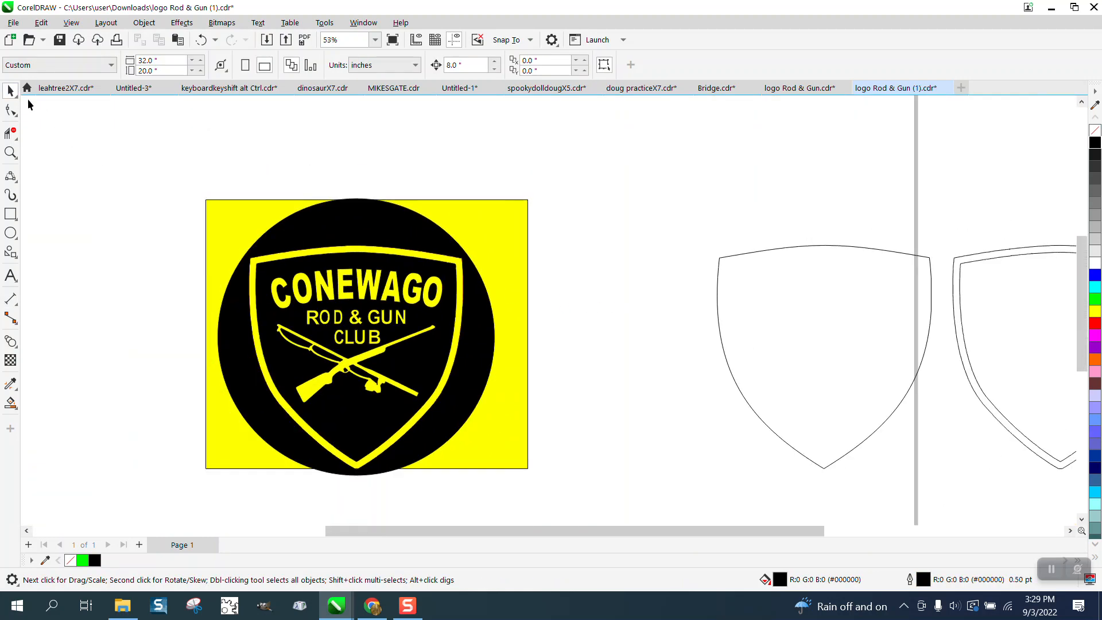
# - Apply a one-step inside contour with a 0.24 inch offset to the clean shield outline
pyautogui.click(733, 253)
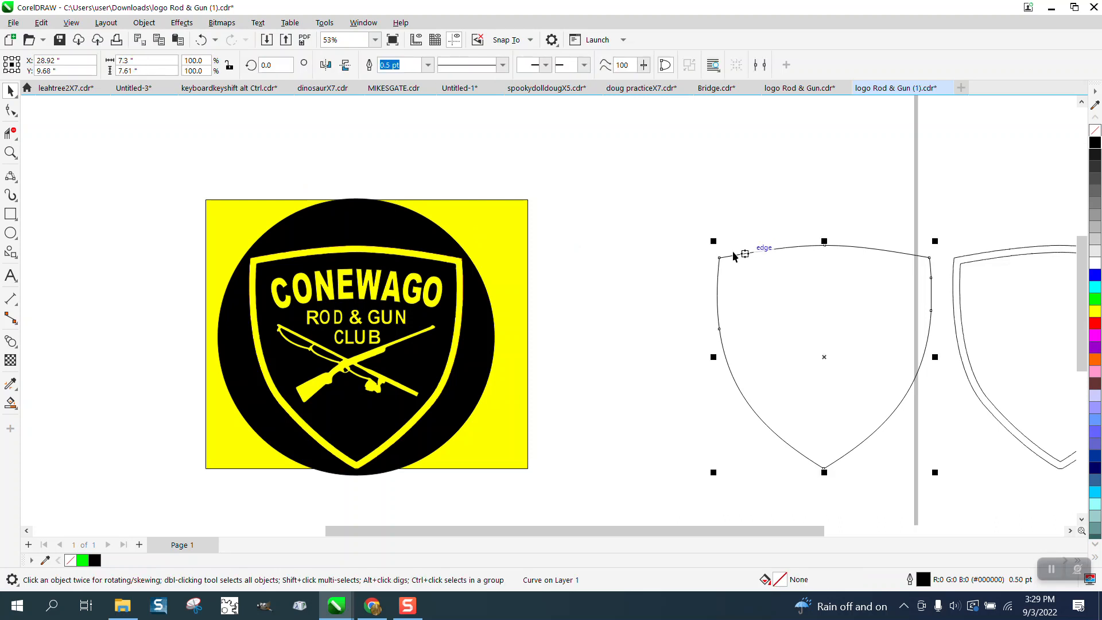
pyautogui.click(193, 23)
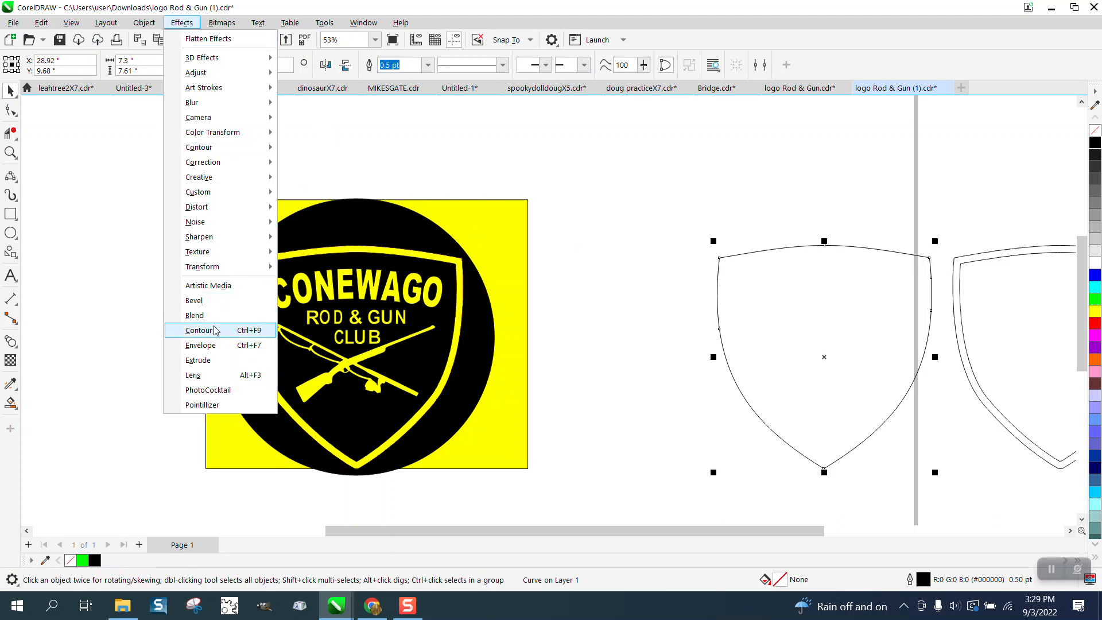
pyautogui.click(275, 317)
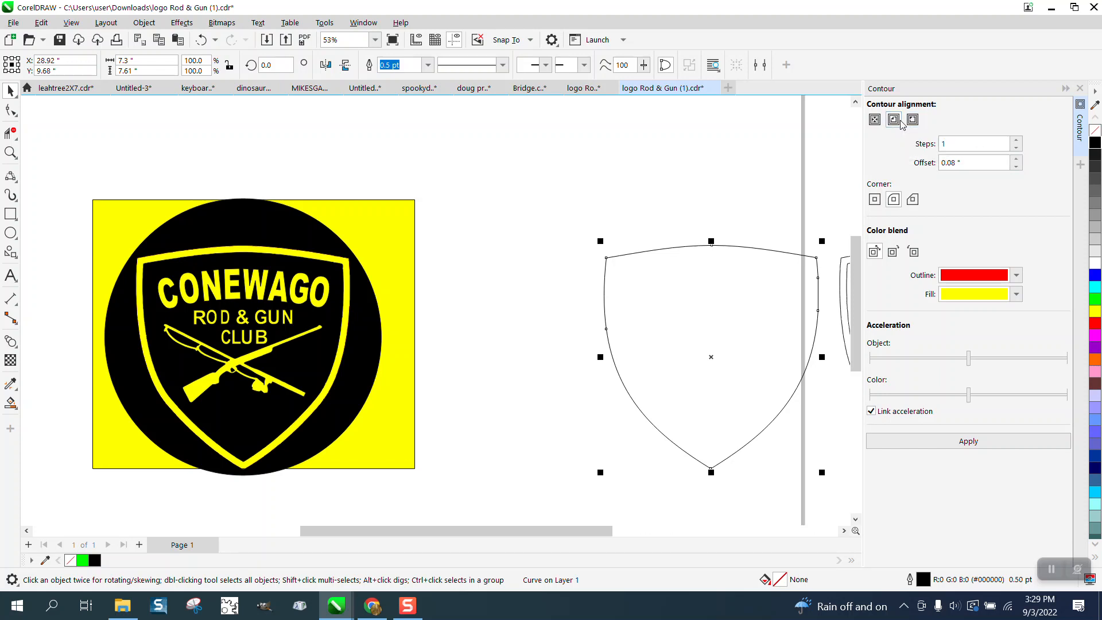
pyautogui.moveTo(979, 163); pyautogui.dragTo(899, 170)
pyautogui.write('.24')
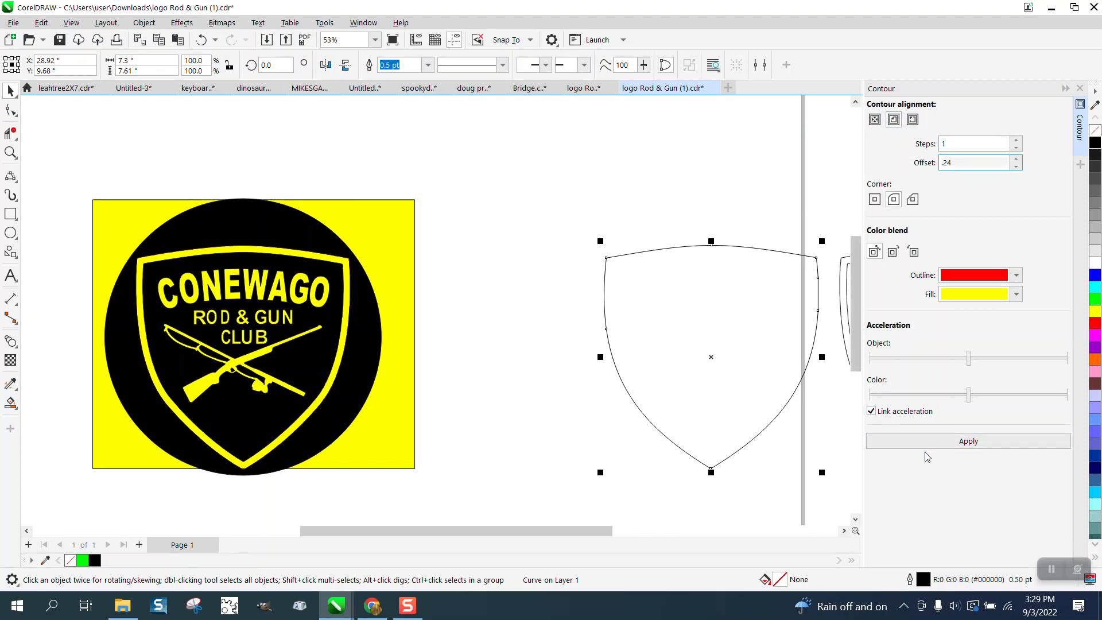
pyautogui.click(954, 445)
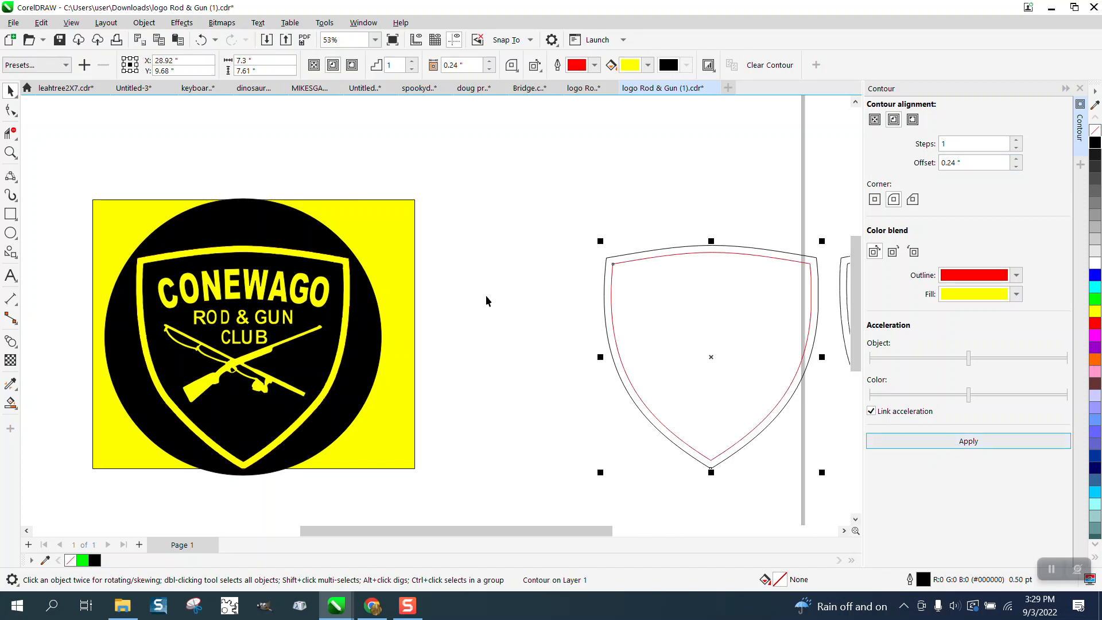
# - Smart Fill the band between the two shield outlines, move the new shape 8 inches left, and give it no fill and a black outline
pyautogui.click(10, 402)
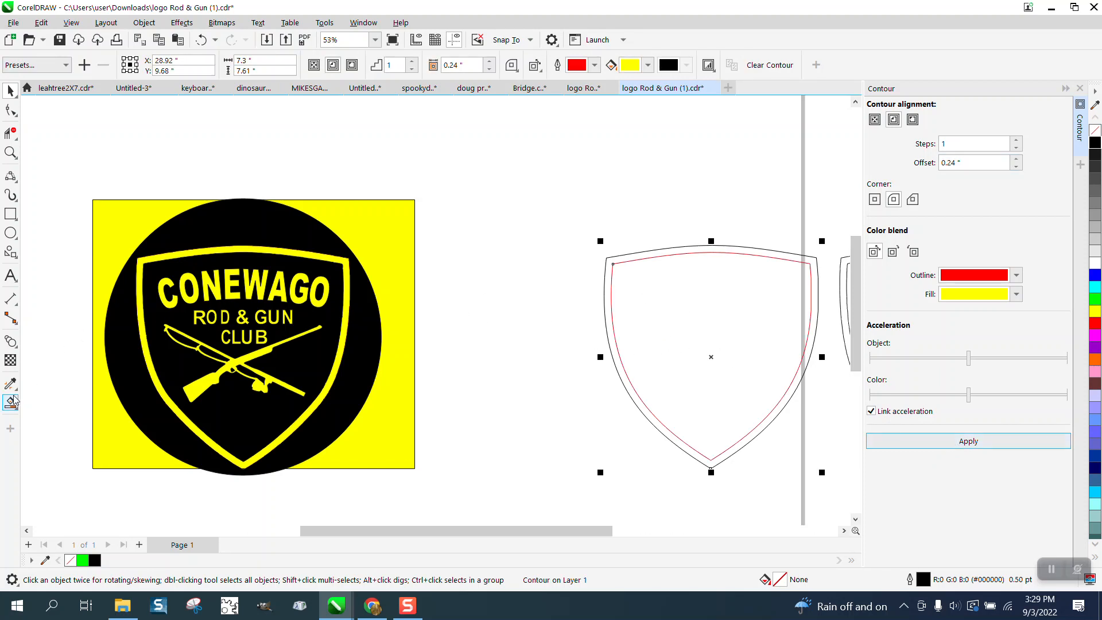
pyautogui.click(642, 258)
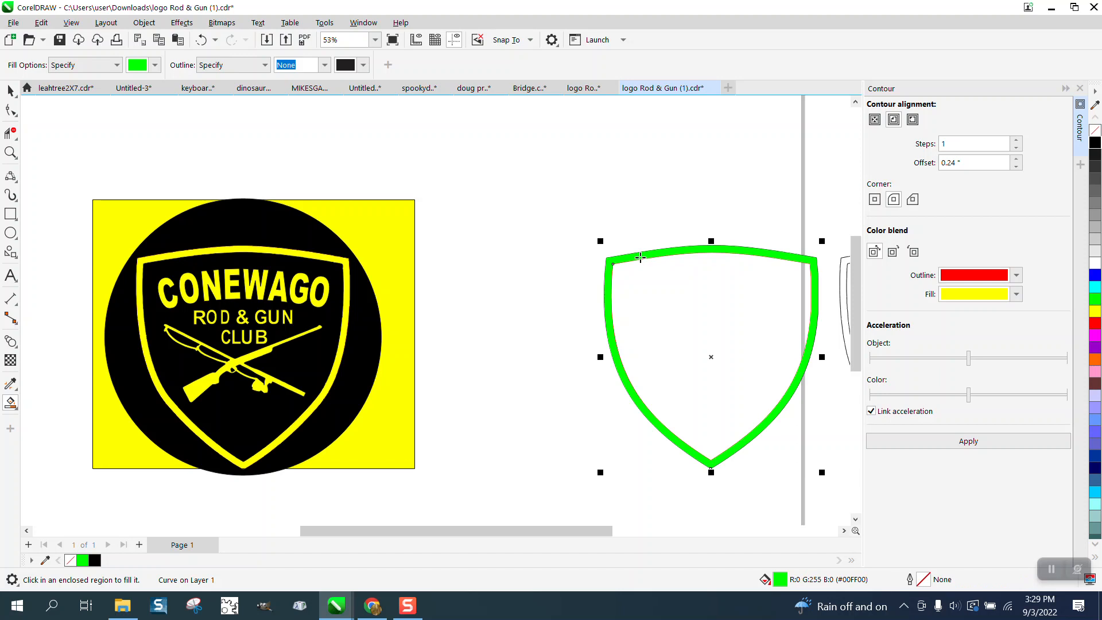
pyautogui.press('Left')
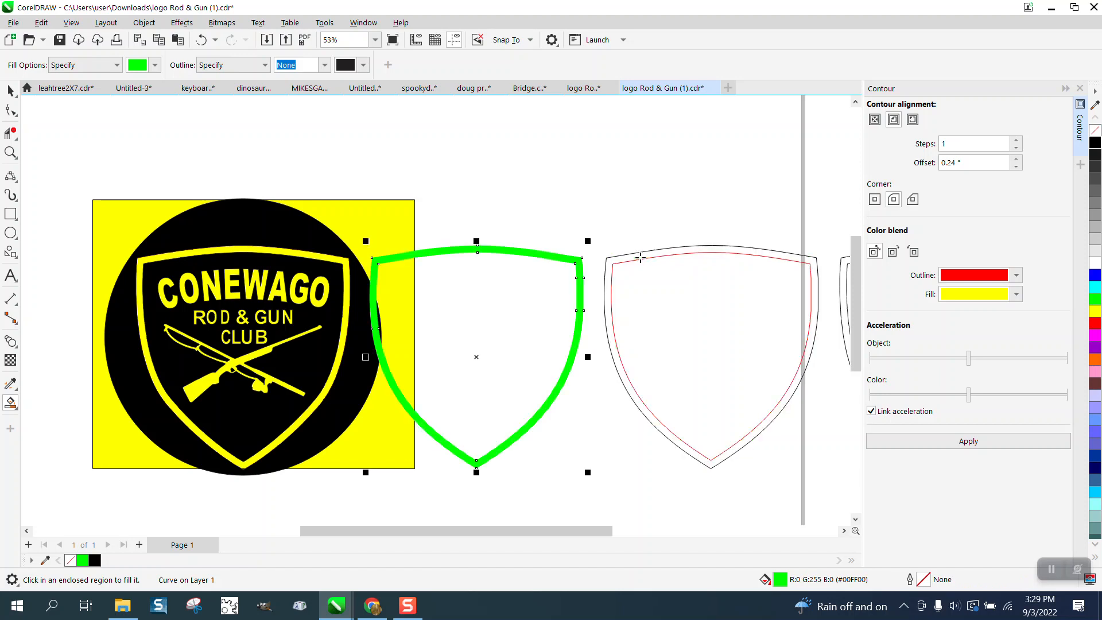
pyautogui.click(1096, 135)
pyautogui.rightClick(1096, 143)
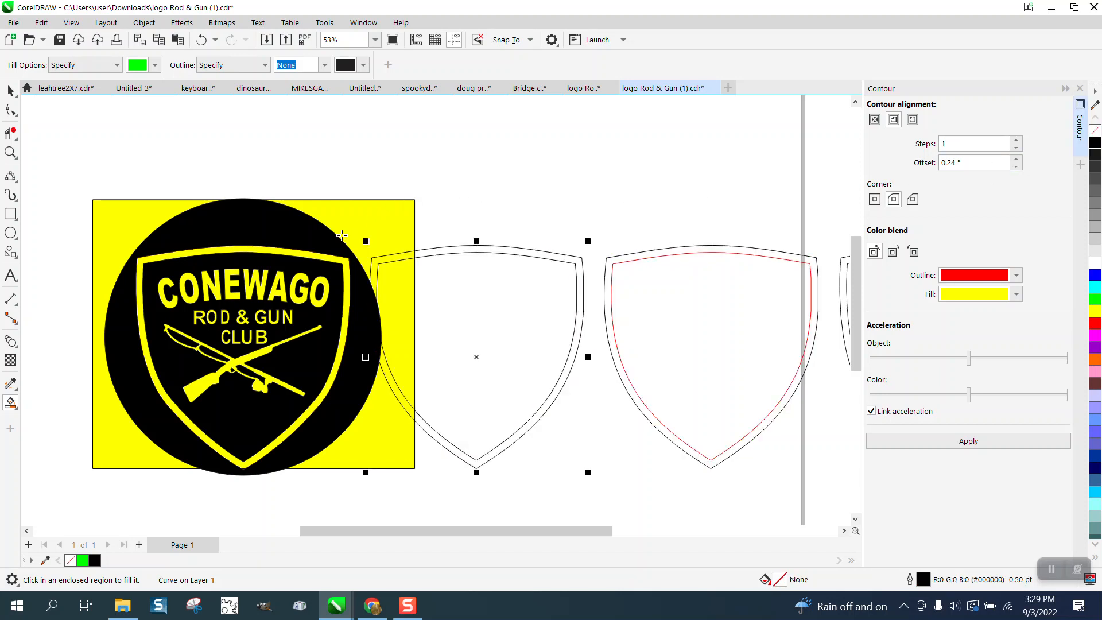
pyautogui.click(10, 92)
pyautogui.click(155, 176)
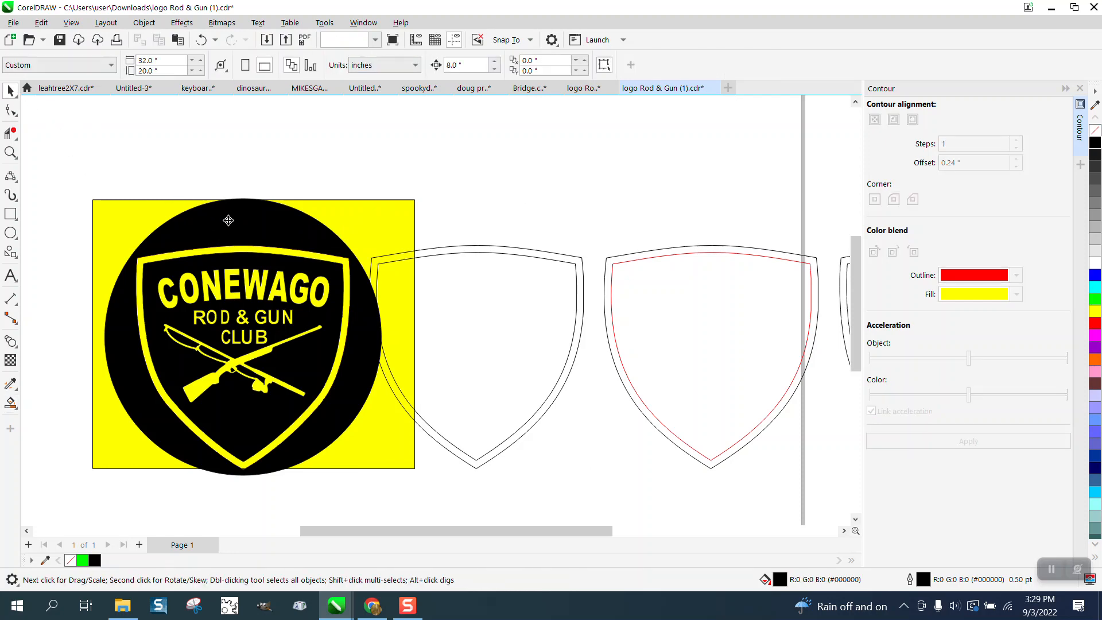
# - Switch to Wireframe view and delete the rough shield border from the logo with Virtual Segment Delete, including the leftover fragment
pyautogui.click(229, 221)
pyautogui.click(71, 22)
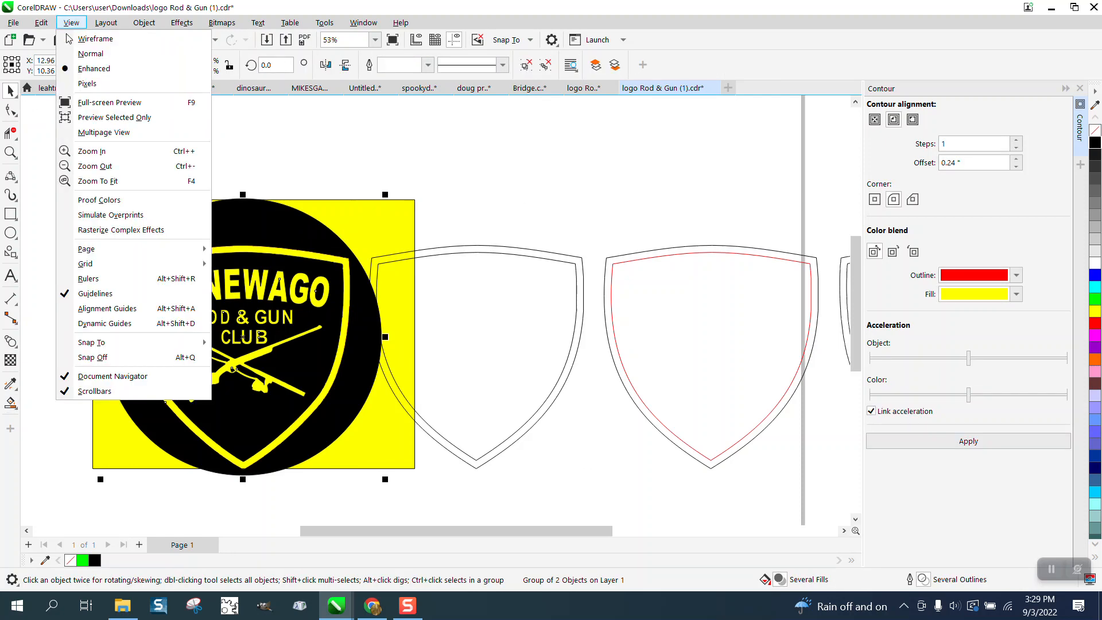
pyautogui.click(86, 39)
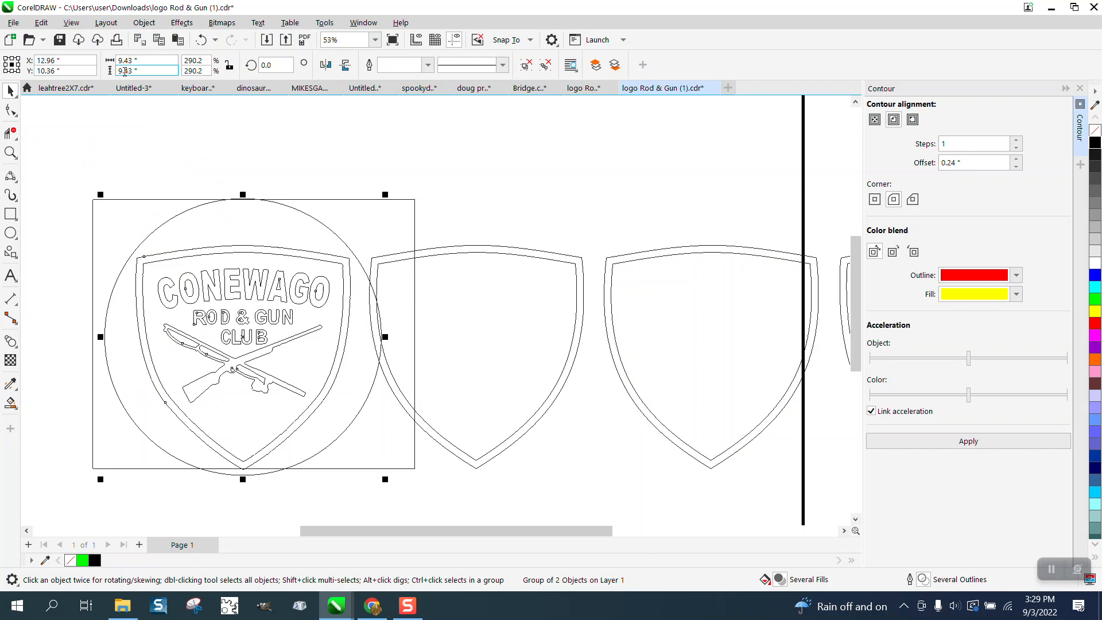
pyautogui.click(11, 133)
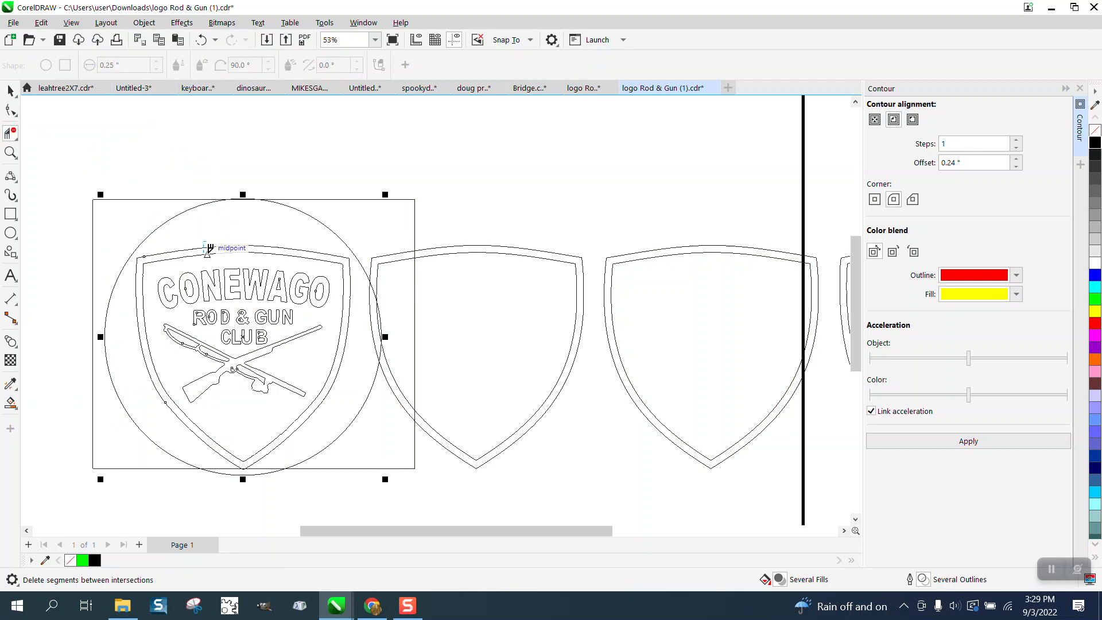
pyautogui.click(243, 251)
pyautogui.click(239, 252)
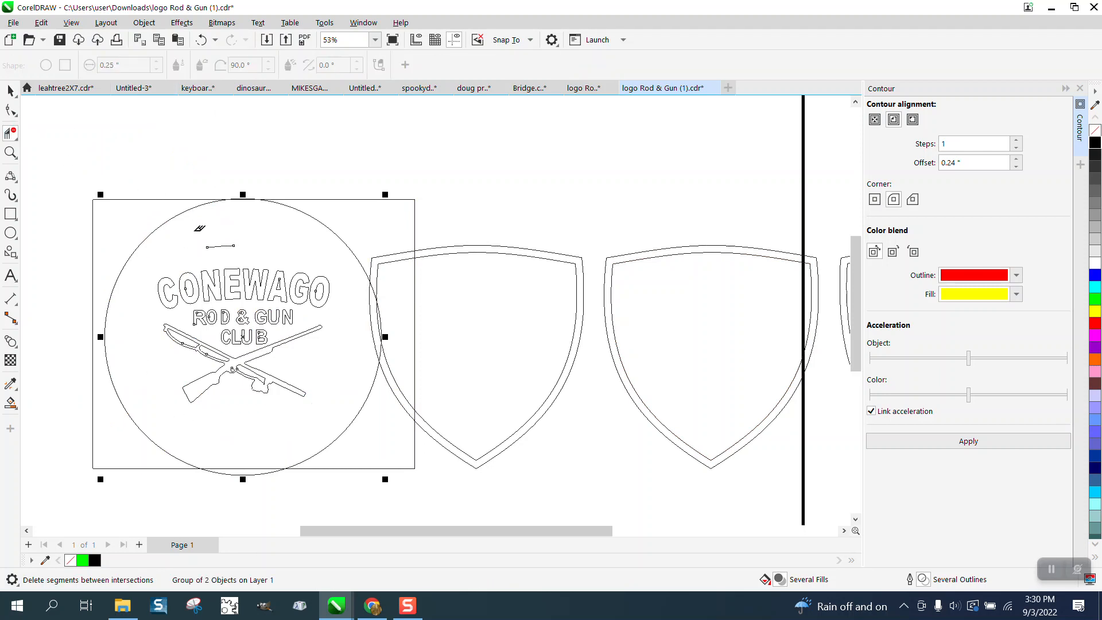
pyautogui.moveTo(194, 233); pyautogui.dragTo(252, 251)
pyautogui.click(10, 90)
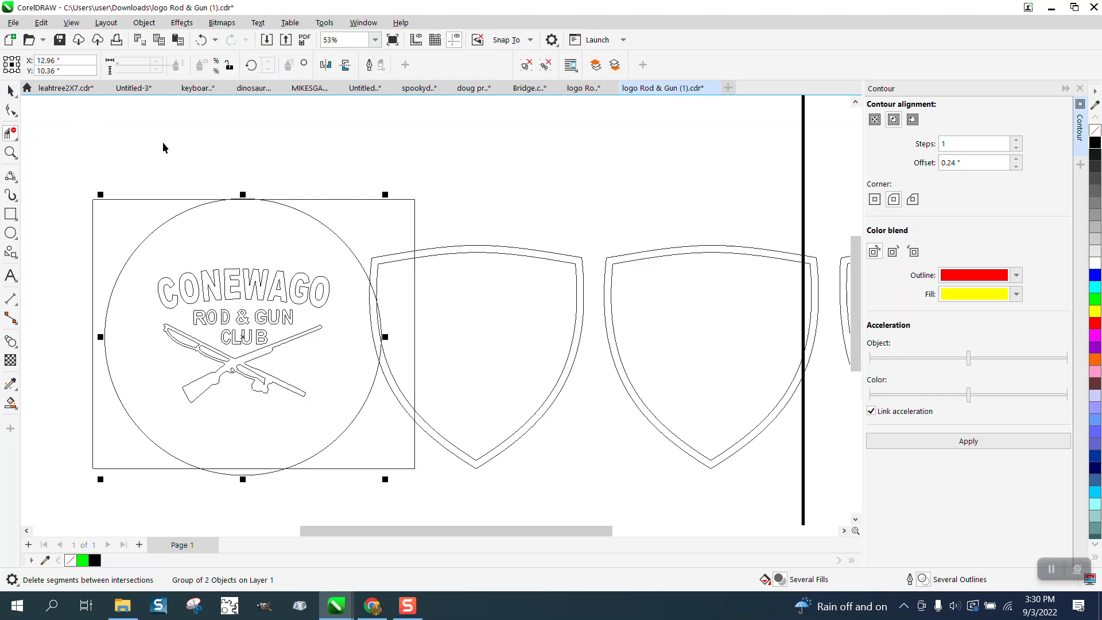
# - Move the clean shield border 8 inches left onto the logo and switch back to Enhanced view
pyautogui.click(484, 249)
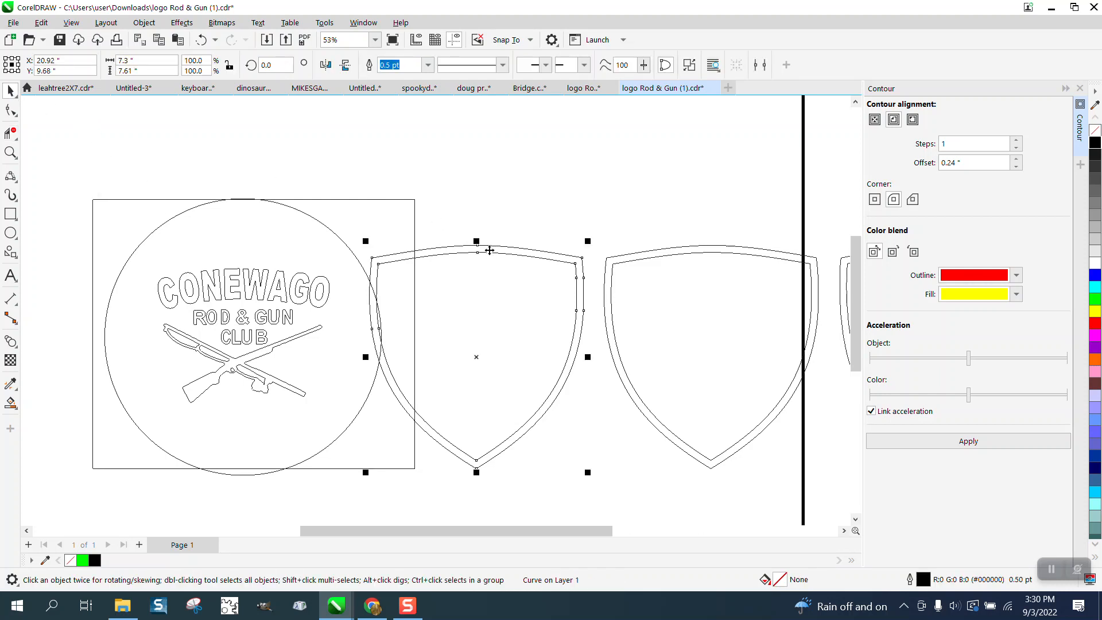
pyautogui.press('Left')
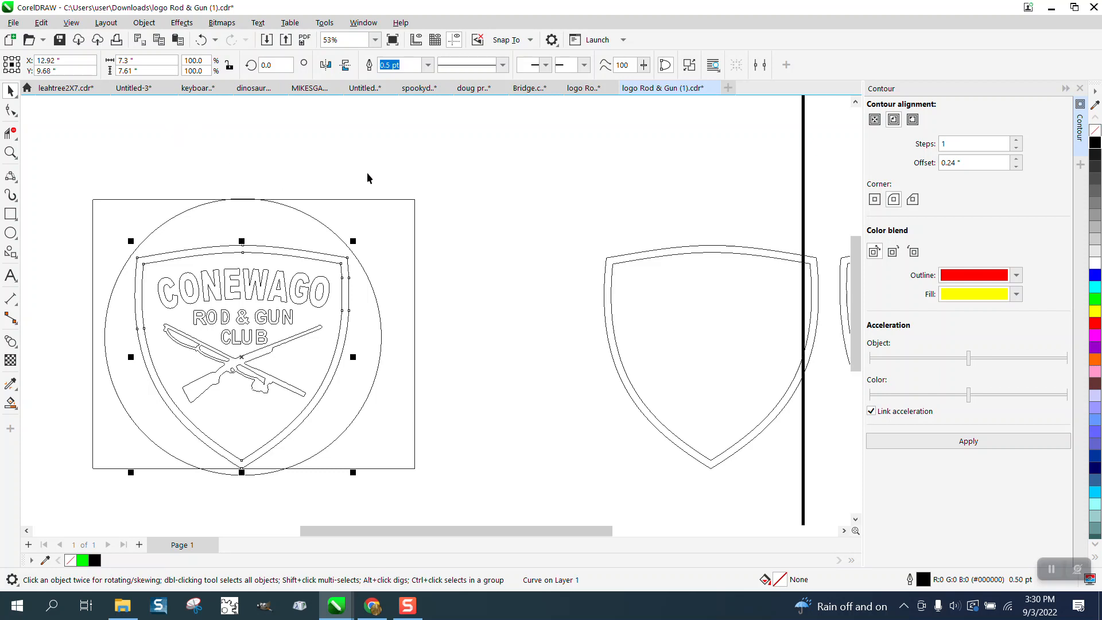
pyautogui.click(71, 23)
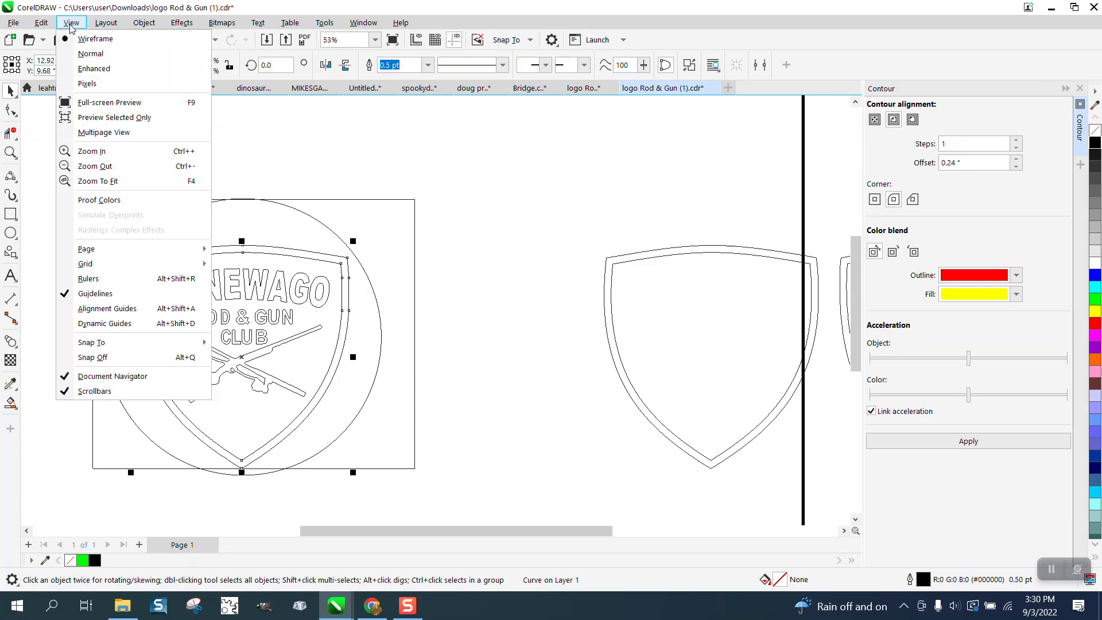
pyautogui.click(101, 69)
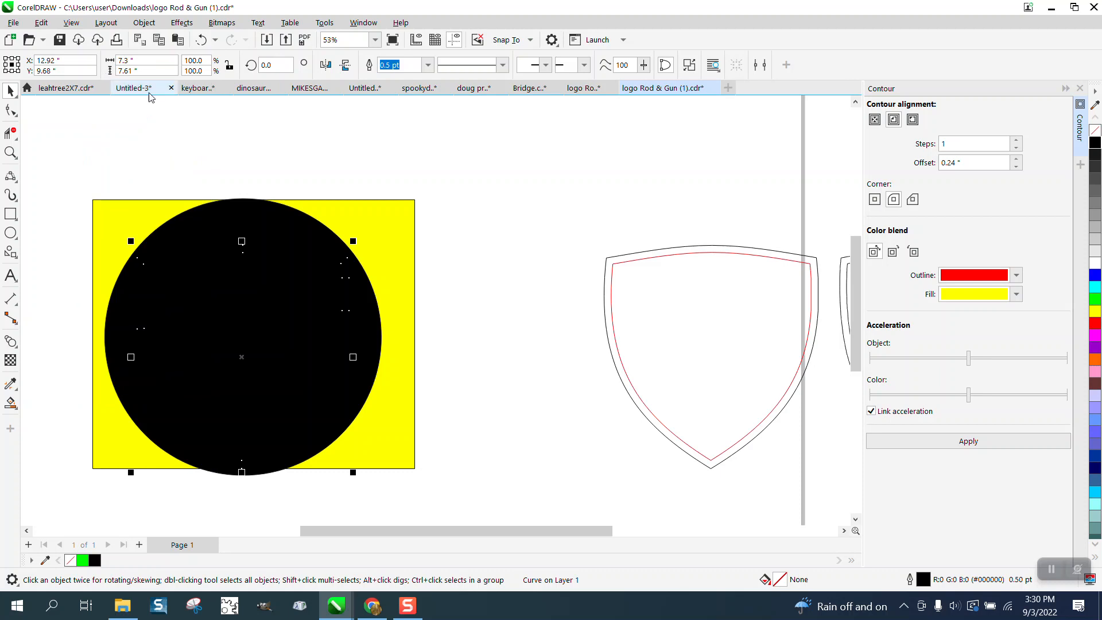
# - Remove the fill from the group with the black circle and lettering, keeping it positioned over the yellow rectangle and new shield border
pyautogui.click(223, 160)
pyautogui.click(266, 218)
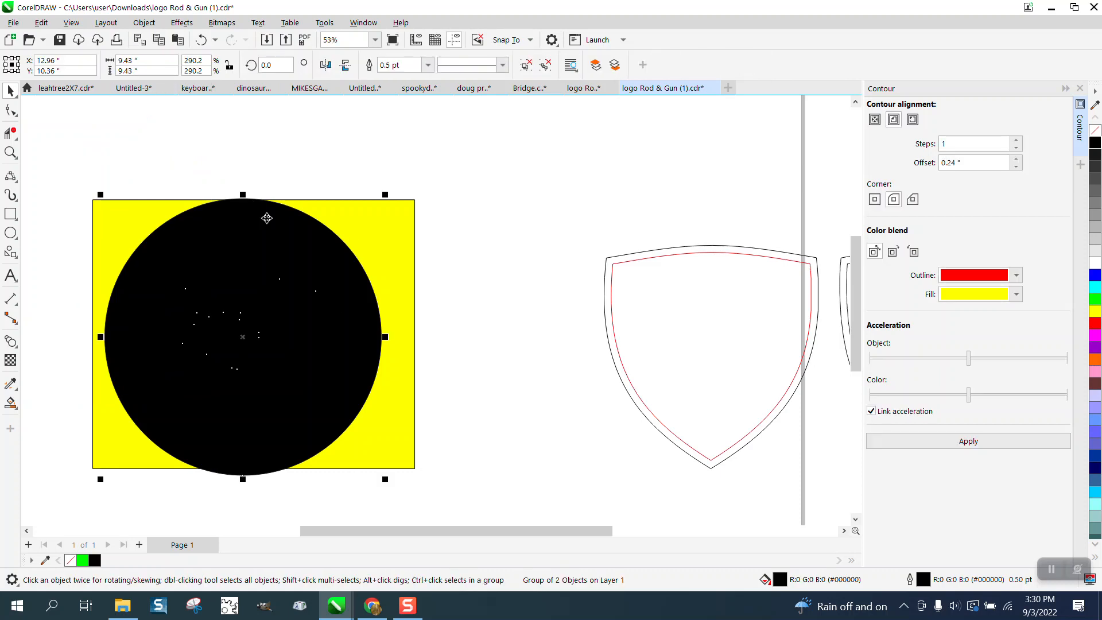
pyautogui.press('Right')
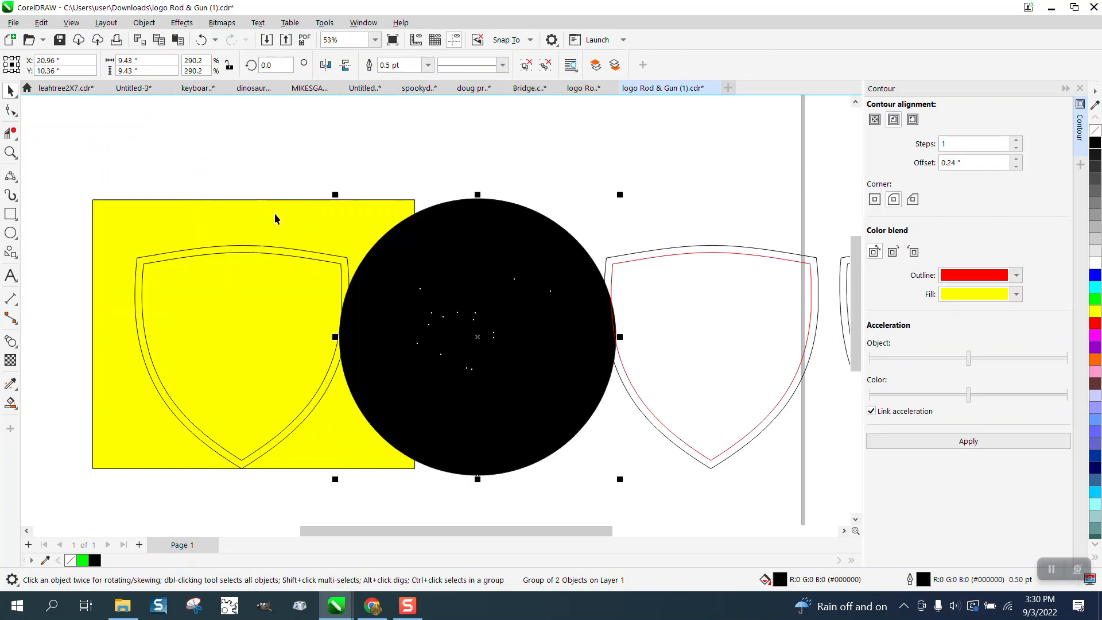
pyautogui.click(1096, 131)
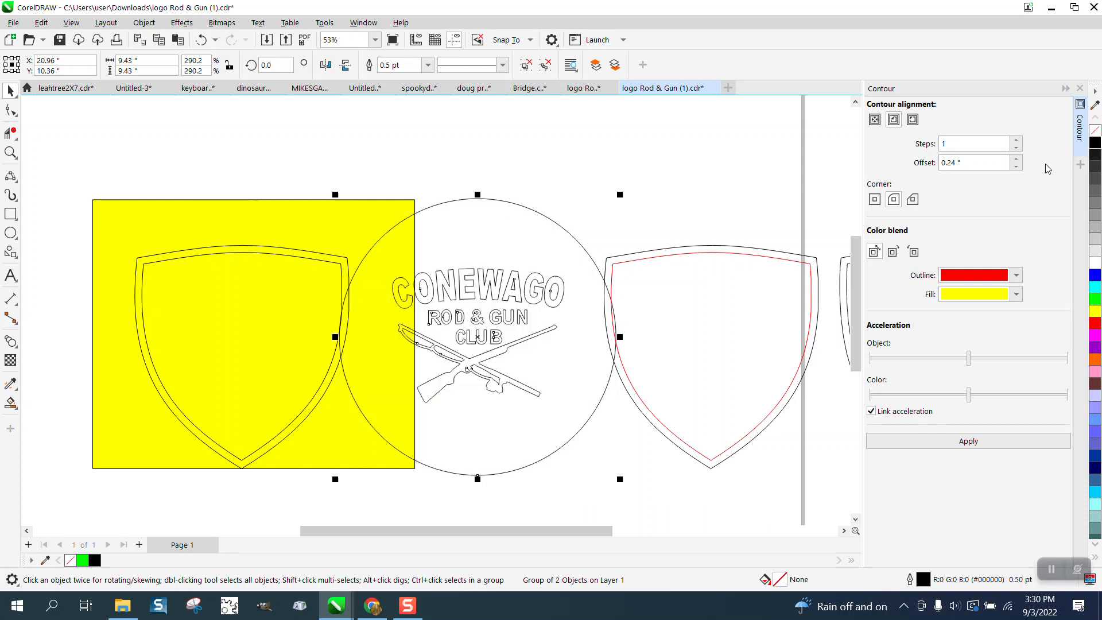
pyautogui.press('Left')
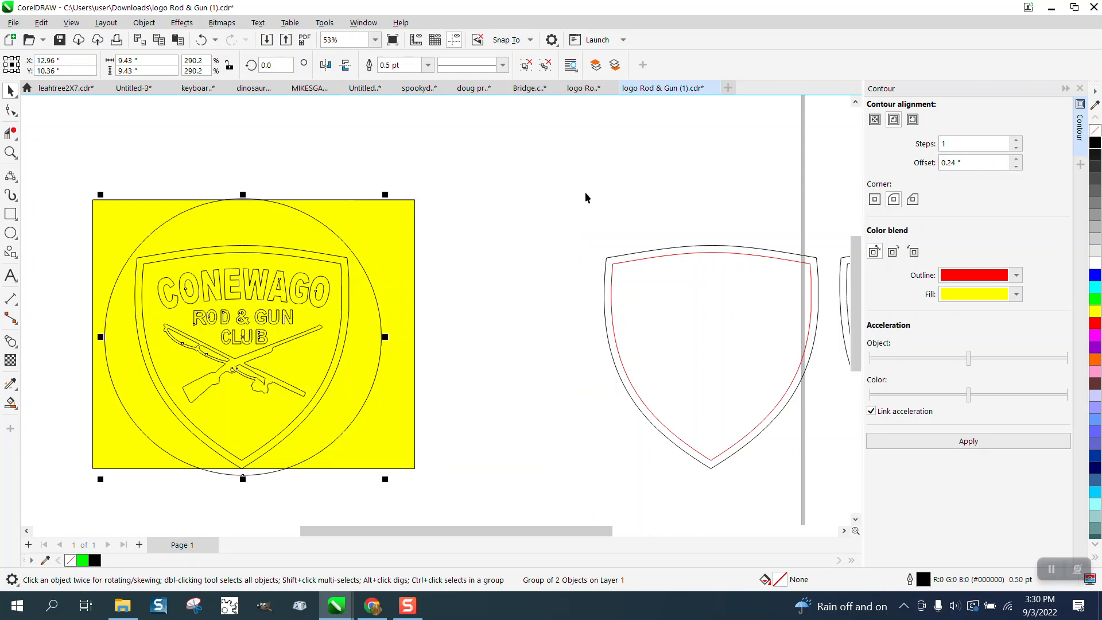
# - Smart Fill the circle area outside the shield border and the area inside the shield with black and no outline
pyautogui.click(414, 221)
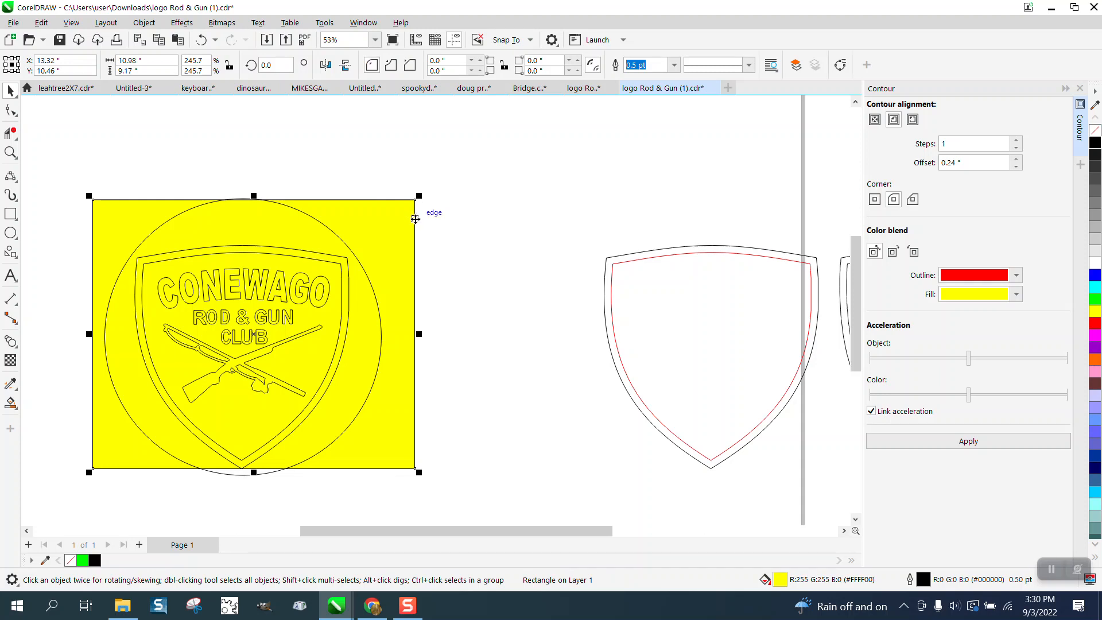
pyautogui.click(10, 152)
pyautogui.moveTo(81, 191); pyautogui.dragTo(511, 469)
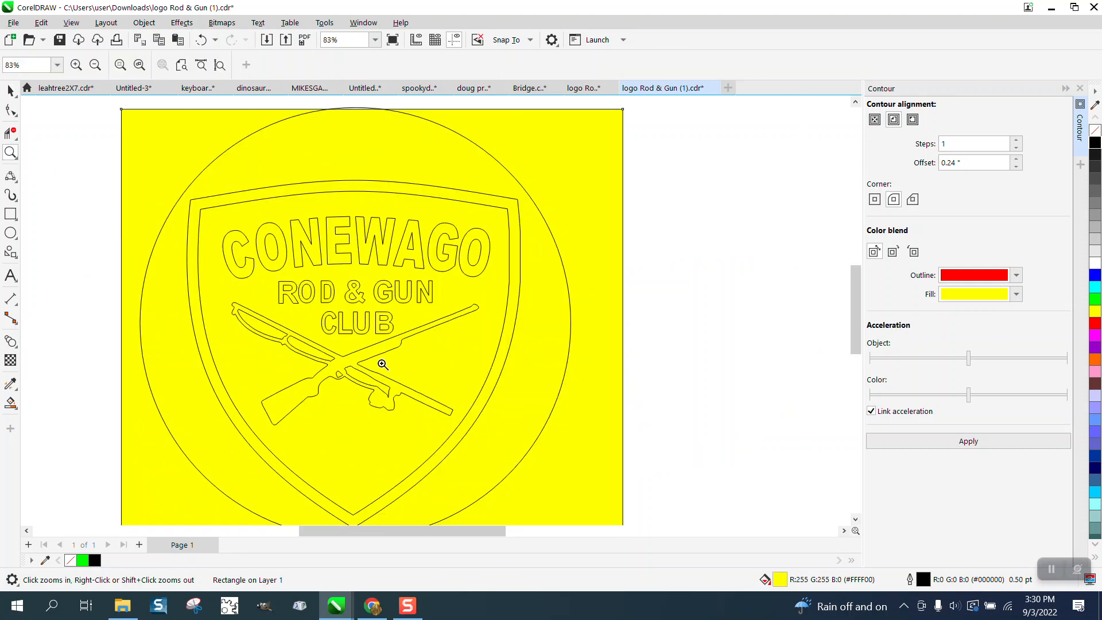
pyautogui.click(10, 402)
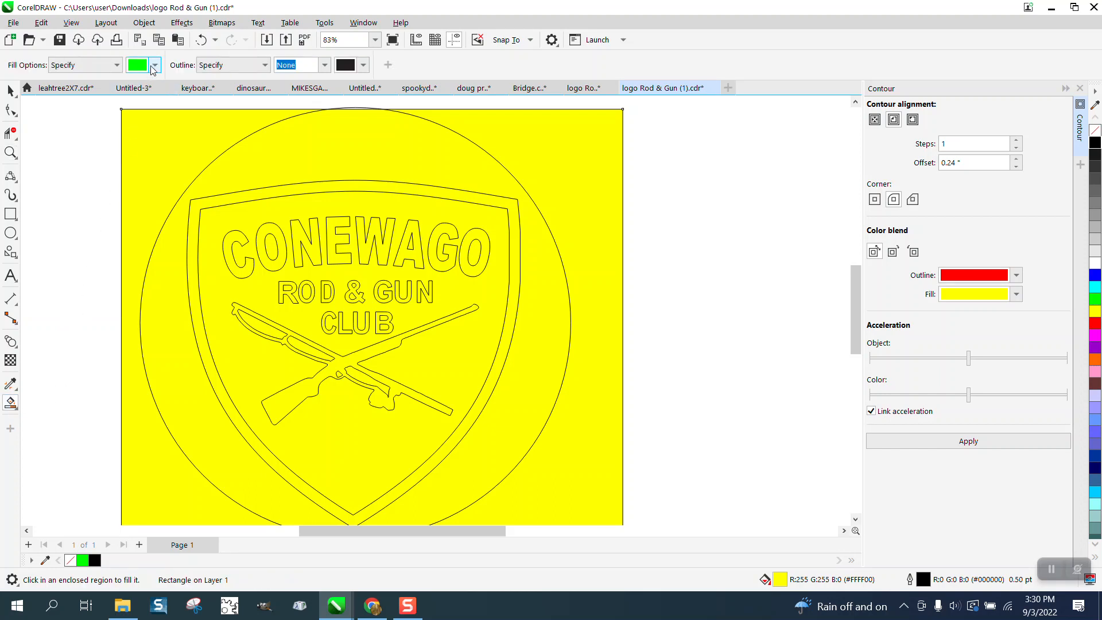
pyautogui.click(155, 65)
pyautogui.click(230, 150)
pyautogui.click(375, 149)
pyautogui.click(253, 285)
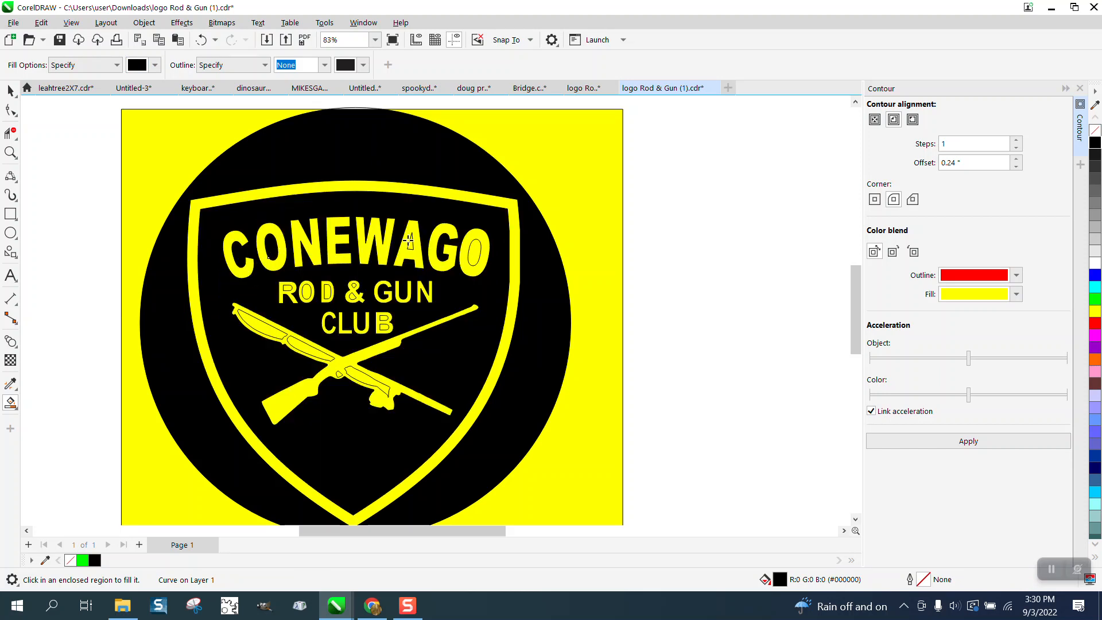
# - Smart Fill the enclosed centers of the letters in CONEWAGO, ROD & GUN and CLUB with black
pyautogui.click(474, 253)
pyautogui.click(14, 157)
pyautogui.moveTo(273, 256); pyautogui.dragTo(525, 360)
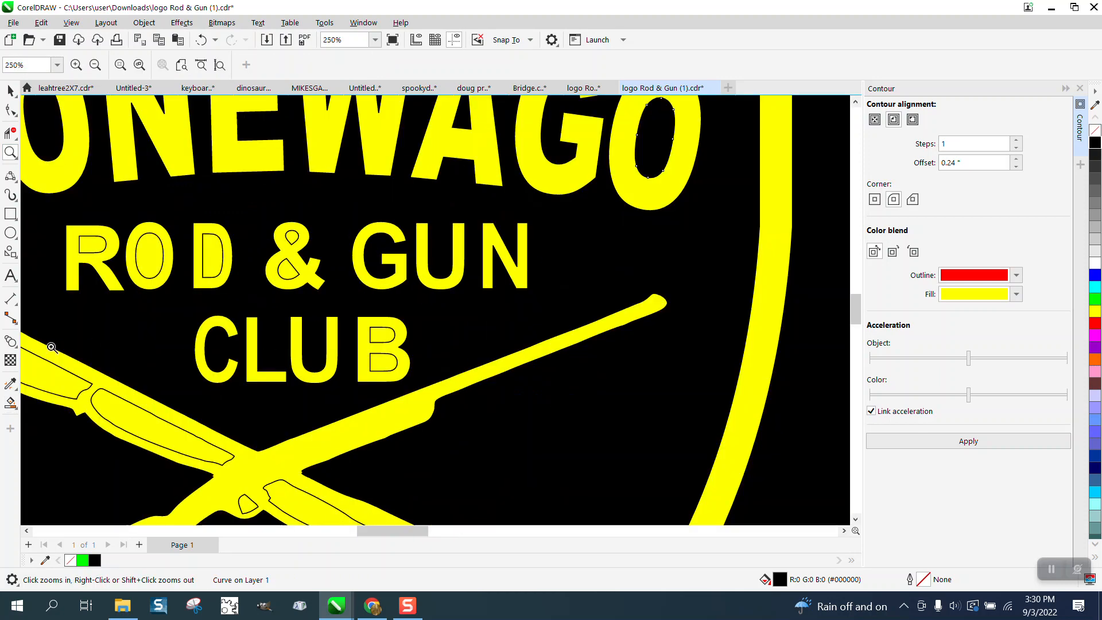
pyautogui.click(11, 402)
pyautogui.click(94, 244)
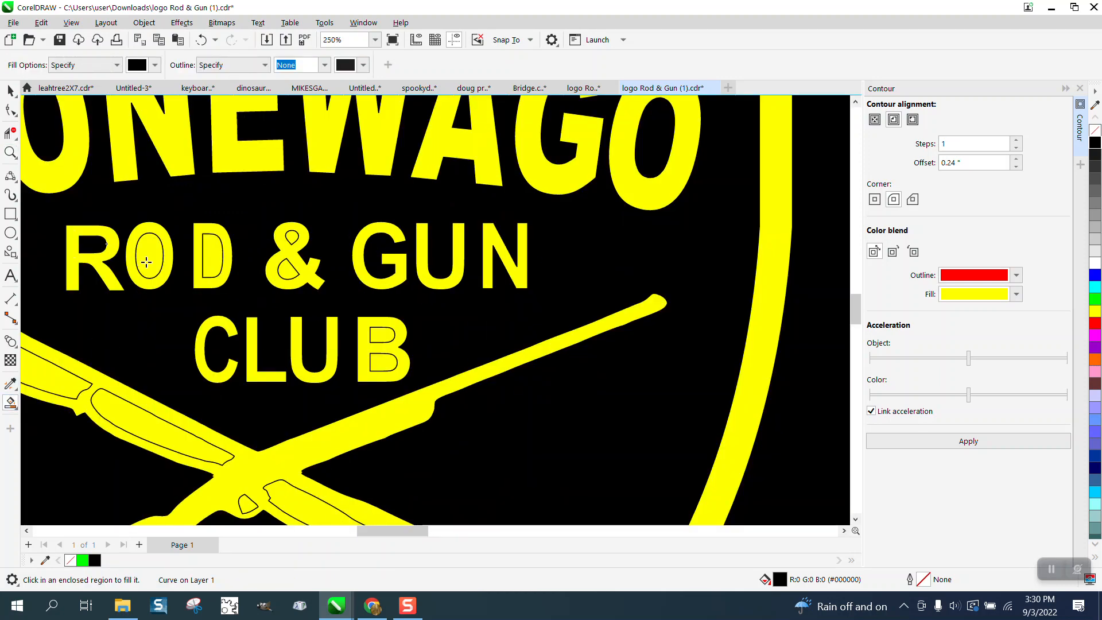
pyautogui.click(149, 255)
pyautogui.click(213, 255)
pyautogui.click(290, 239)
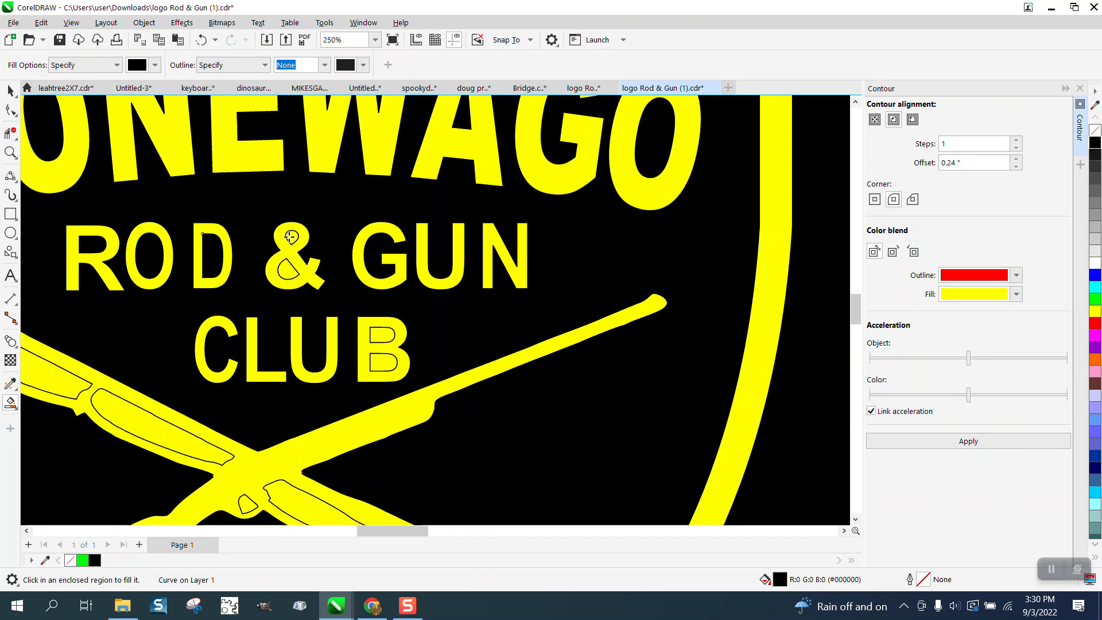
pyautogui.click(287, 265)
pyautogui.click(383, 336)
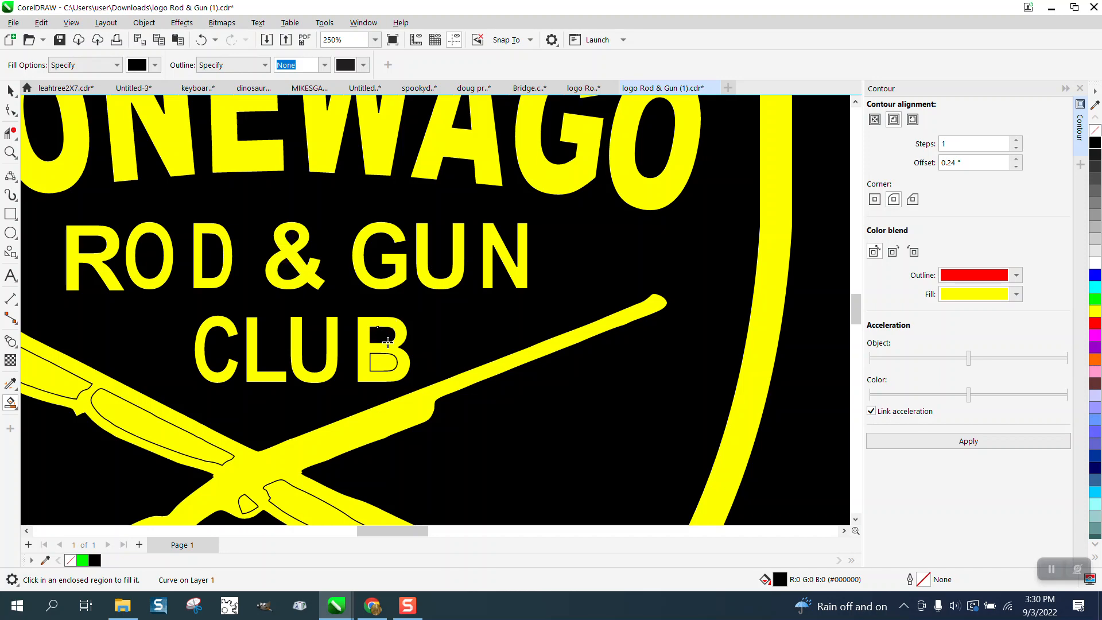
pyautogui.click(389, 363)
# - Smart Fill the enclosed gaps between the crossed fishing rod and rifle with black
pyautogui.click(147, 424)
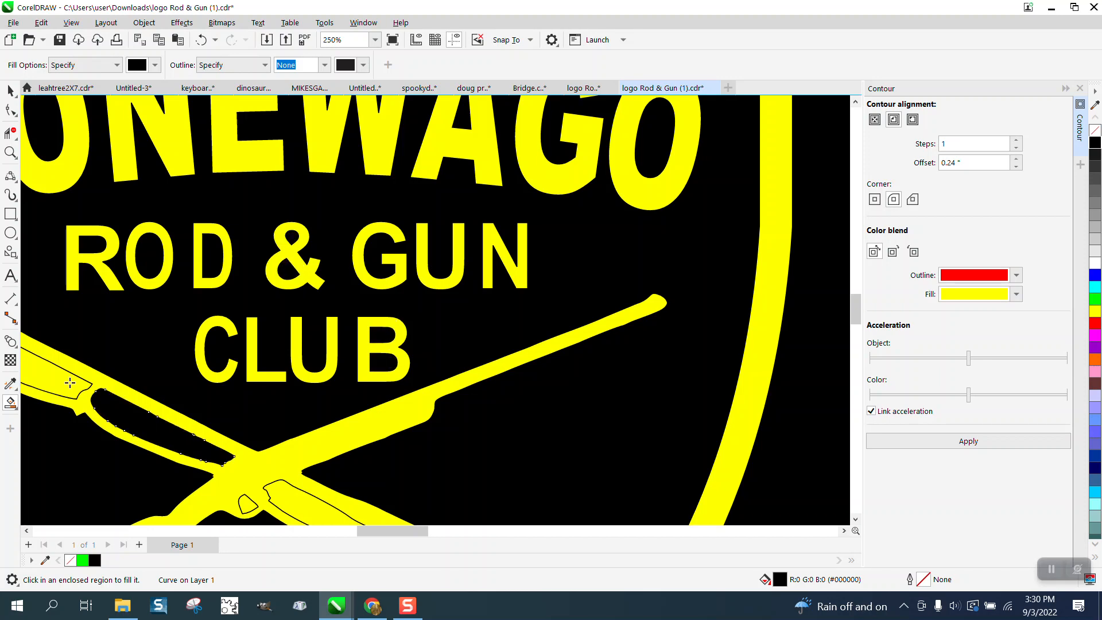
pyautogui.scroll(-2, 128, 312)
pyautogui.click(224, 430)
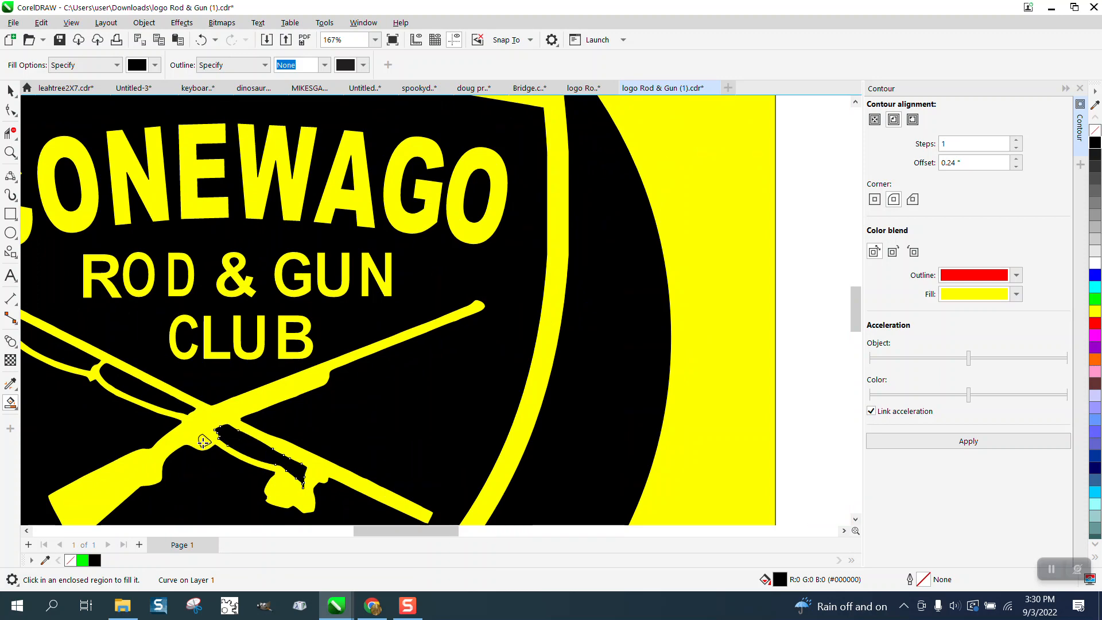
pyautogui.scroll(-4, 299, 342)
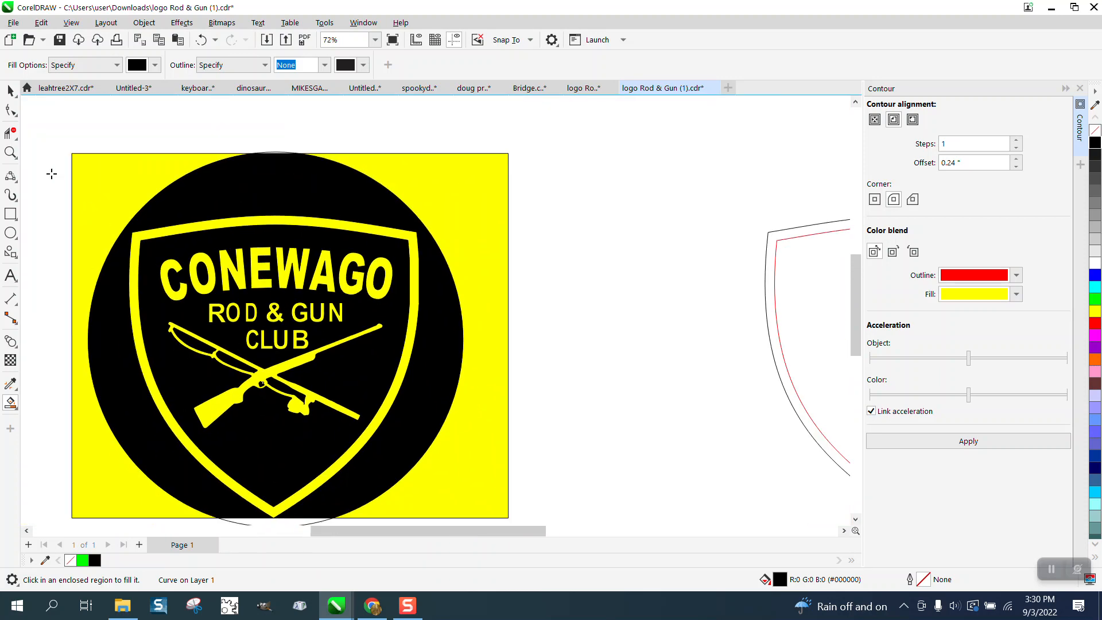
pyautogui.click(11, 91)
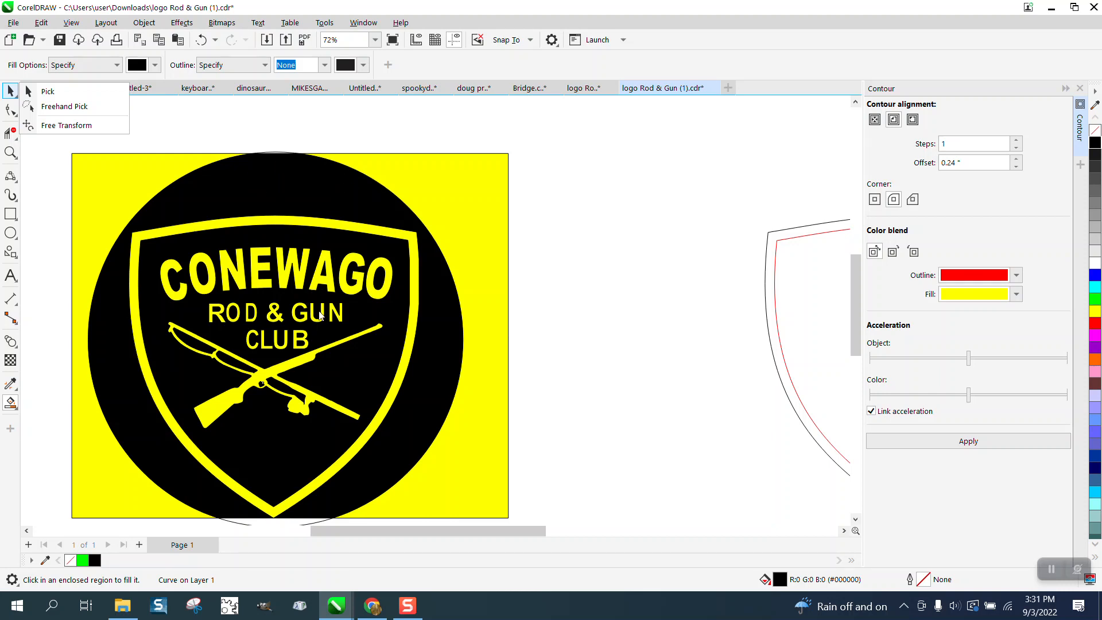
pyautogui.click(478, 209)
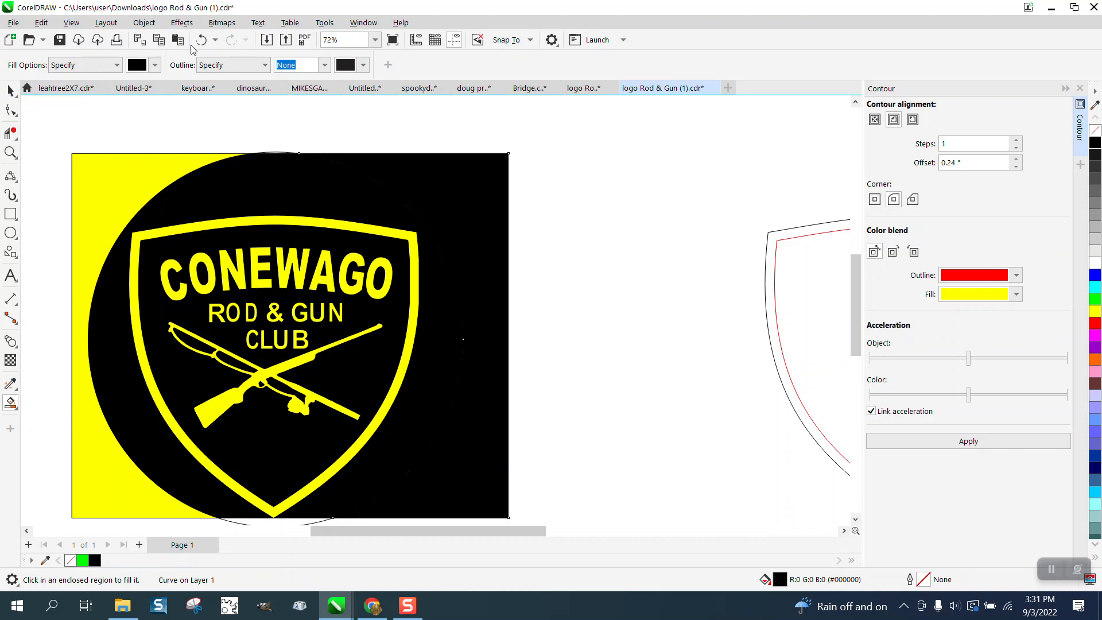
pyautogui.click(201, 39)
# - Change the yellow background rectangle's fill to golden brown (#CC9933)
pyautogui.click(10, 91)
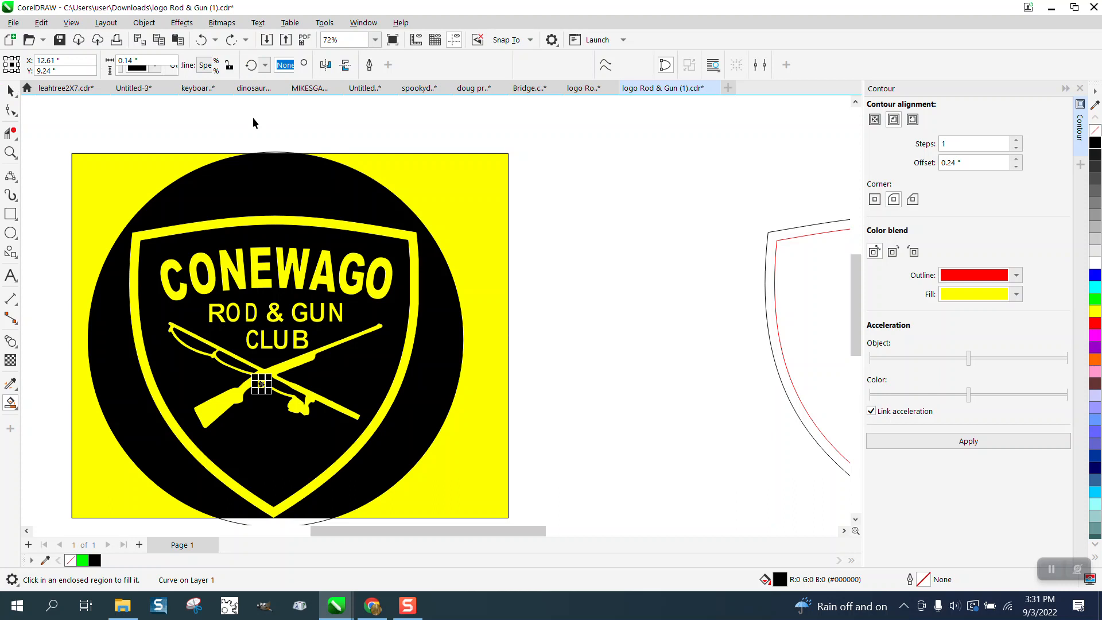
pyautogui.click(451, 176)
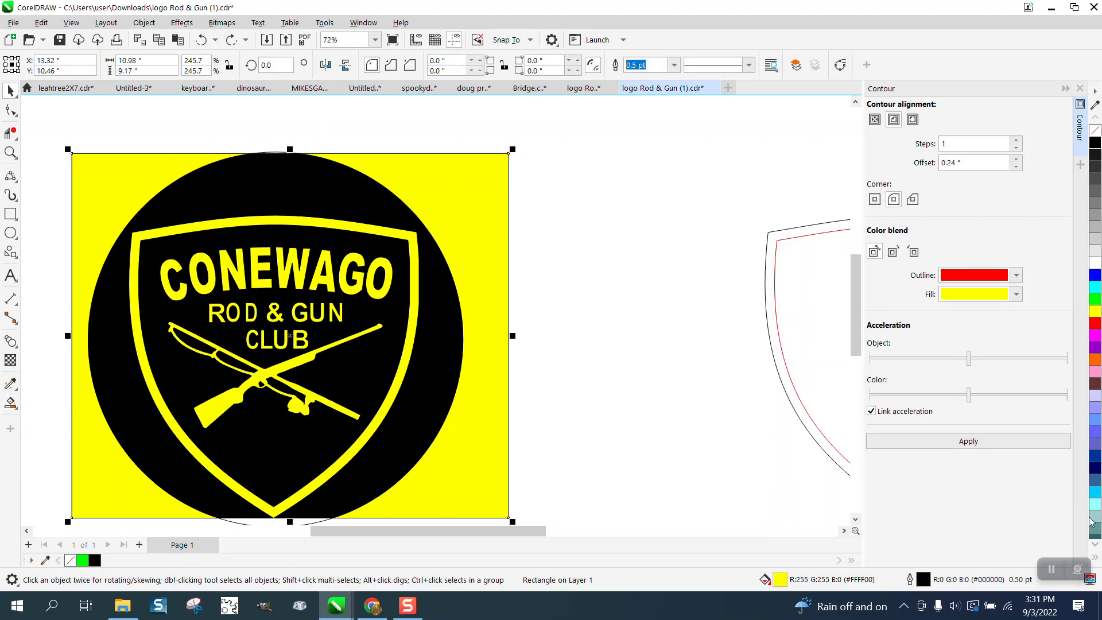
pyautogui.click(1098, 545)
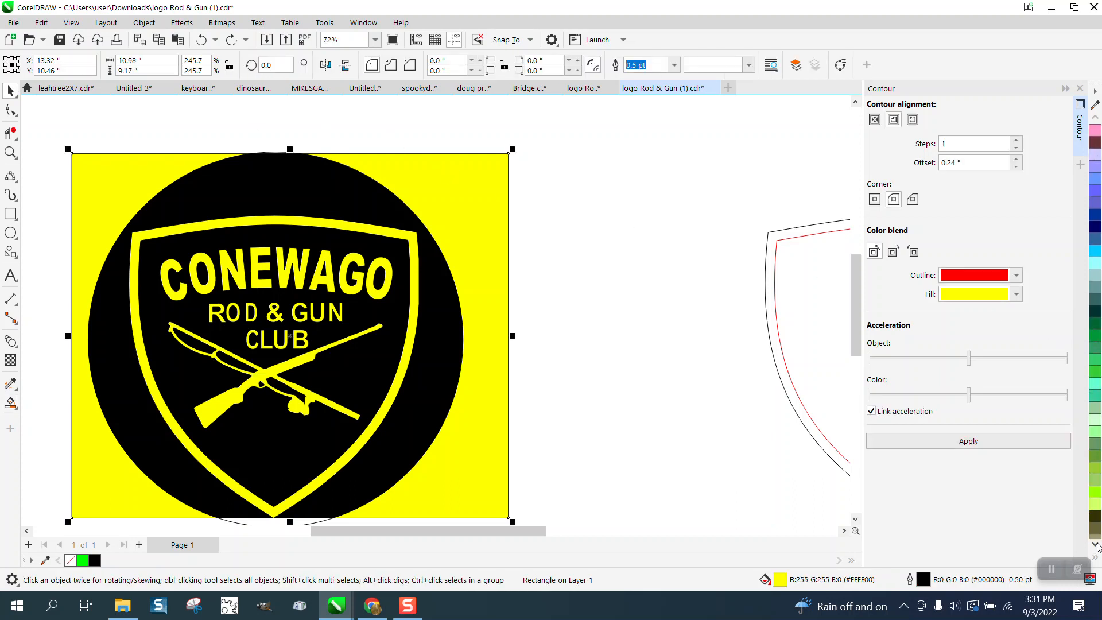
pyautogui.click(1098, 544)
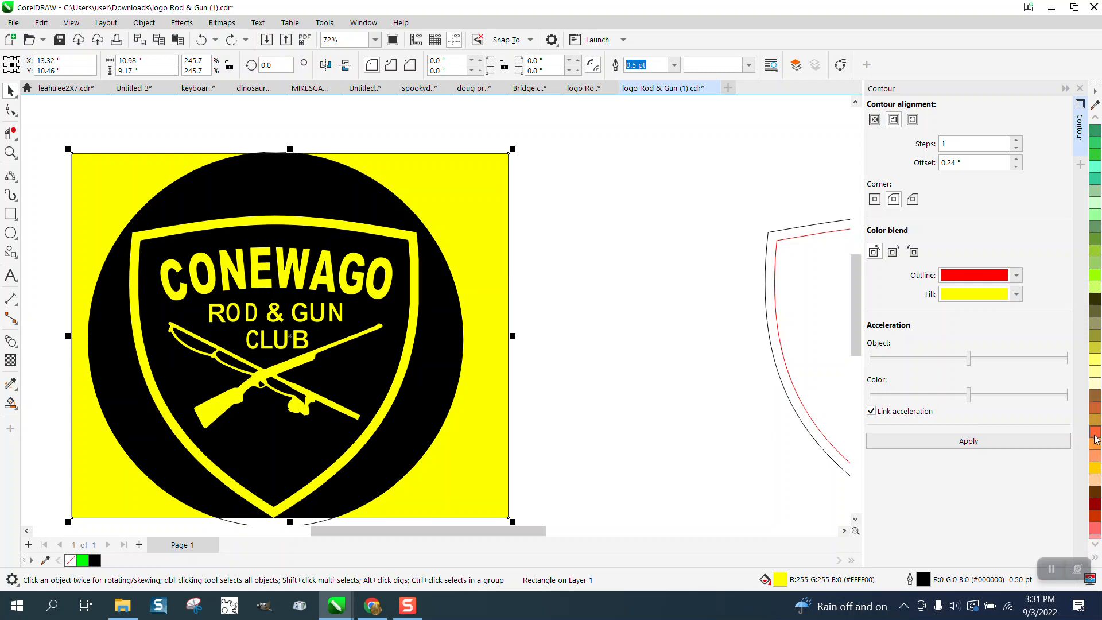
pyautogui.click(1096, 421)
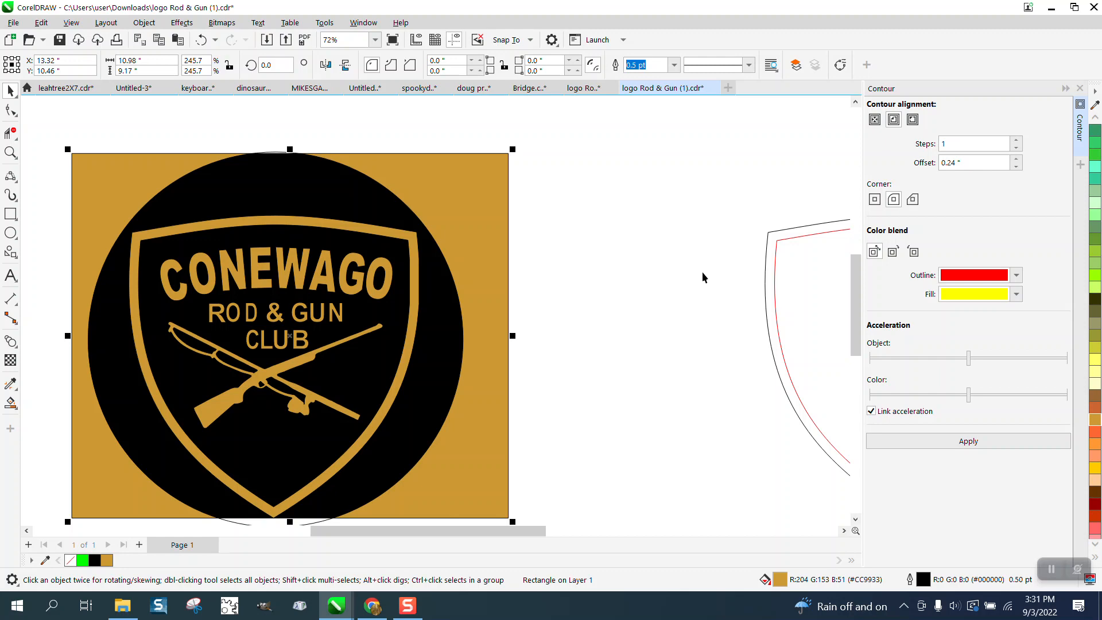
# - Undo the rectangle's recoloring and all the black Smart Fills, back to the outlined logo on the yellow rectangle
pyautogui.click(202, 42)
pyautogui.click(201, 41)
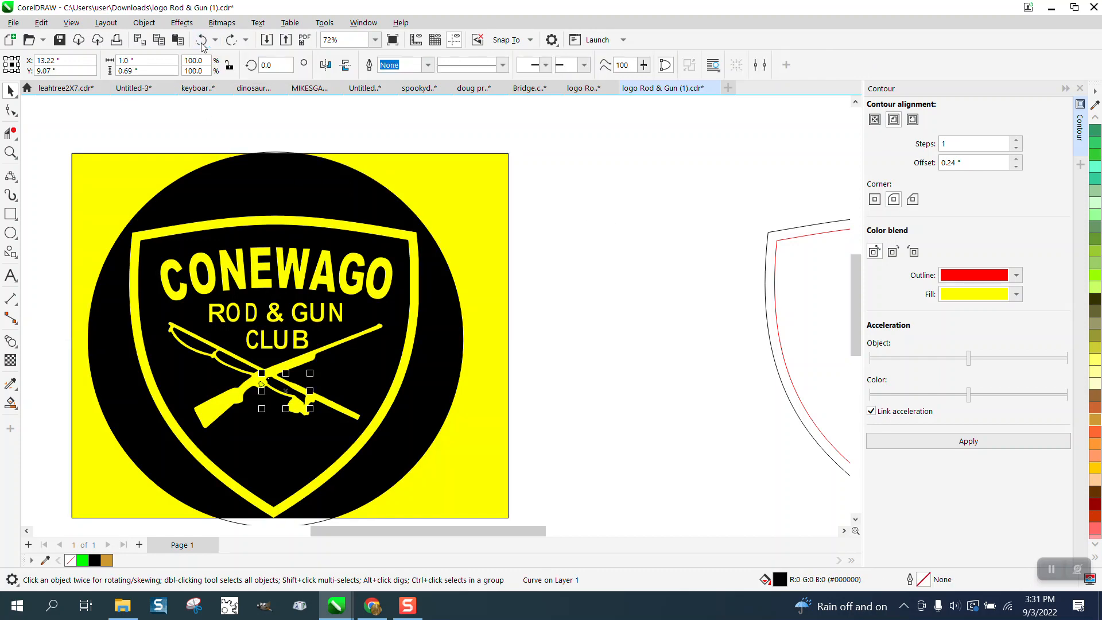
pyautogui.click(202, 42)
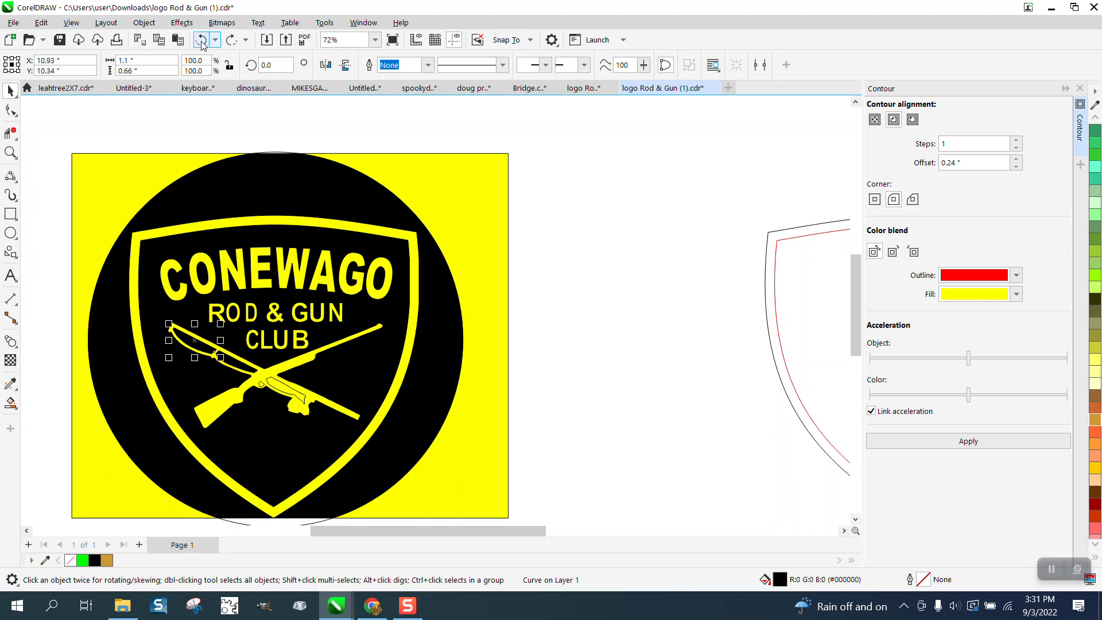
pyautogui.click(201, 42)
pyautogui.click(201, 41)
pyautogui.click(201, 41)
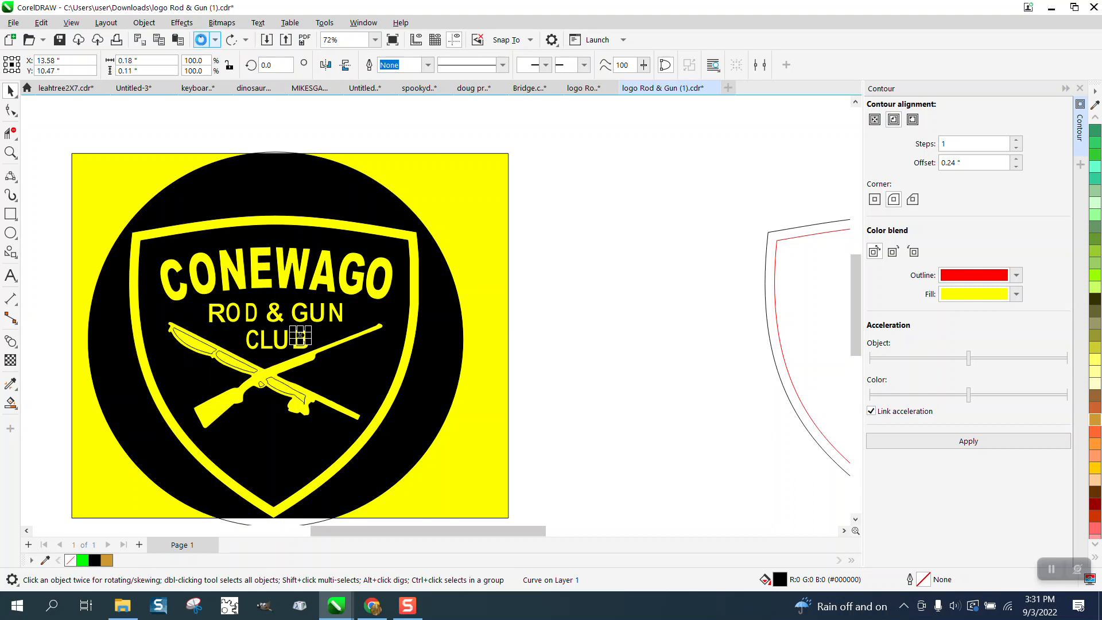
pyautogui.click(201, 42)
pyautogui.click(201, 42)
pyautogui.click(201, 41)
pyautogui.click(201, 42)
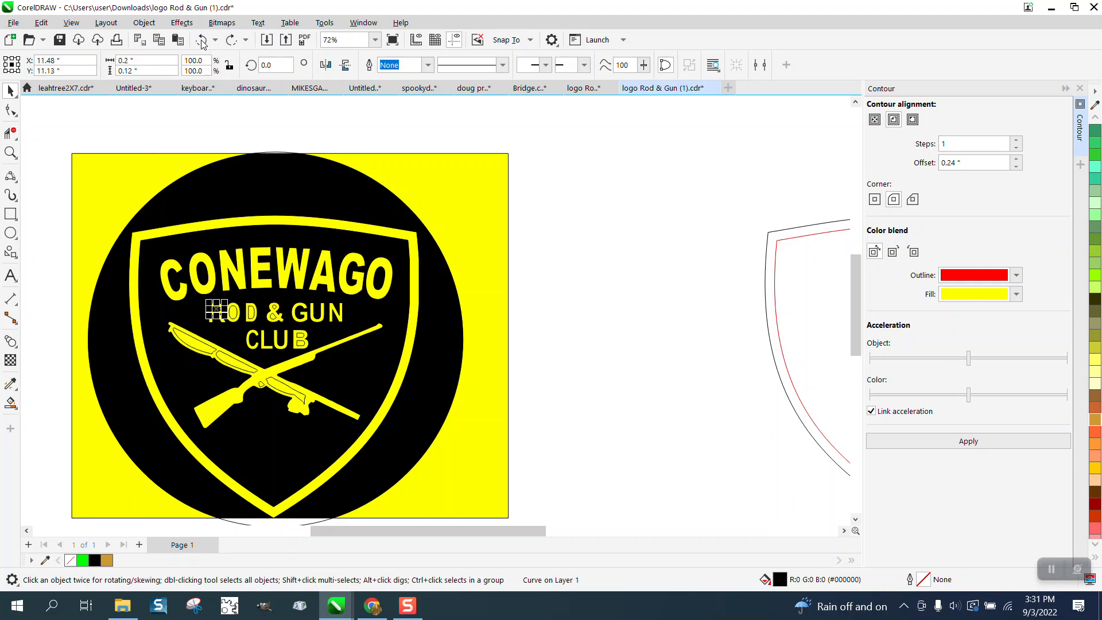
pyautogui.click(201, 41)
pyautogui.click(202, 41)
pyautogui.click(202, 41)
pyautogui.click(202, 42)
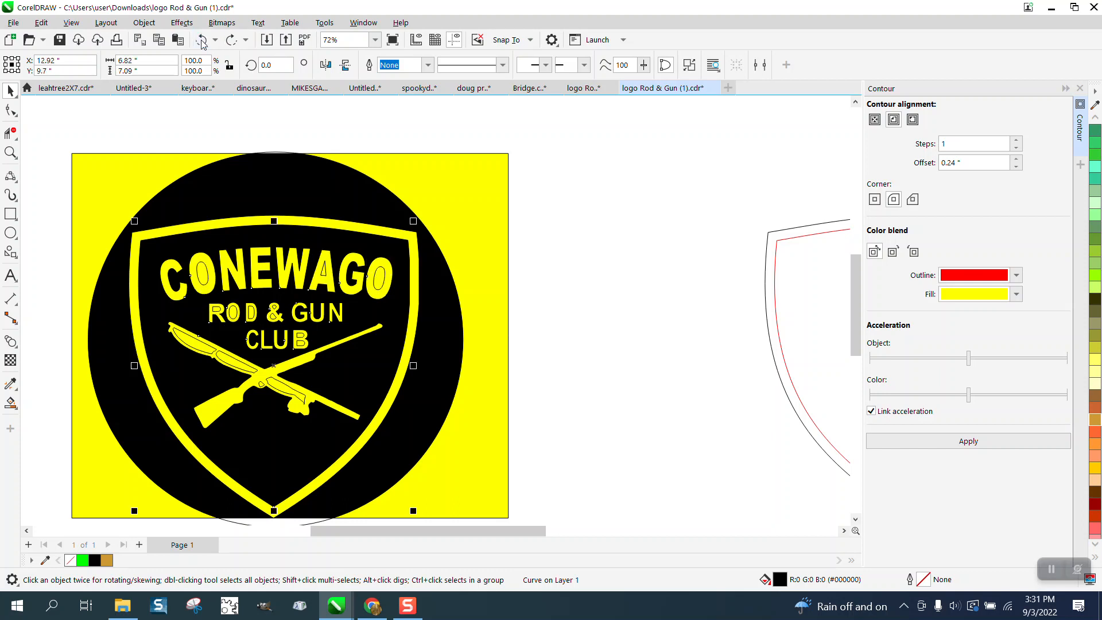
pyautogui.click(202, 42)
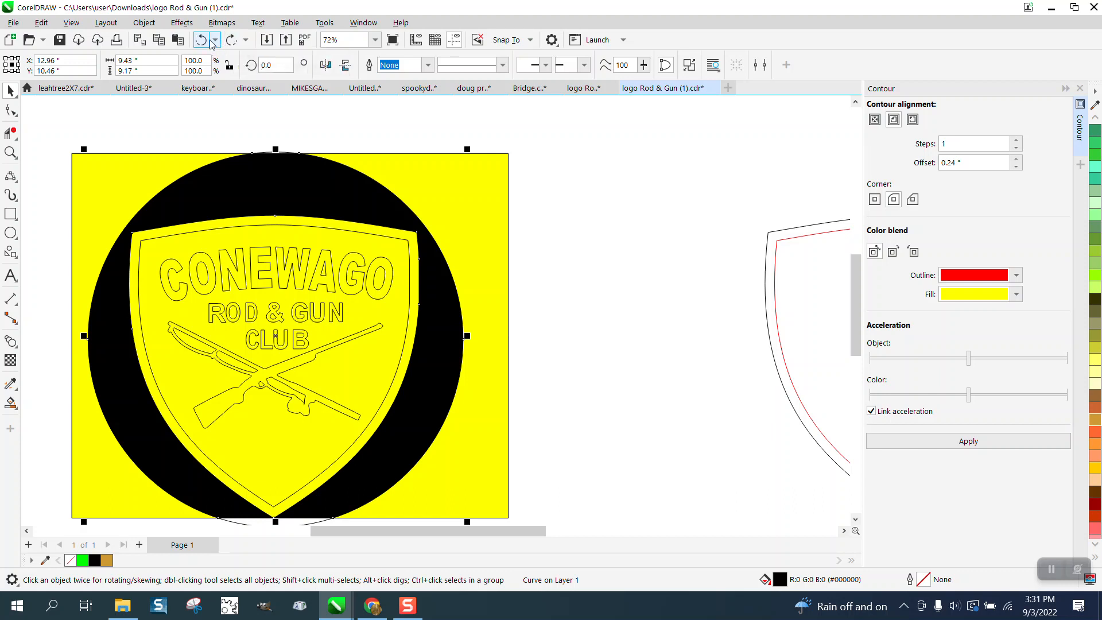
pyautogui.click(202, 42)
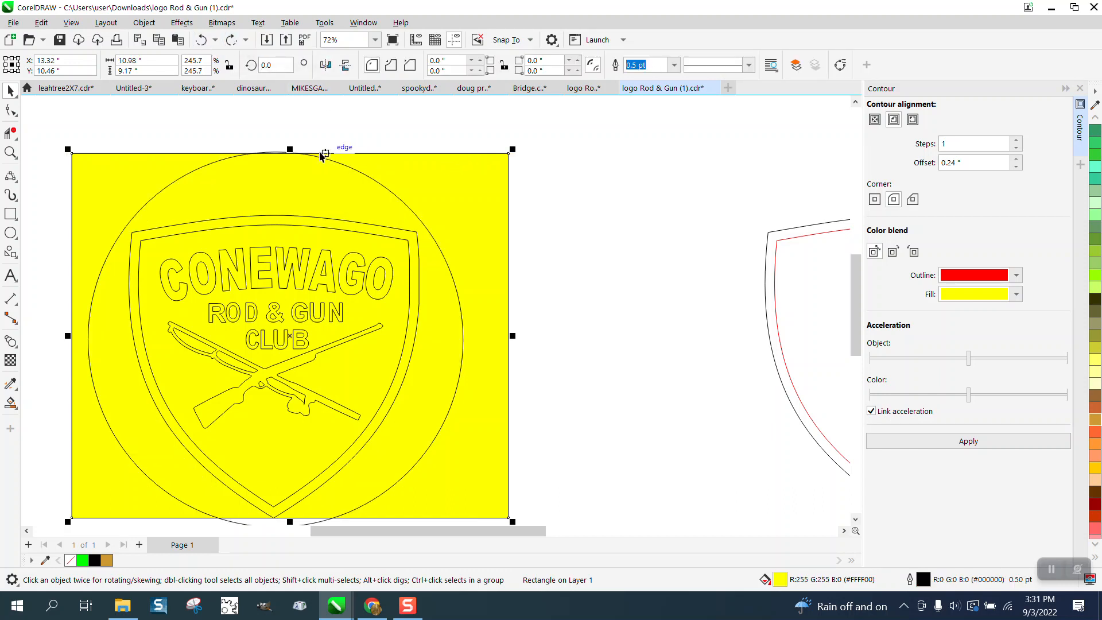
# - Move the yellow rectangle about 12.4 inches to the right, off the logo
pyautogui.scroll(-1, 321, 155)
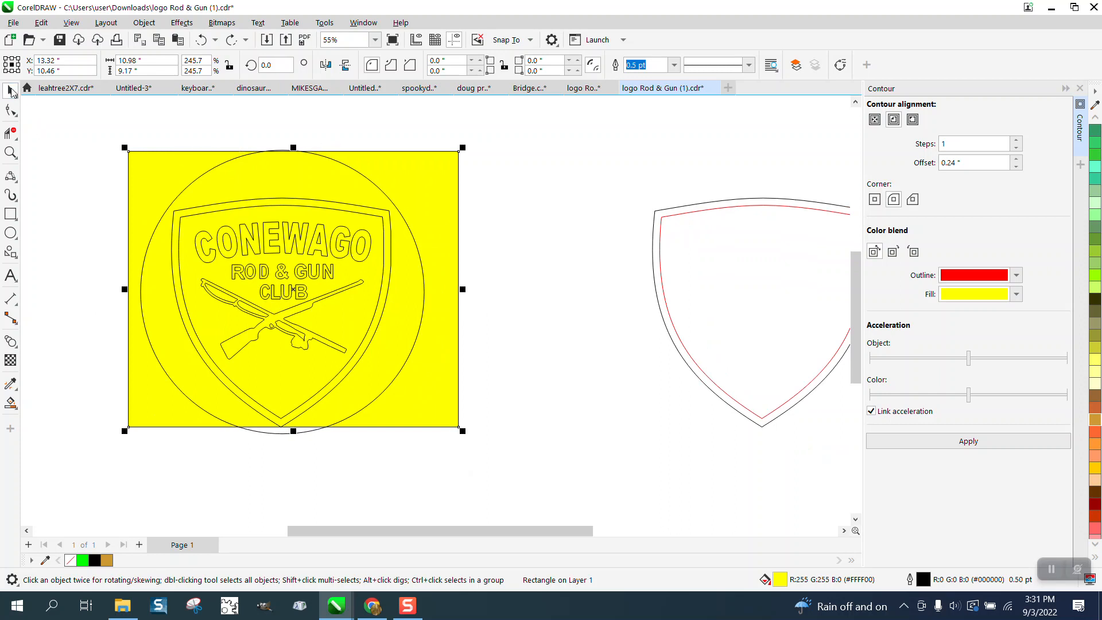
pyautogui.moveTo(429, 162); pyautogui.dragTo(803, 166)
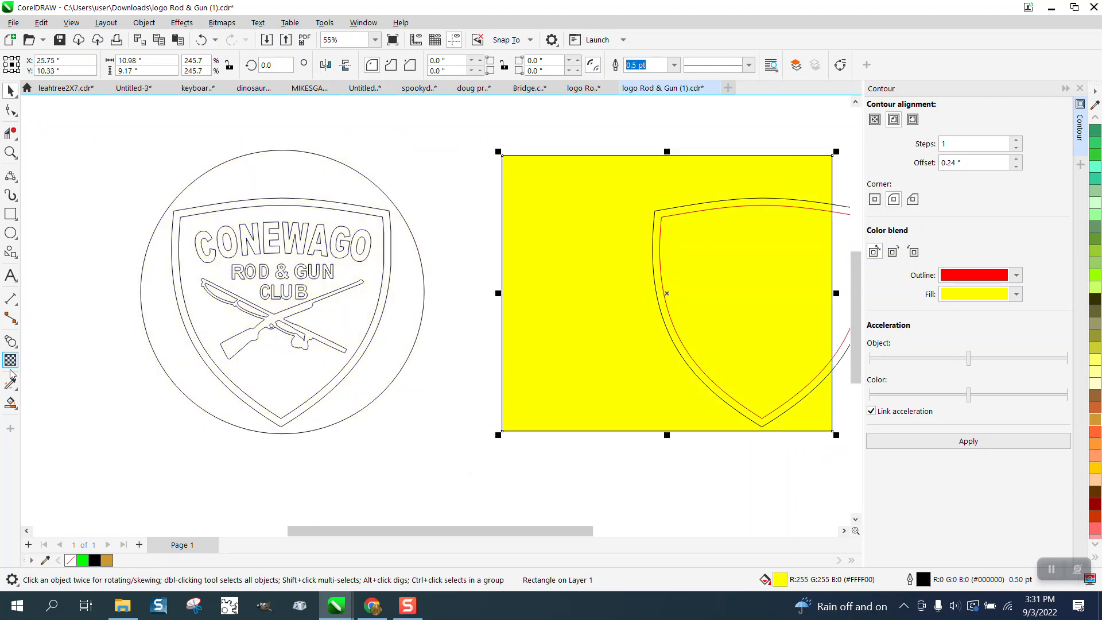
pyautogui.click(10, 403)
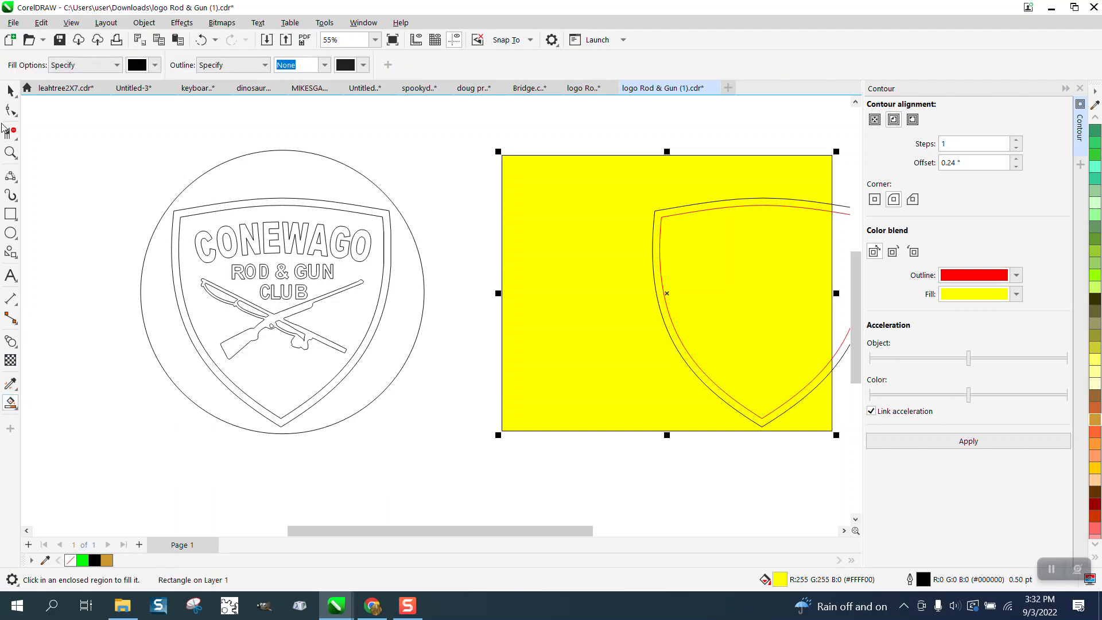
# - Fill the clean shield border on the logo with black
pyautogui.click(10, 90)
pyautogui.click(242, 204)
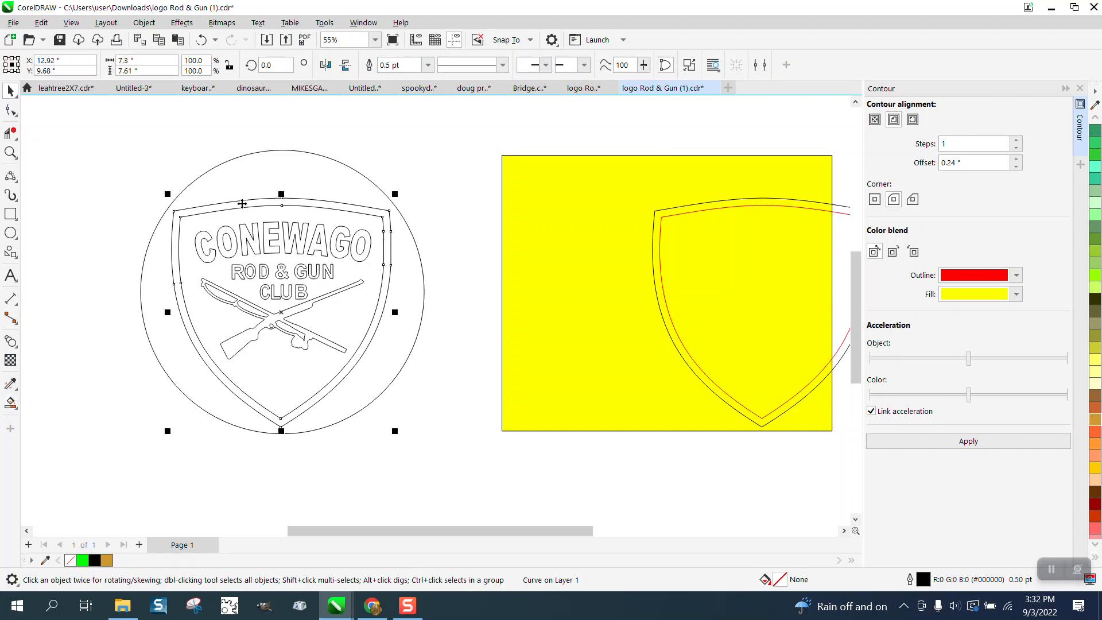
pyautogui.click(1096, 118)
pyautogui.click(1097, 119)
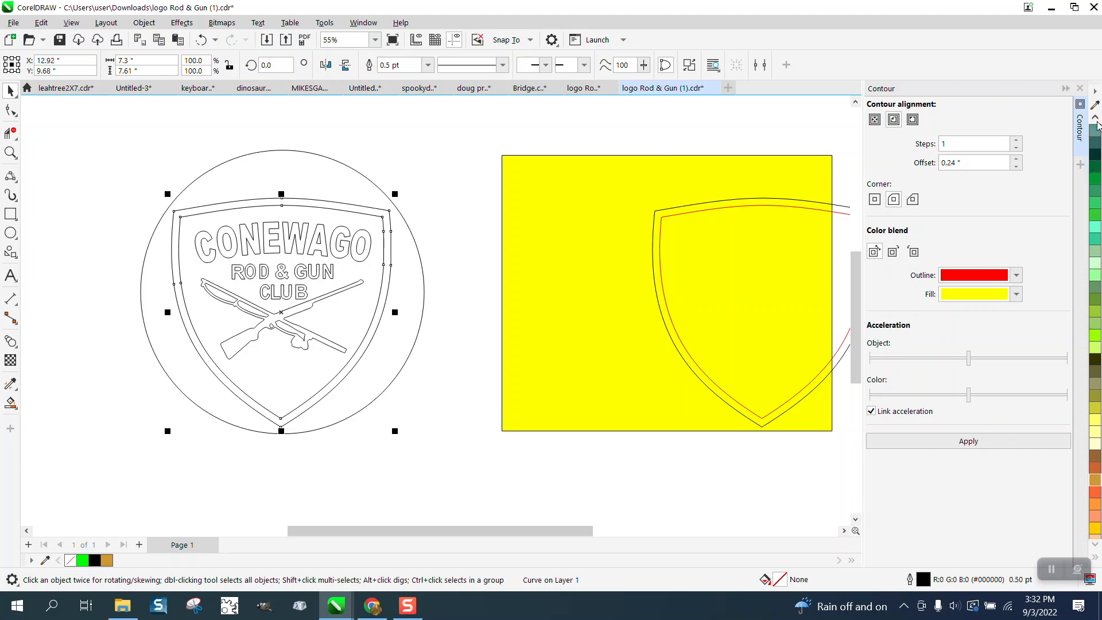
pyautogui.scroll(10, 1098, 129)
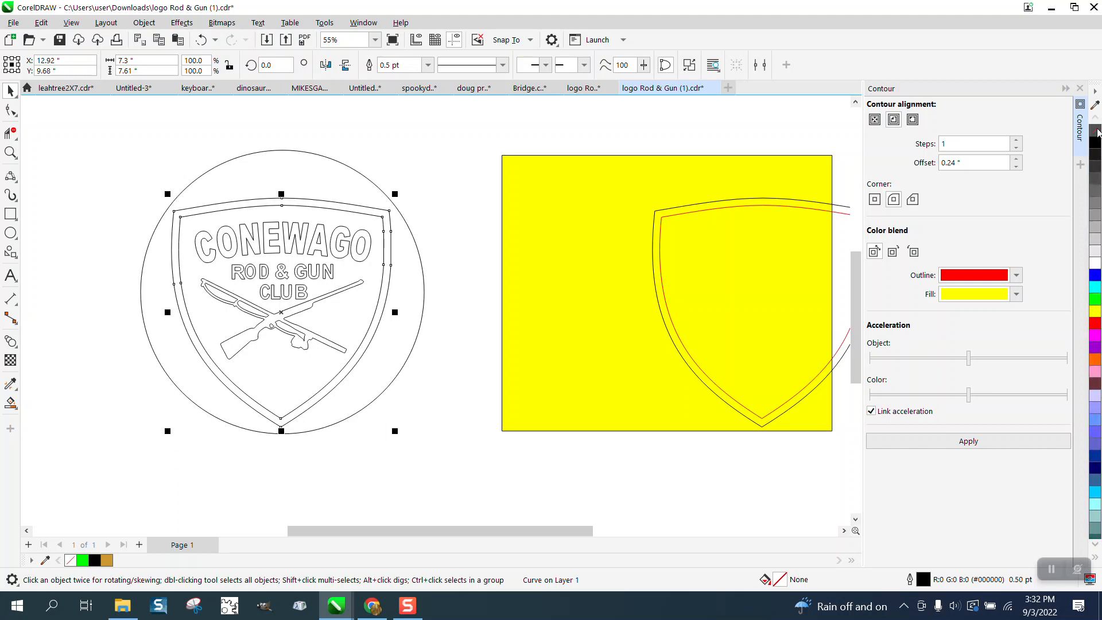
pyautogui.click(1096, 141)
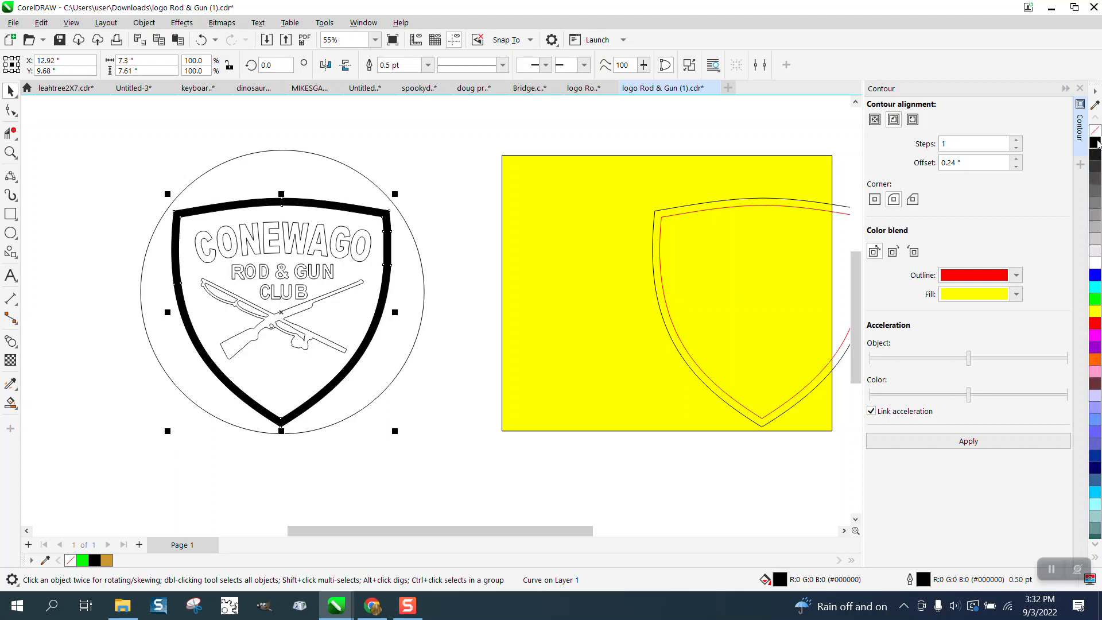
# - Move the outlined circle-and-lettering group 8 inches left and down, off the shield border, and return it to its place
pyautogui.click(361, 263)
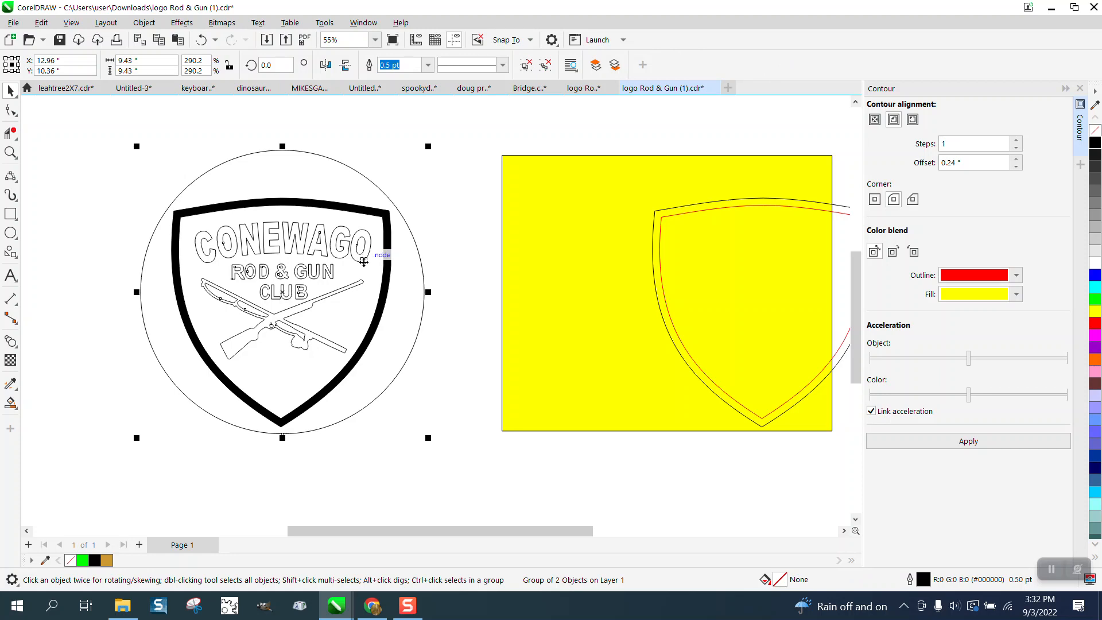
pyautogui.moveTo(460, 201); pyautogui.dragTo(160, 371)
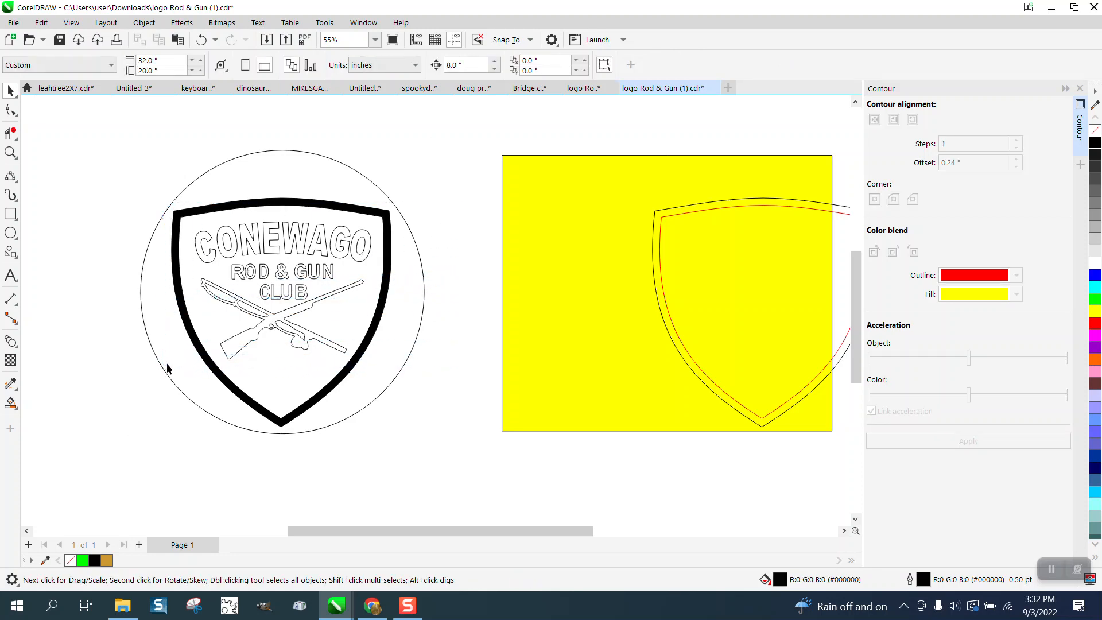
pyautogui.click(260, 273)
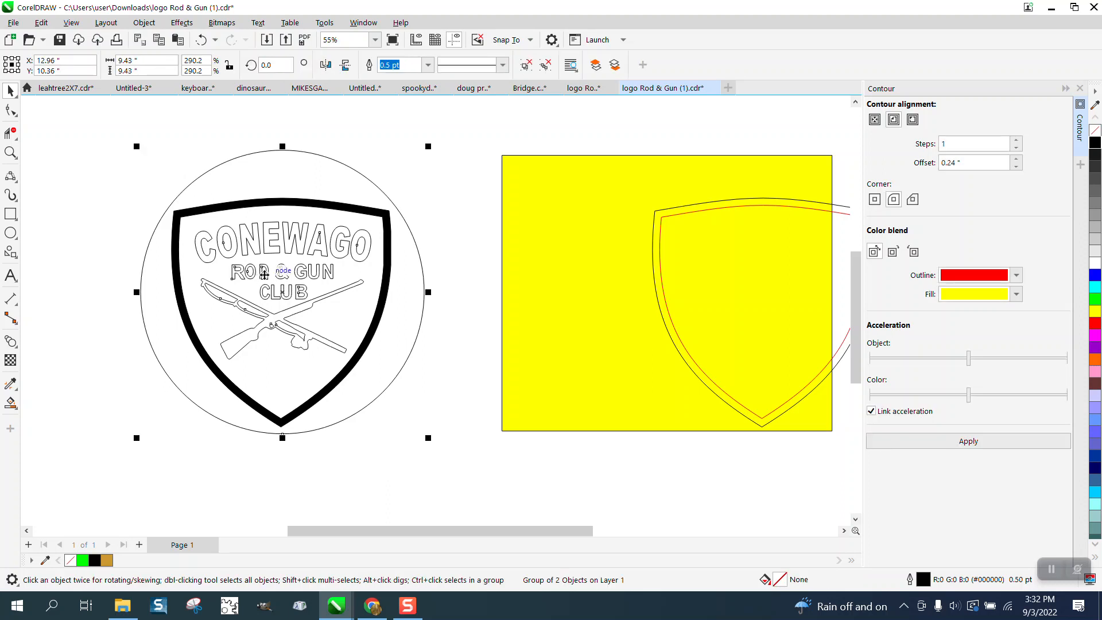
pyautogui.press('Left')
pyautogui.press('Down')
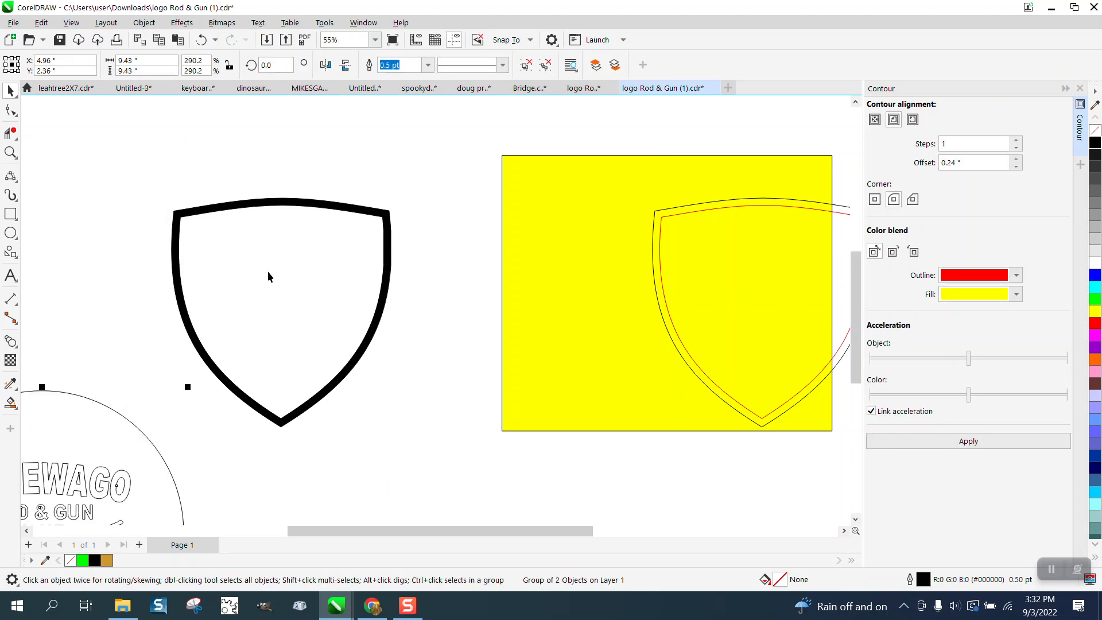
pyautogui.press('Up')
pyautogui.press('Right')
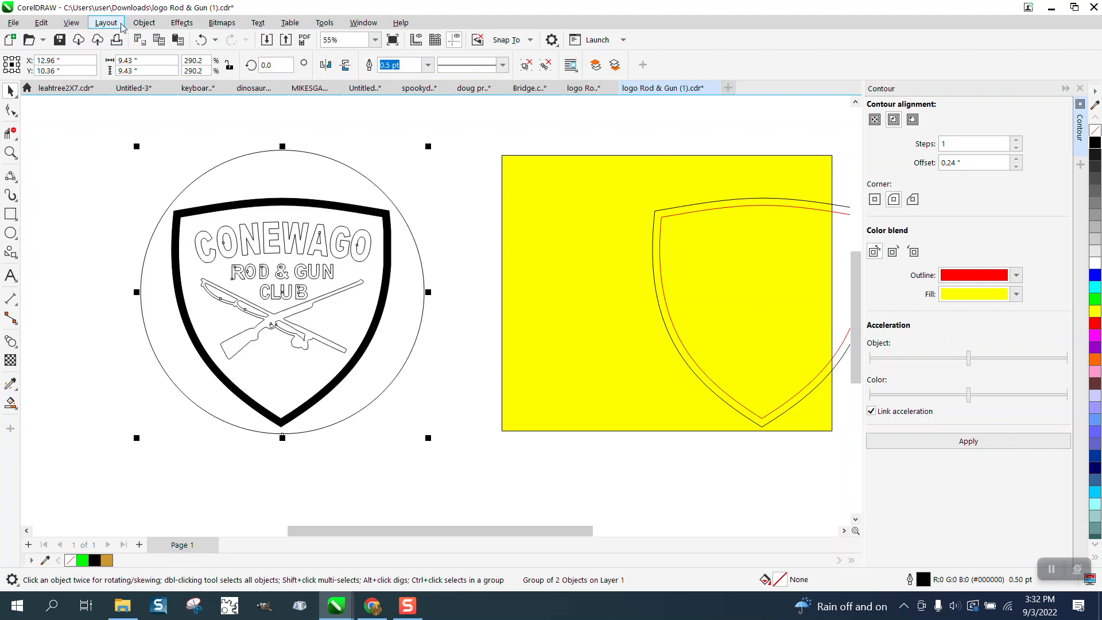
# - Ungroup the logo group once to separate the outer circle from the lettering and crossed rod and rifle
pyautogui.click(143, 23)
pyautogui.moveTo(288, 249)
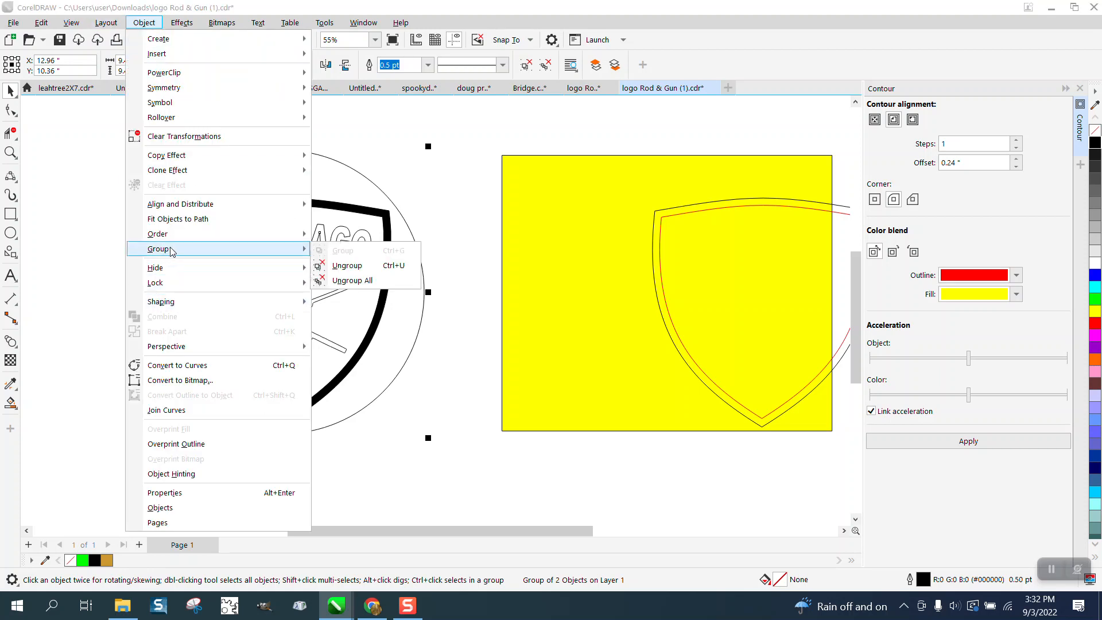
pyautogui.click(342, 267)
pyautogui.click(460, 234)
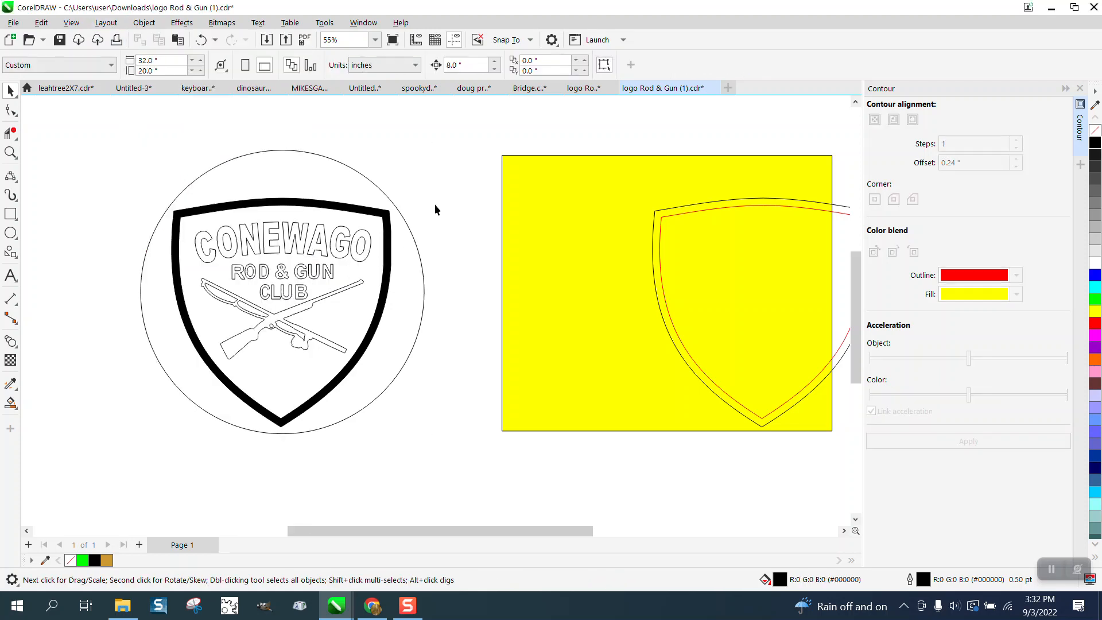
# - Try a black fill on the whole group of lettering and crossed rod and rifle, and undo it
pyautogui.moveTo(435, 211); pyautogui.dragTo(148, 388)
pyautogui.click(1095, 143)
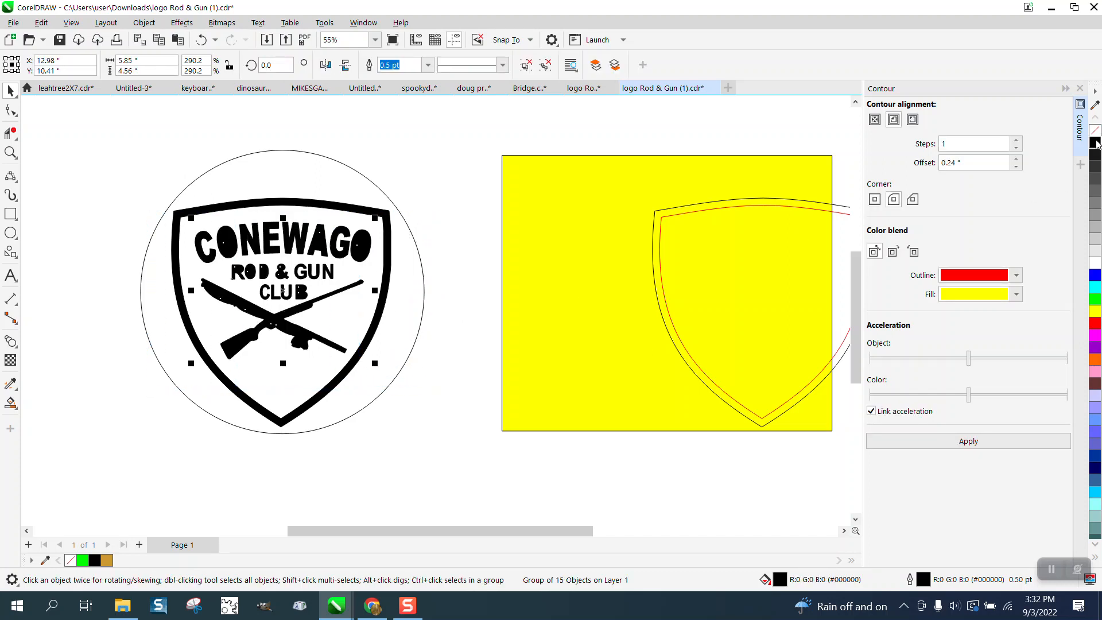
pyautogui.click(201, 39)
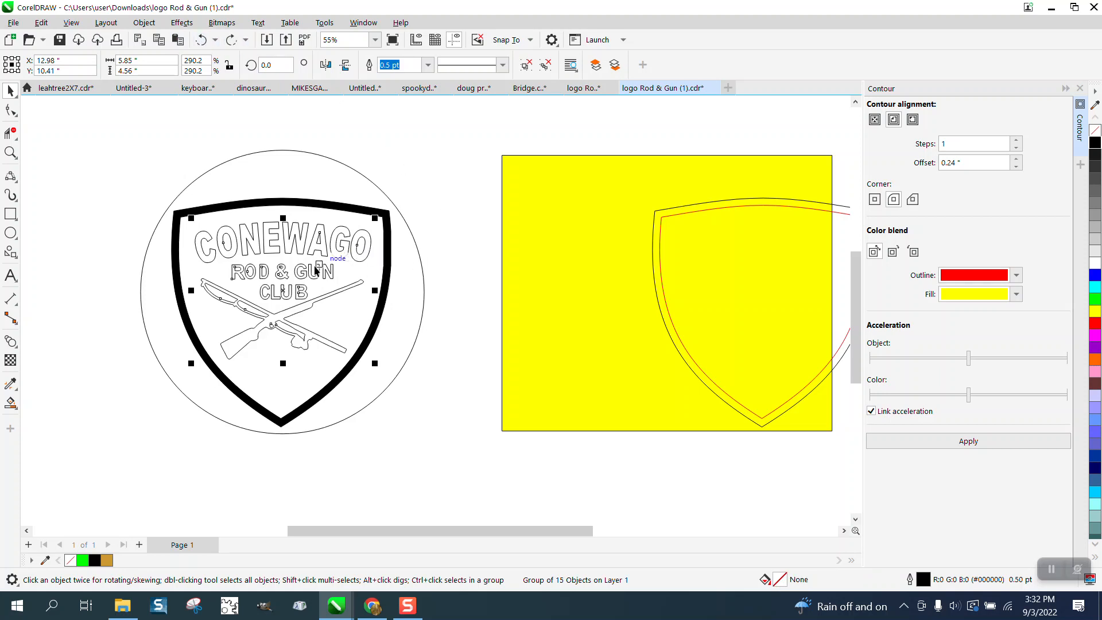
# - Smart Fill each letter of CONEWAGO with black and no outline, leaving the counters of the O, A and other letters open
pyautogui.click(10, 152)
pyautogui.click(320, 306)
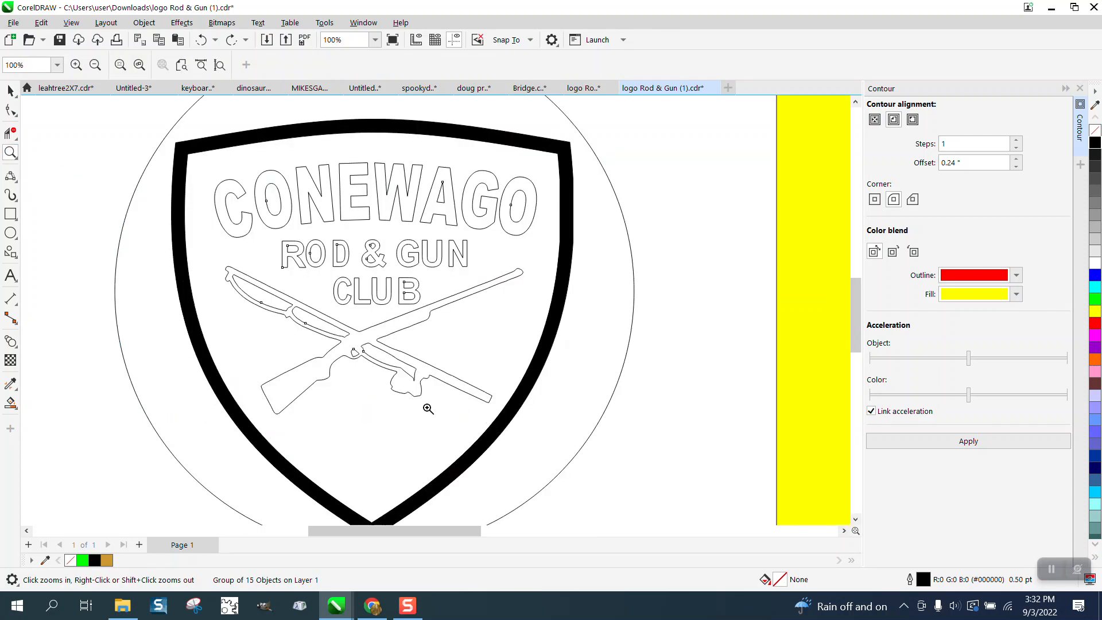
pyautogui.click(11, 402)
pyautogui.click(238, 236)
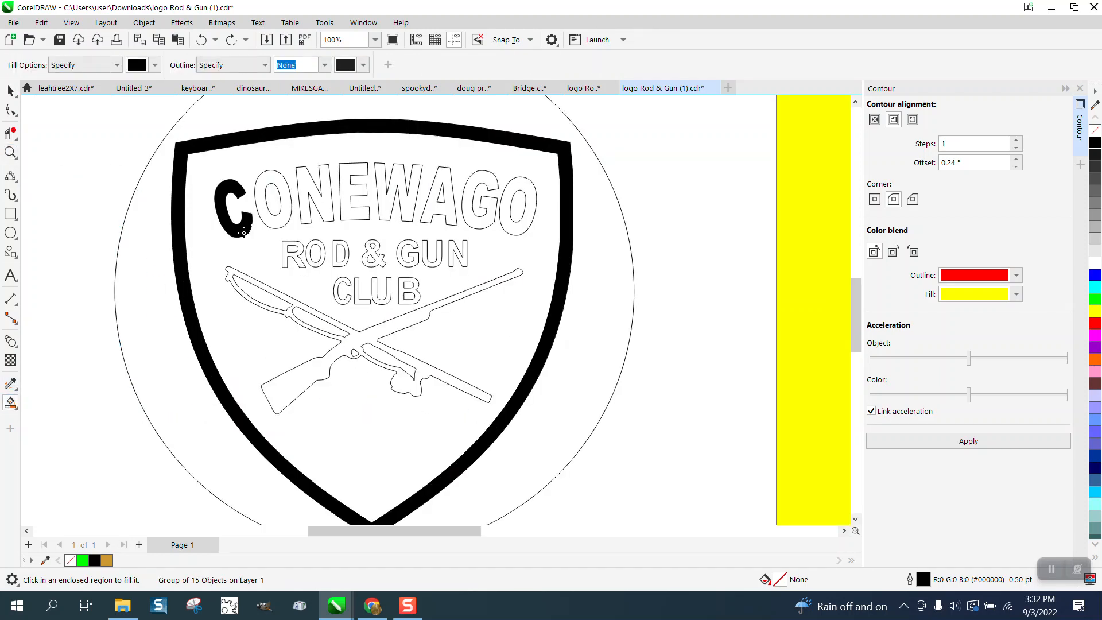
pyautogui.click(262, 217)
pyautogui.click(316, 197)
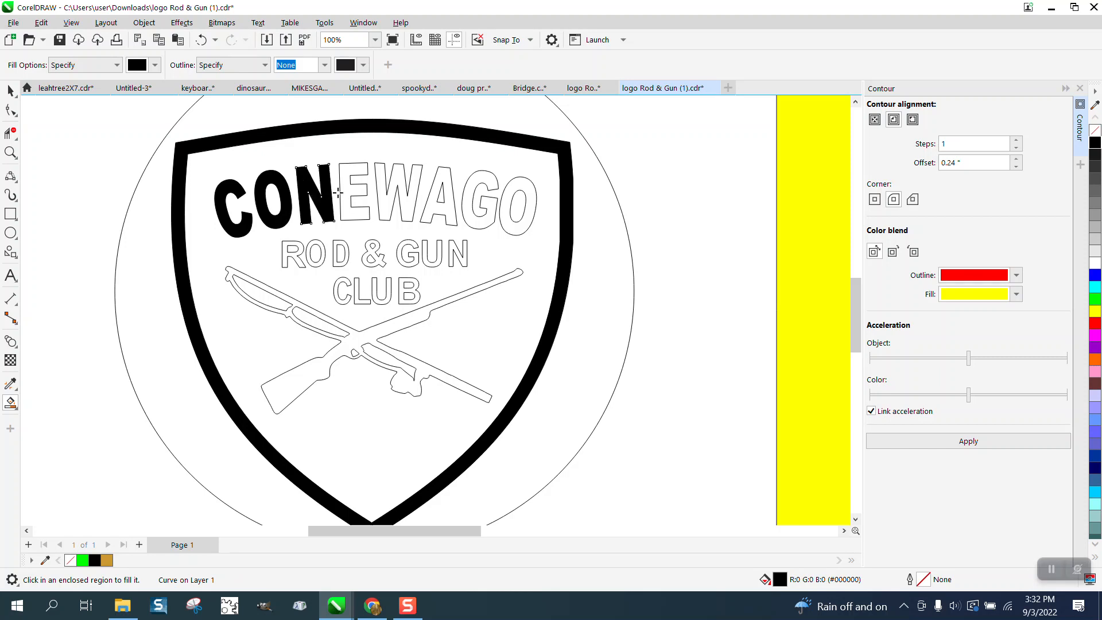
pyautogui.click(355, 191)
pyautogui.click(394, 188)
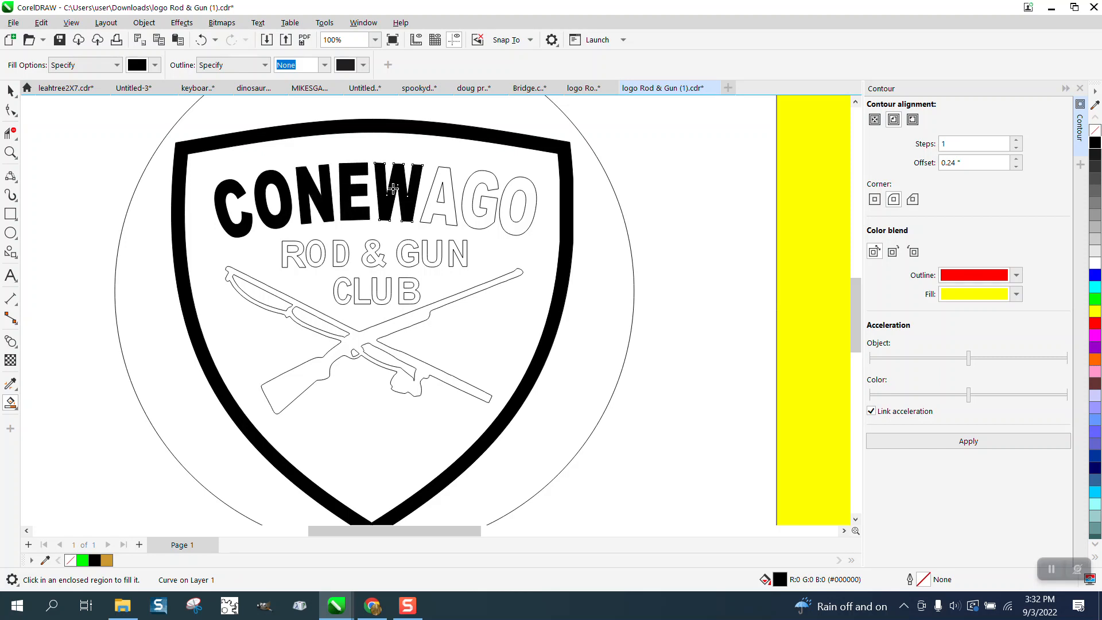
pyautogui.click(439, 197)
pyautogui.click(473, 194)
pyautogui.click(518, 191)
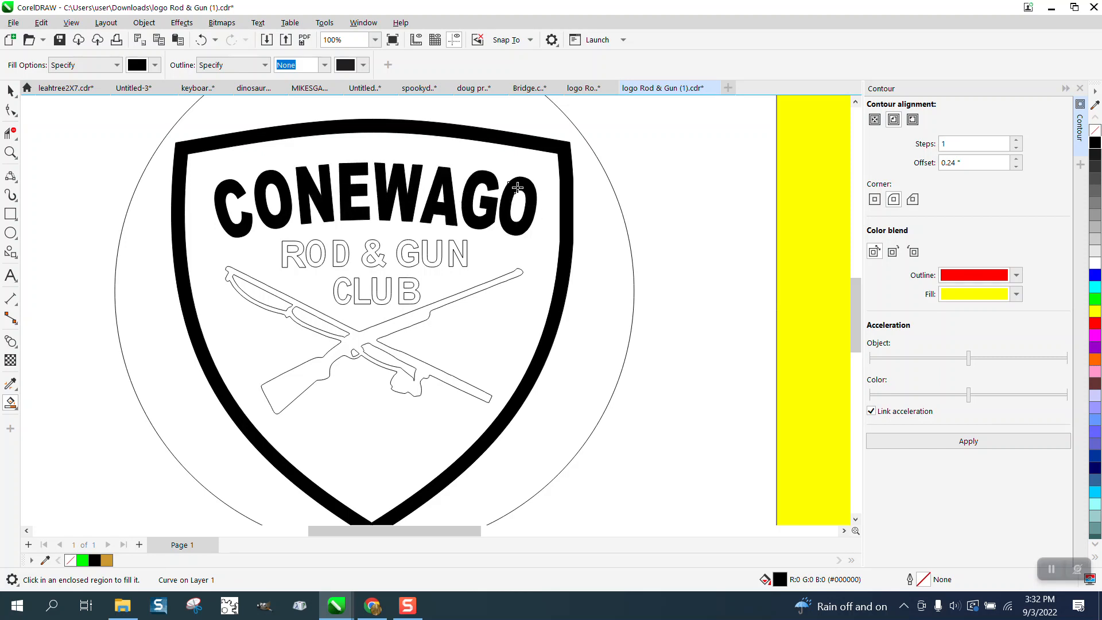
# - Smart Fill the letters and ampersand of ROD & GUN with black
pyautogui.click(464, 249)
pyautogui.click(439, 250)
pyautogui.click(408, 246)
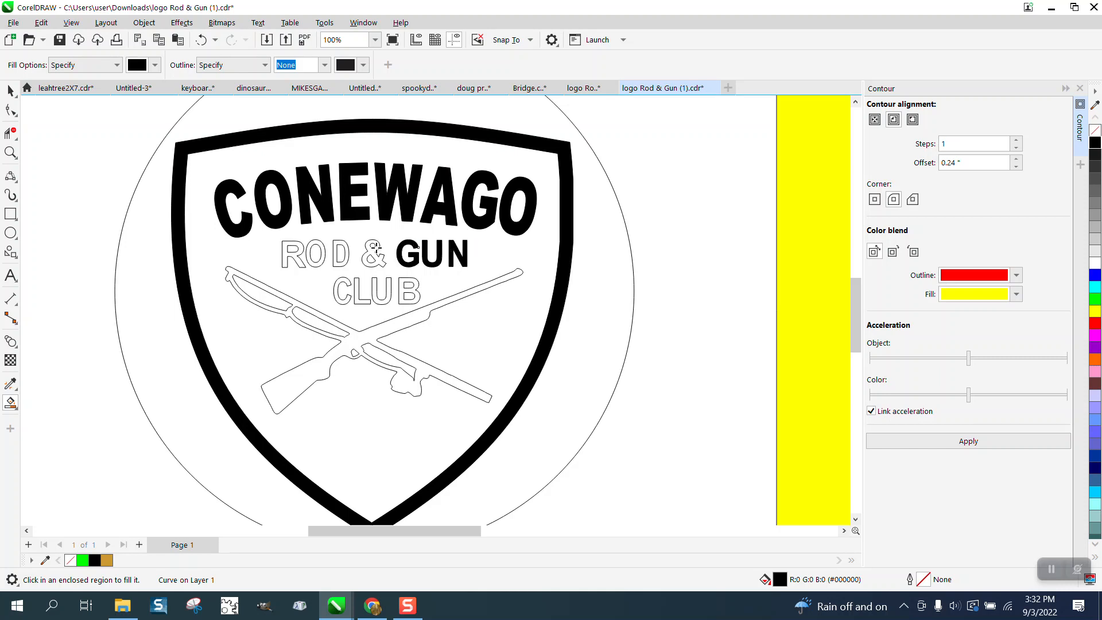
pyautogui.click(375, 247)
pyautogui.click(338, 245)
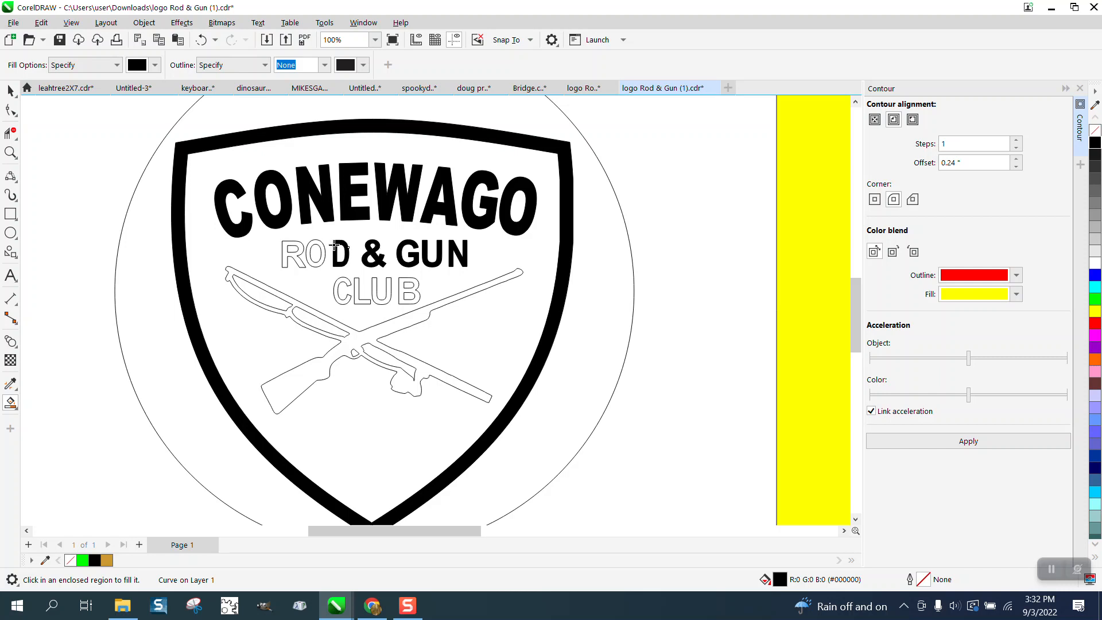
pyautogui.click(322, 246)
pyautogui.click(299, 246)
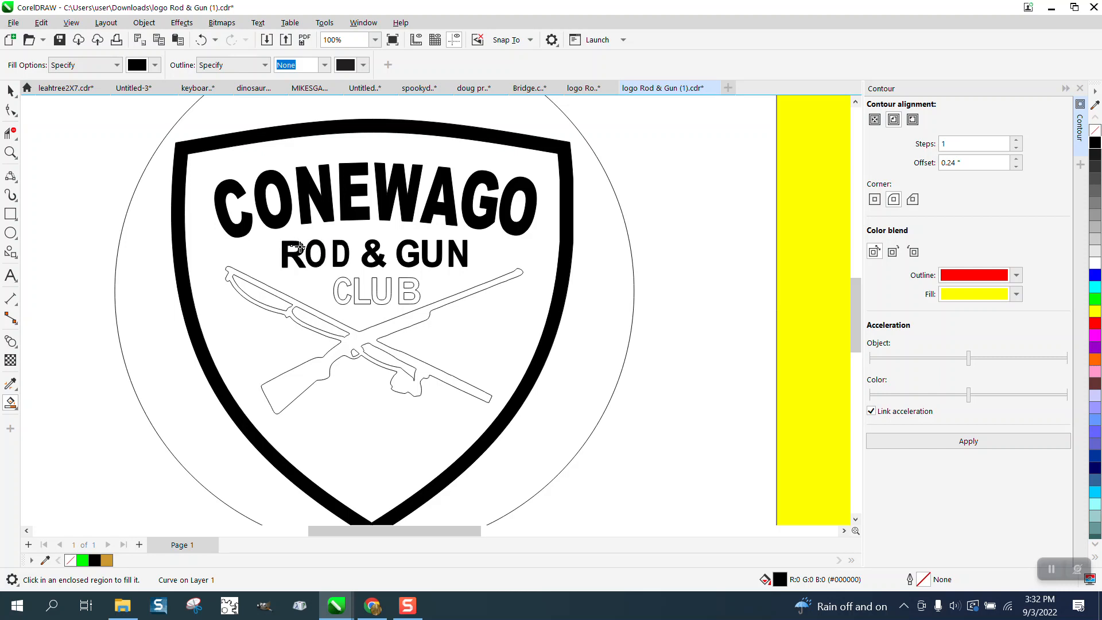
# - Smart Fill the letters of CLUB and the crossed fishing rod and rifle with black
pyautogui.click(343, 279)
pyautogui.click(356, 281)
pyautogui.click(375, 281)
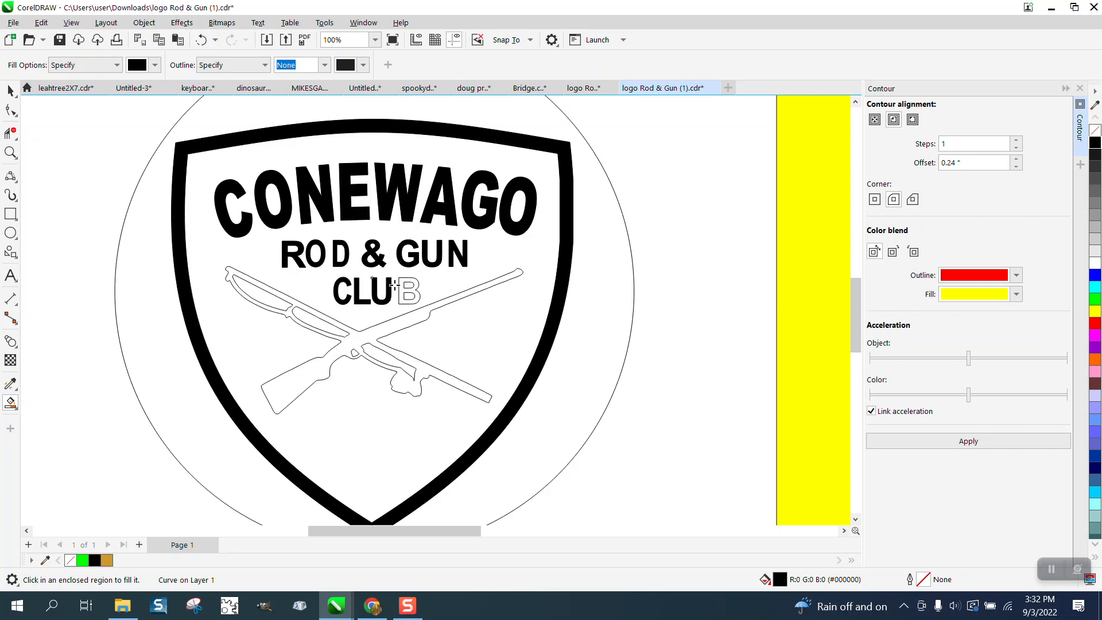
pyautogui.click(406, 290)
pyautogui.click(421, 317)
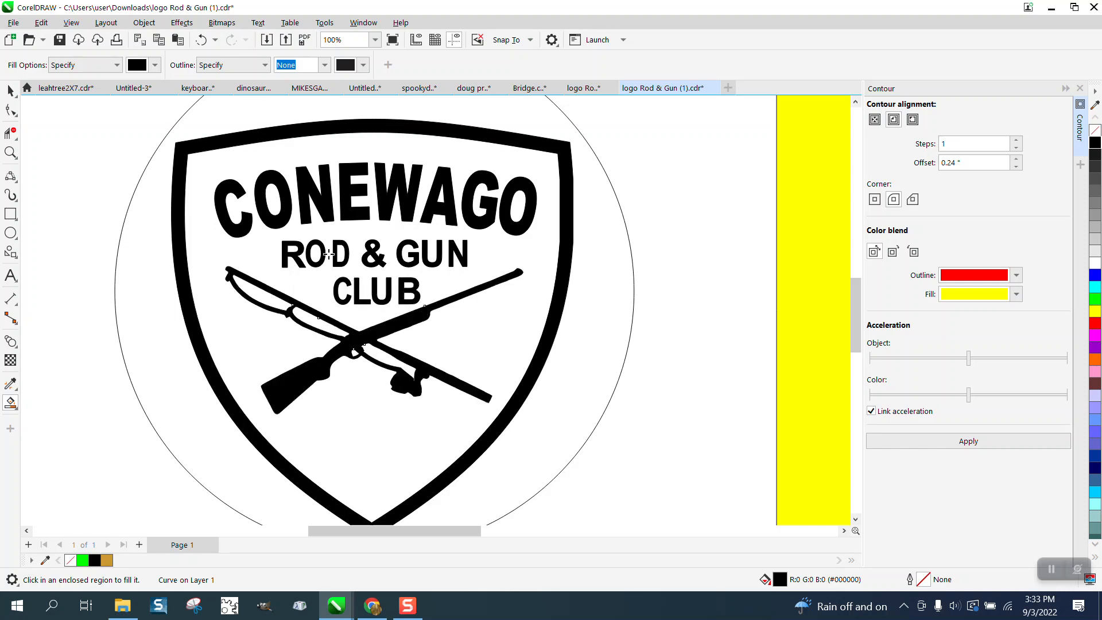
# - Examine the filled O in ROD up close, checking its spacing and alignment against the neighbouring letters
pyautogui.click(11, 152)
pyautogui.moveTo(290, 218); pyautogui.dragTo(419, 282)
pyautogui.click(11, 90)
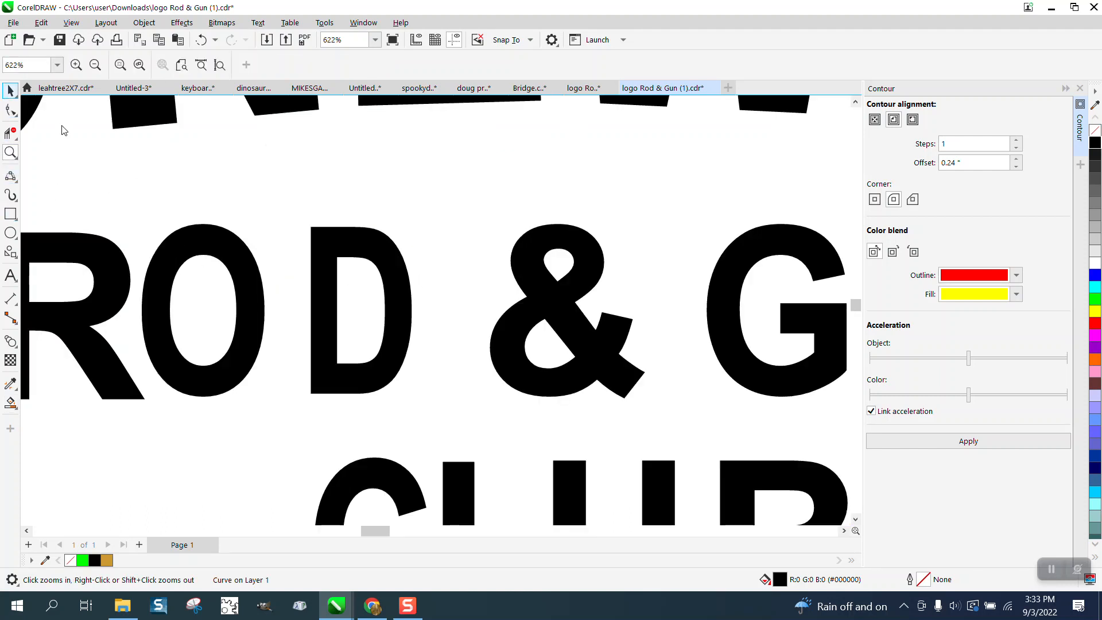
pyautogui.click(202, 236)
pyautogui.scroll(-3, 205, 237)
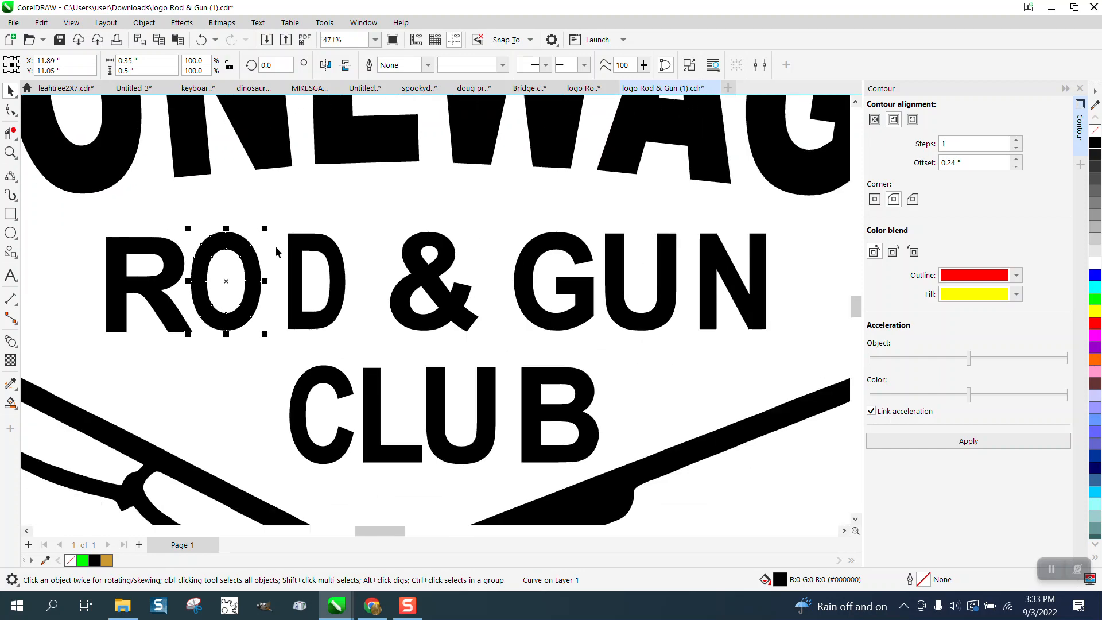
pyautogui.scroll(-3, 285, 251)
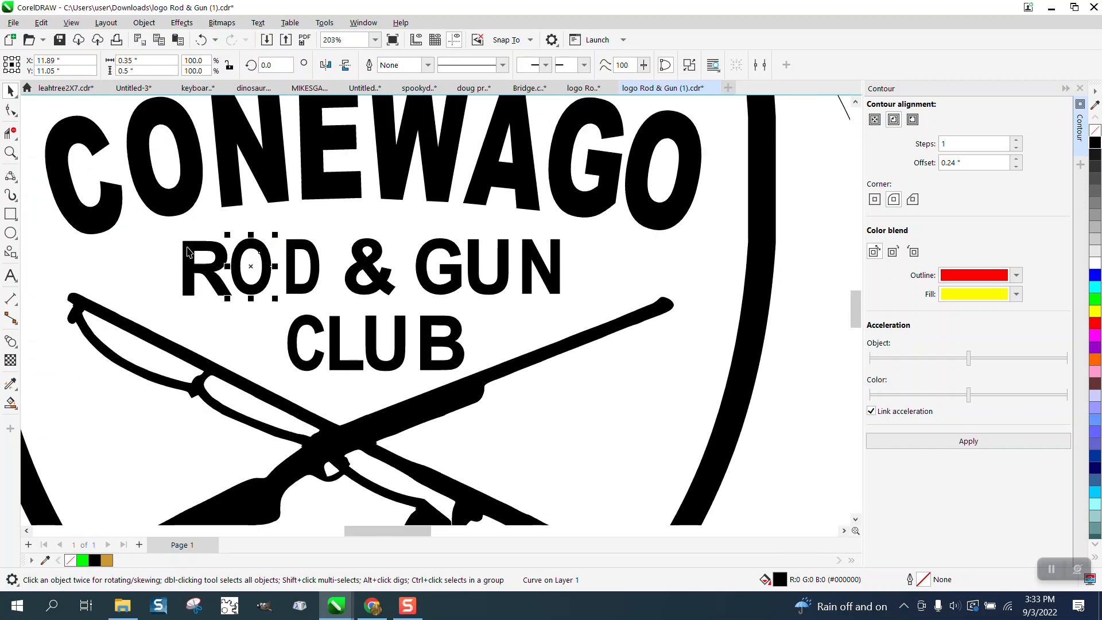
pyautogui.scroll(-1, 254, 263)
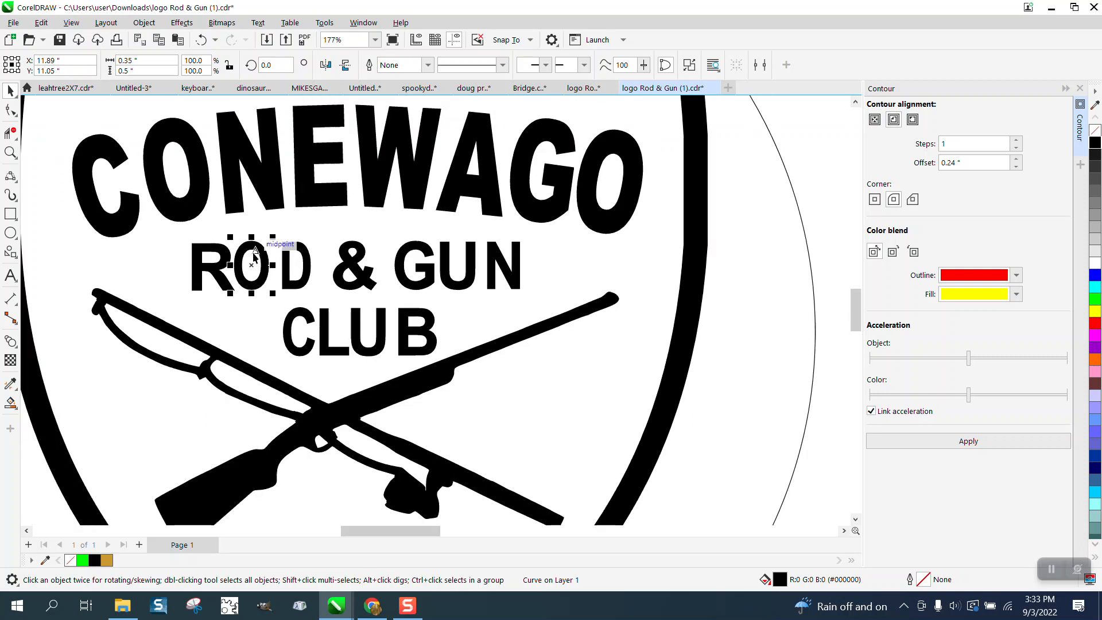
pyautogui.click(279, 90)
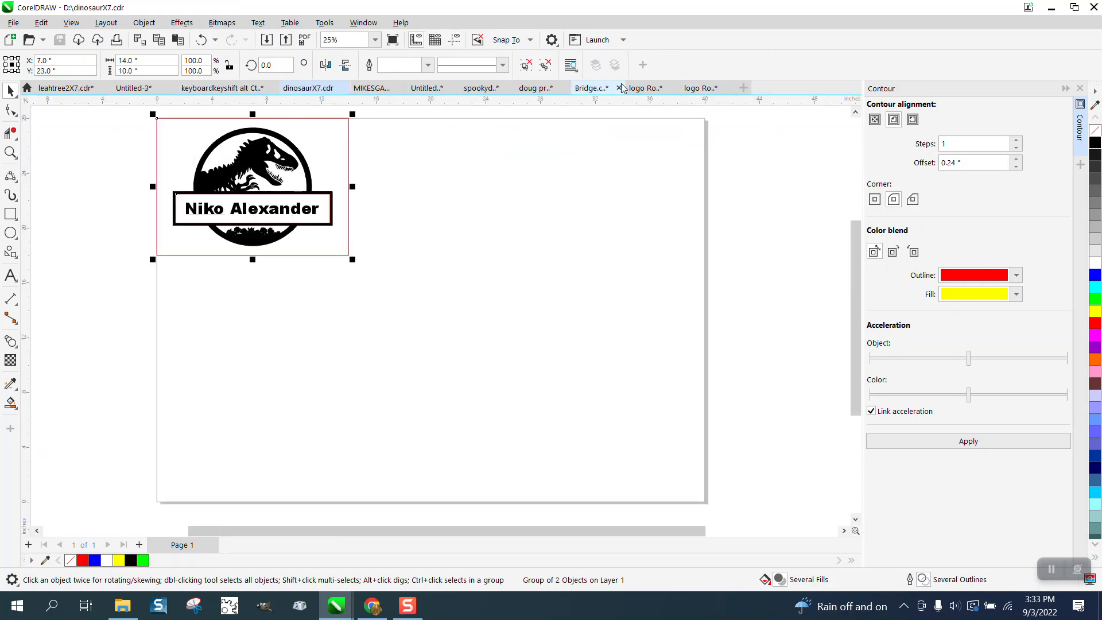
pyautogui.click(700, 88)
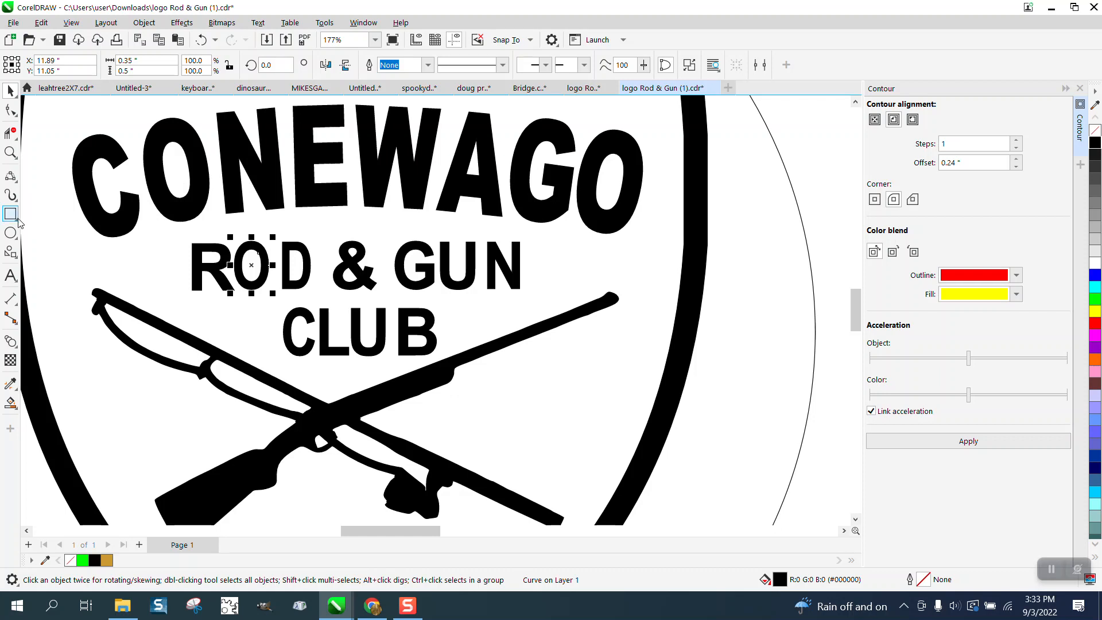
# - Draw a two-point line about 3.36 inches long beneath ROD & GUN and check the letters' baselines against it
pyautogui.click(17, 184)
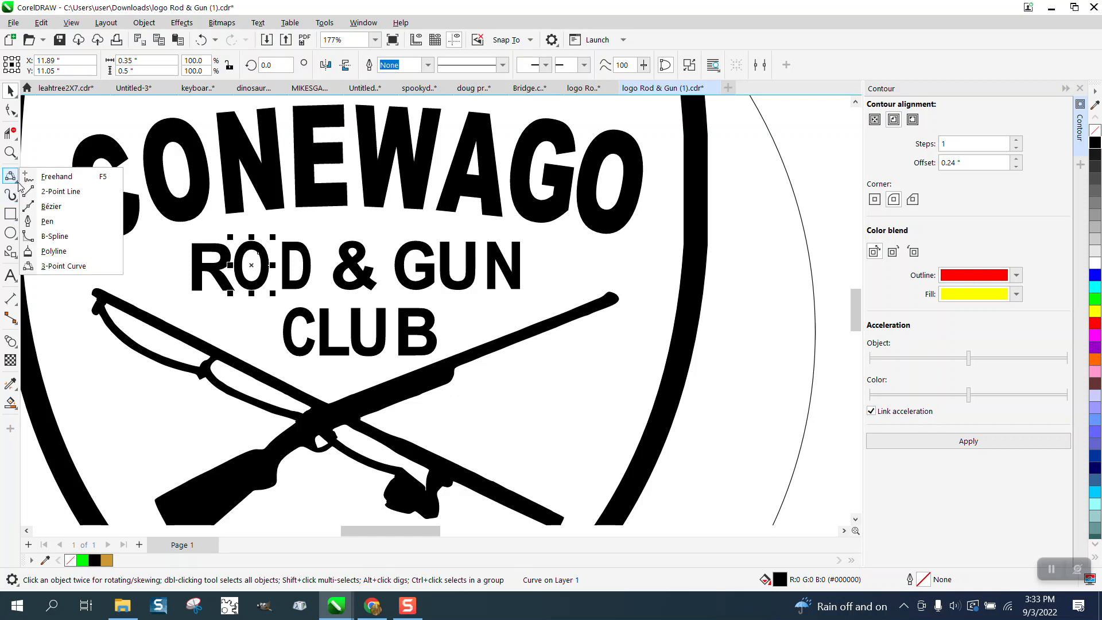
pyautogui.click(51, 190)
pyautogui.moveTo(193, 292); pyautogui.dragTo(522, 289)
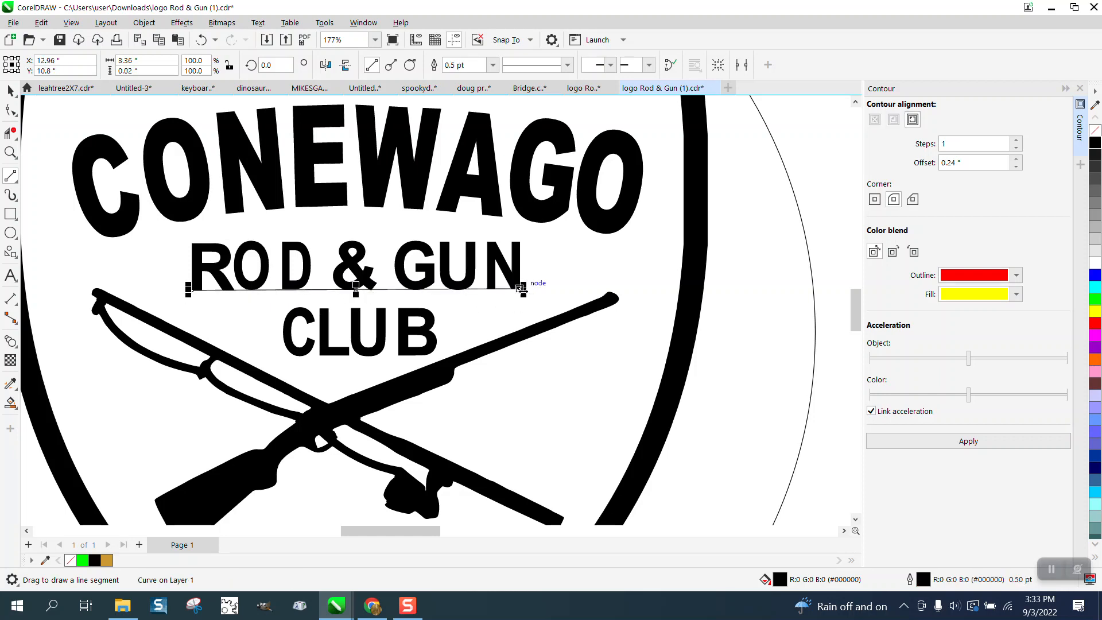
pyautogui.click(12, 151)
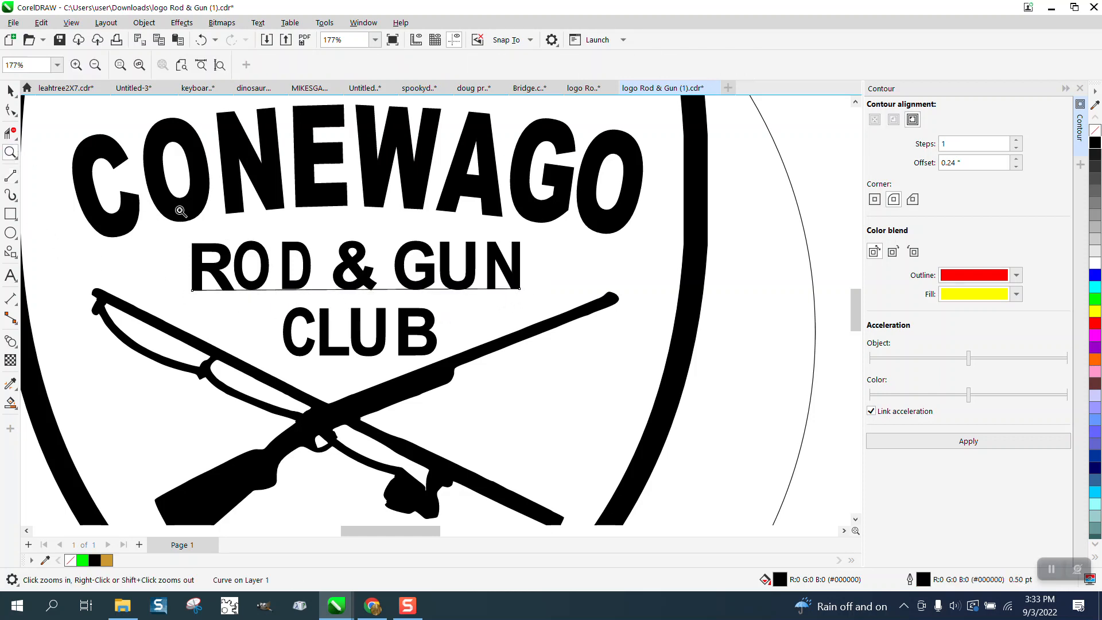
pyautogui.moveTo(202, 234); pyautogui.dragTo(414, 320)
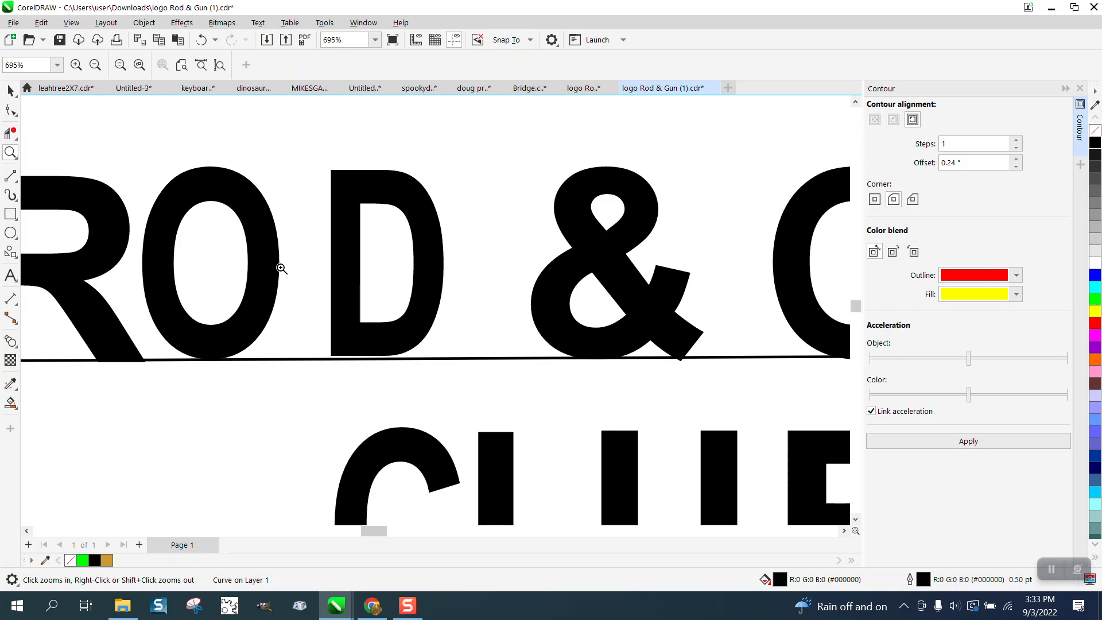
pyautogui.click(11, 92)
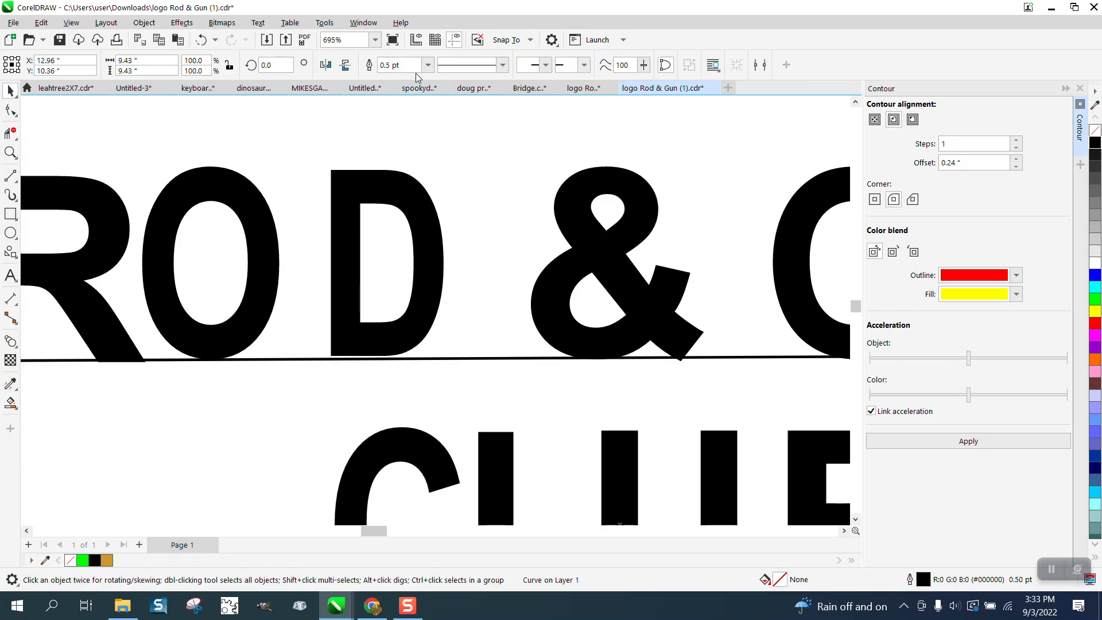
pyautogui.scroll(-5, 539, 190)
pyautogui.click(57, 192)
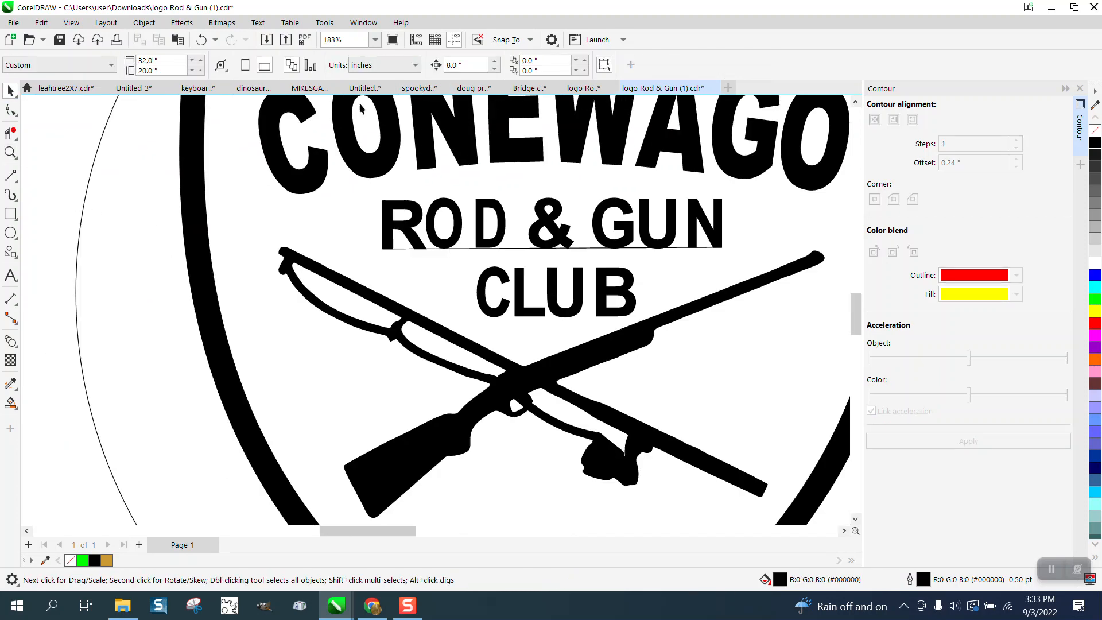
# - Enter a smaller nudge distance and shift the black O in ROD slightly right and up, off its outline
pyautogui.click(460, 65)
pyautogui.write('.01')
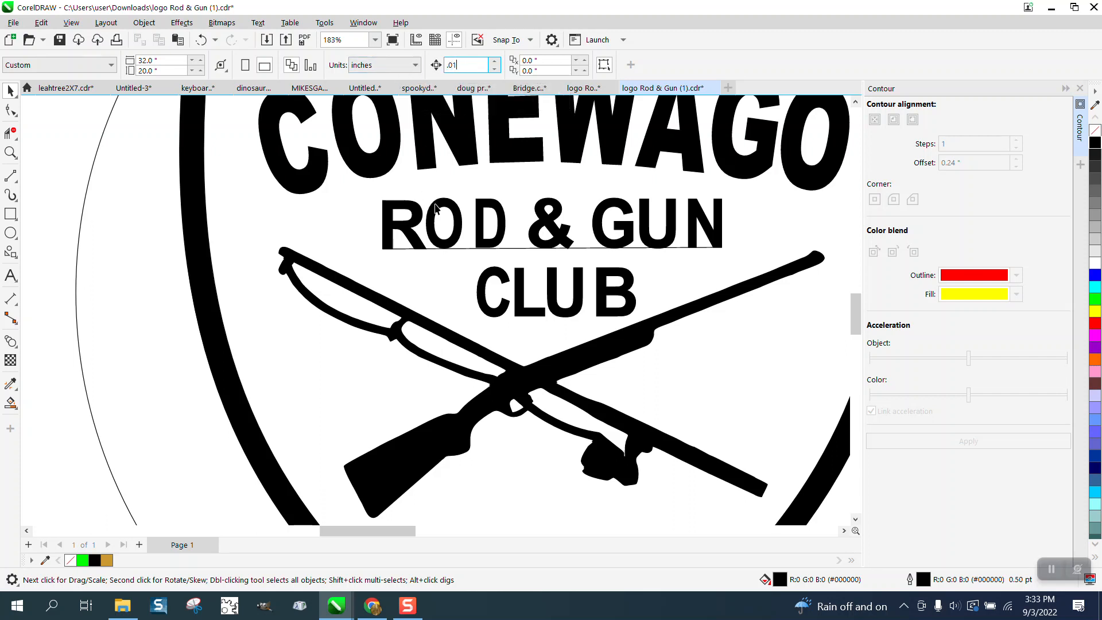
pyautogui.click(437, 208)
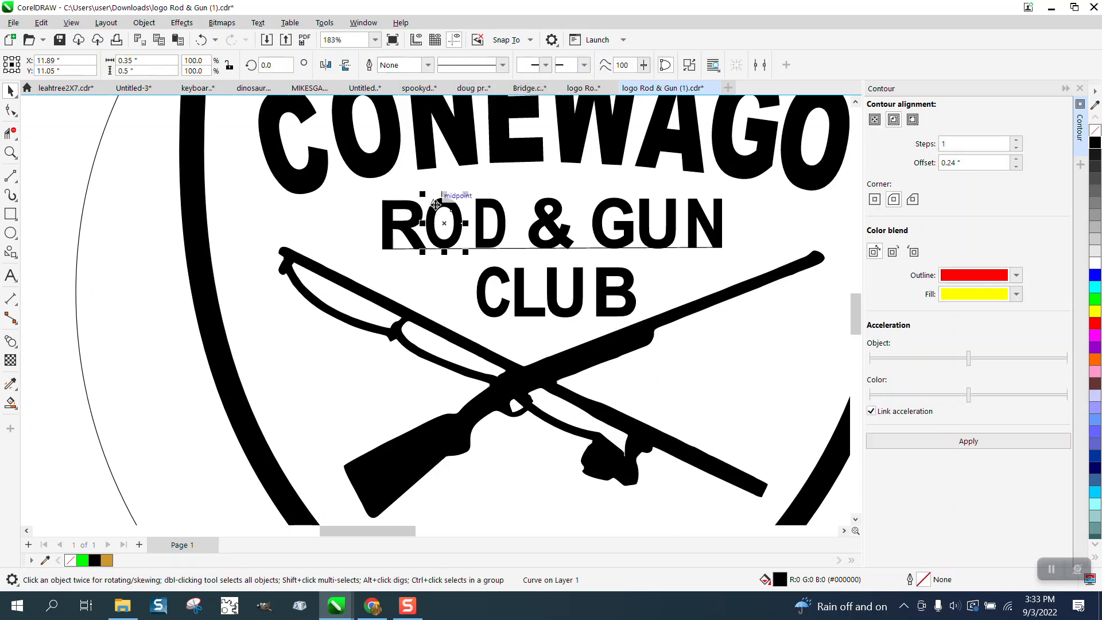
pyautogui.moveTo(437, 202); pyautogui.dragTo(449, 198)
# - Select the thin leftover outline around the O in ROD to check which object it belongs to
pyautogui.moveTo(430, 276); pyautogui.dragTo(430, 273)
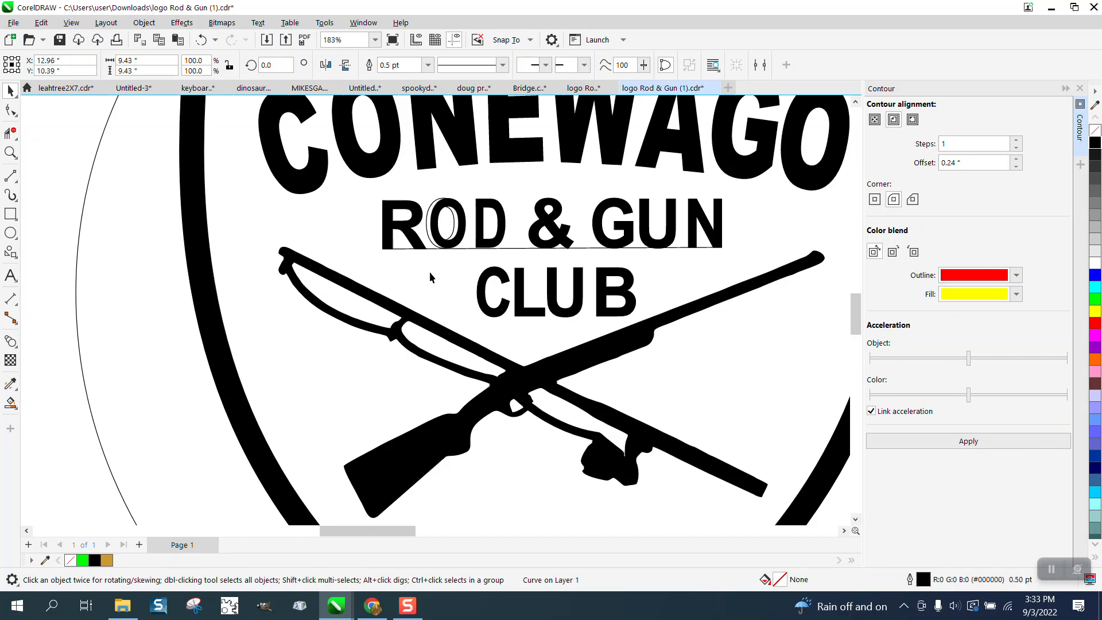
pyautogui.click(432, 243)
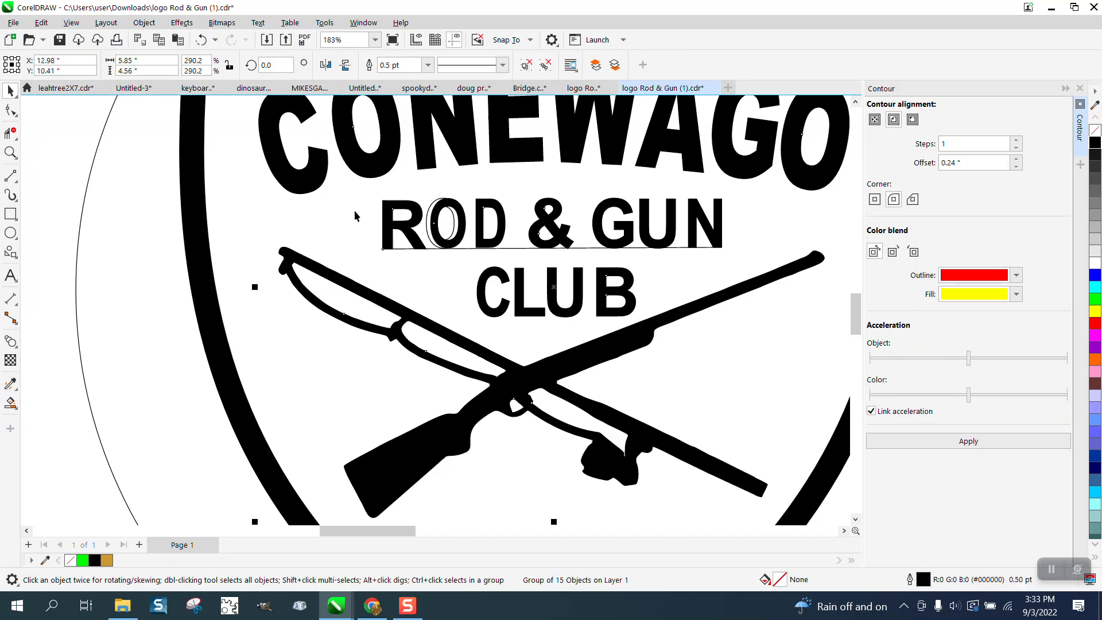
pyautogui.click(52, 199)
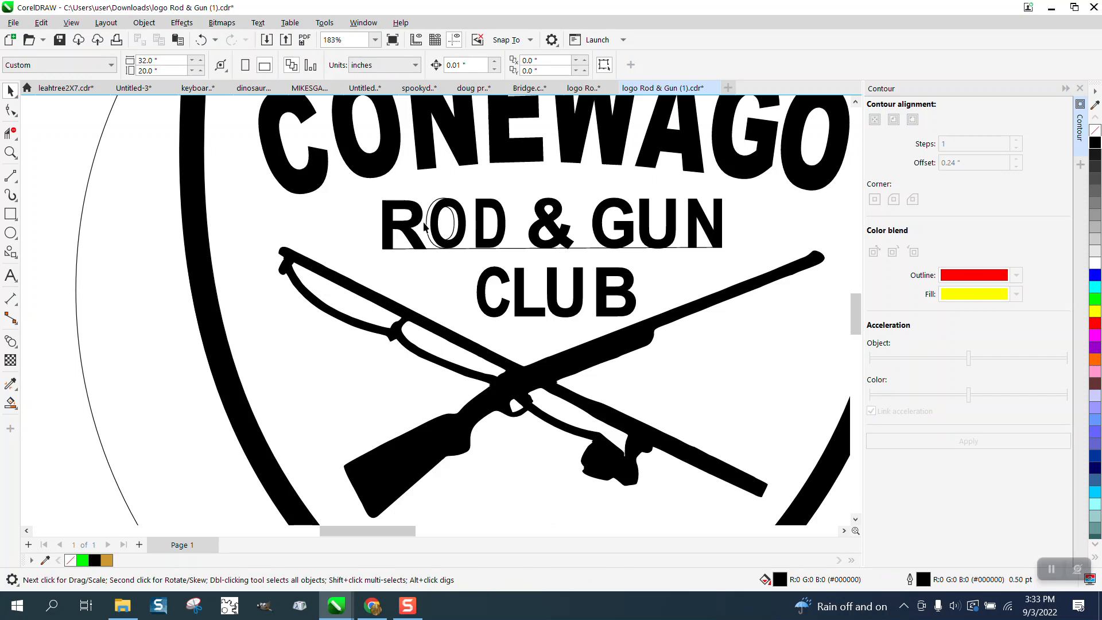
pyautogui.click(425, 227)
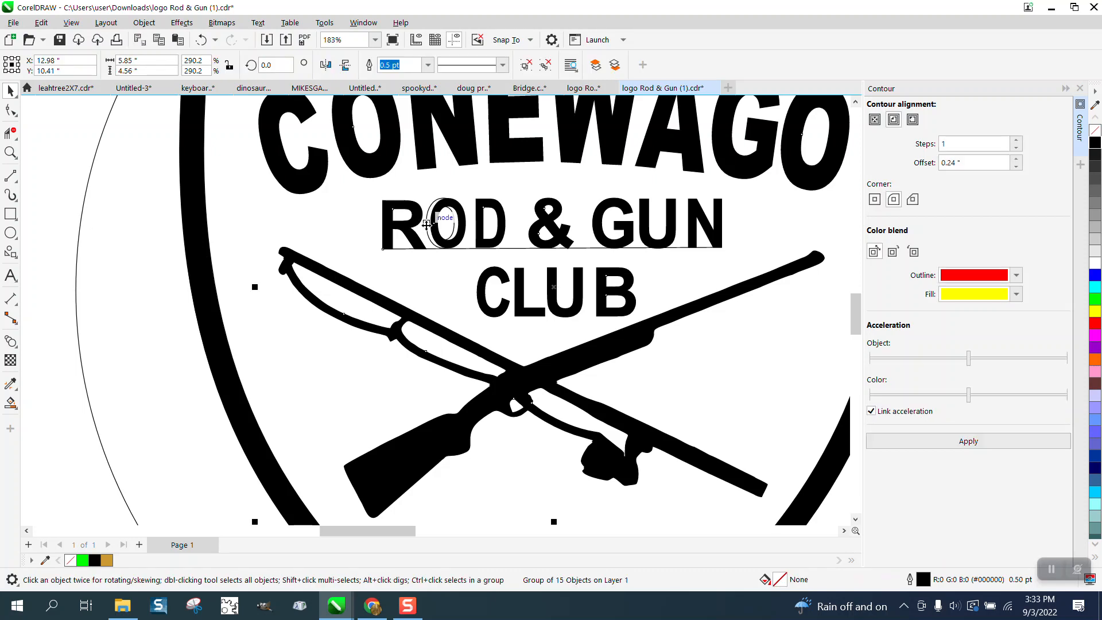
pyautogui.click(430, 223)
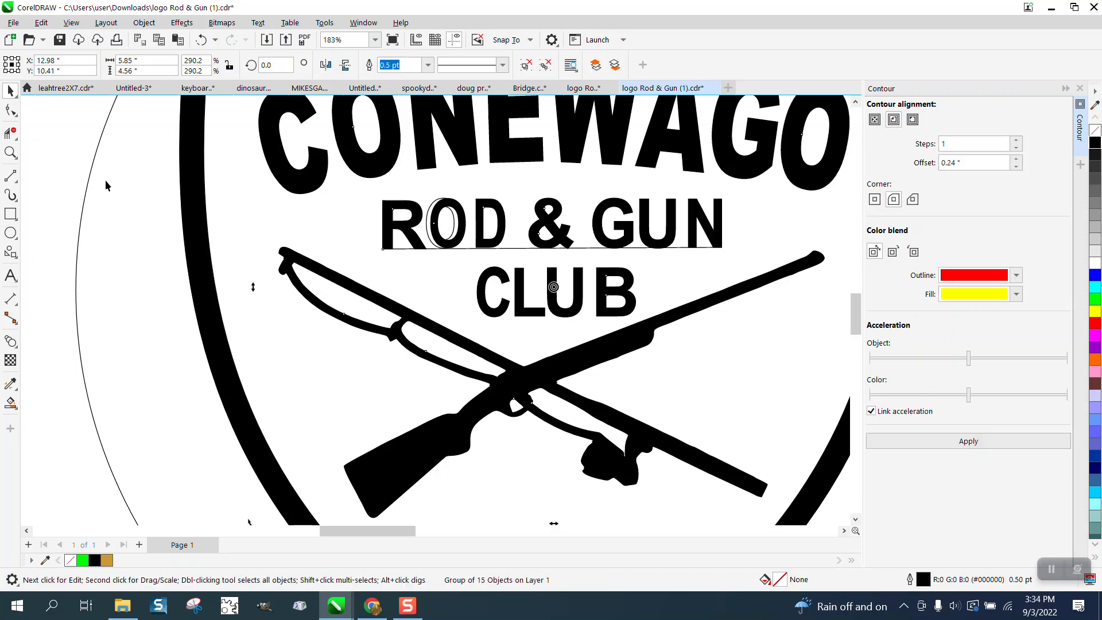
pyautogui.click(64, 178)
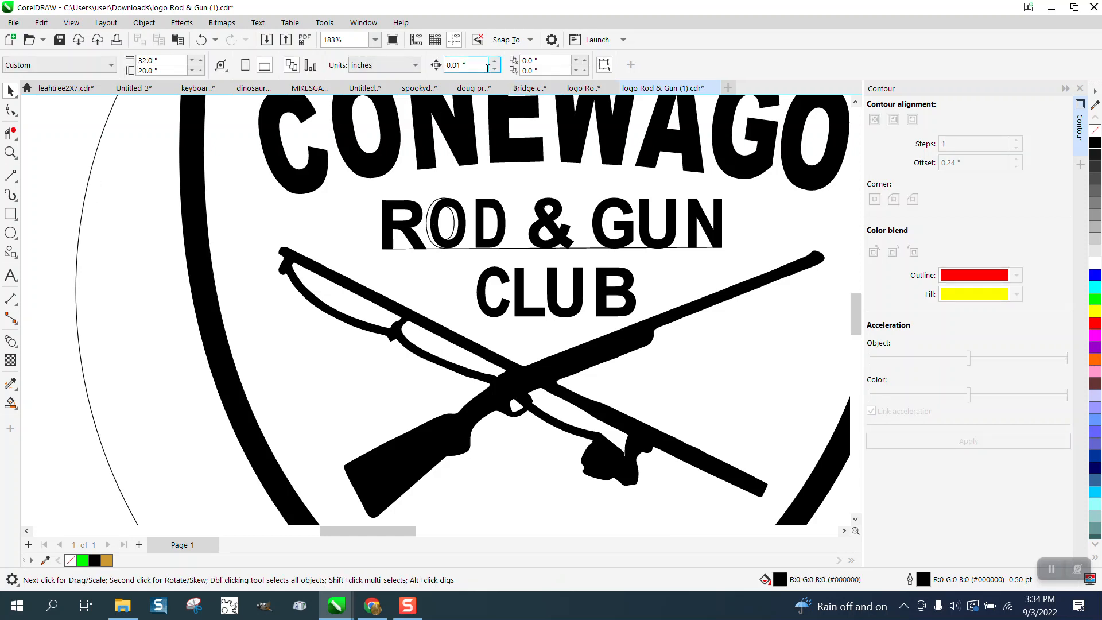
# - Set the nudge distance to 9 inches and nudge the grouped outline artwork left, clear of the filled shield logo
pyautogui.click(462, 65)
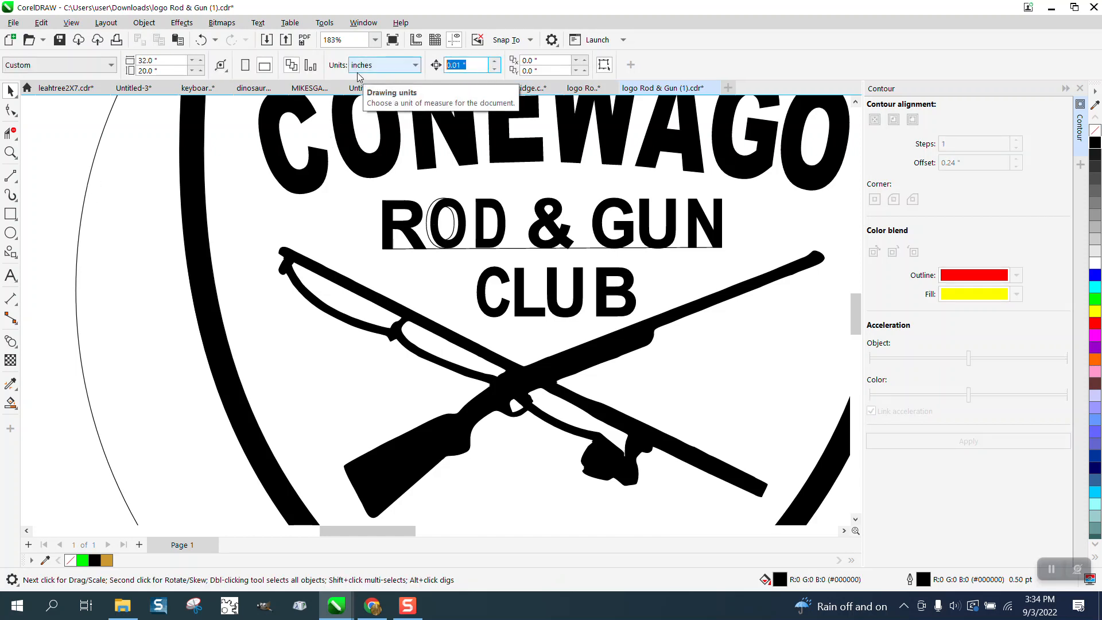
pyautogui.write('9')
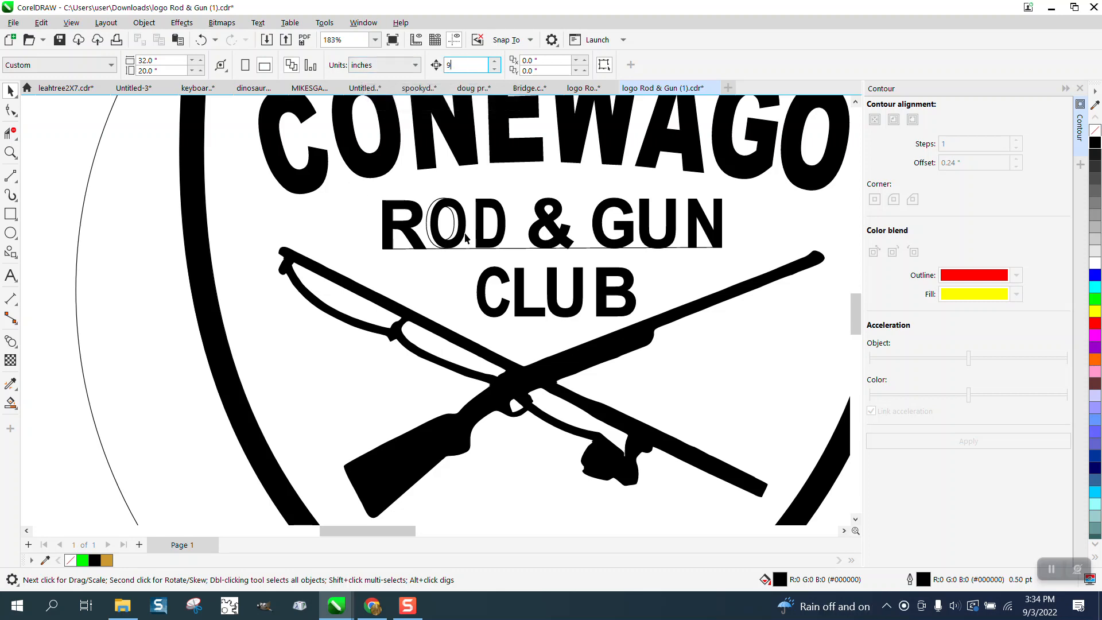
pyautogui.press('Return')
pyautogui.click(435, 241)
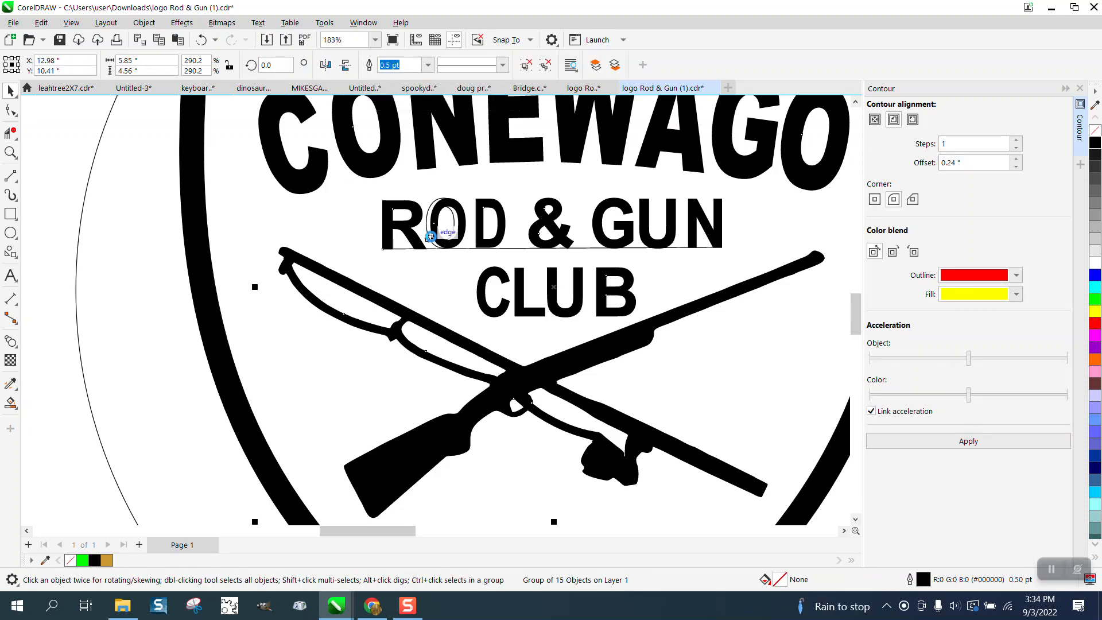
pyautogui.scroll(-3, 432, 240)
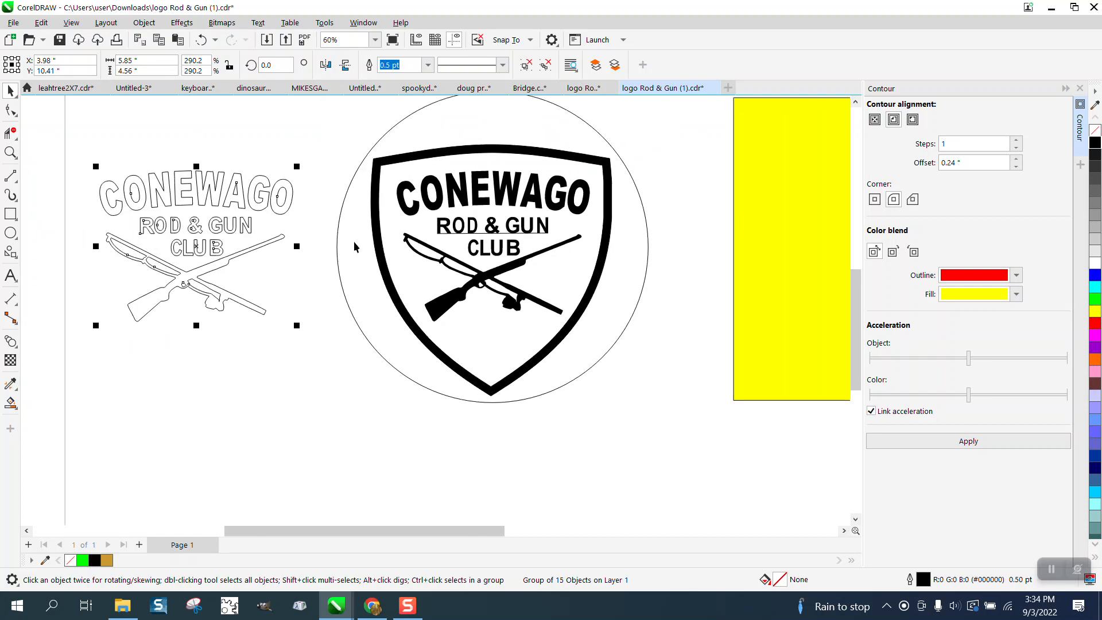
# - Delete the grouped outline copy of the lettering, fishing rod and rifle beside the shield logo
pyautogui.click(10, 151)
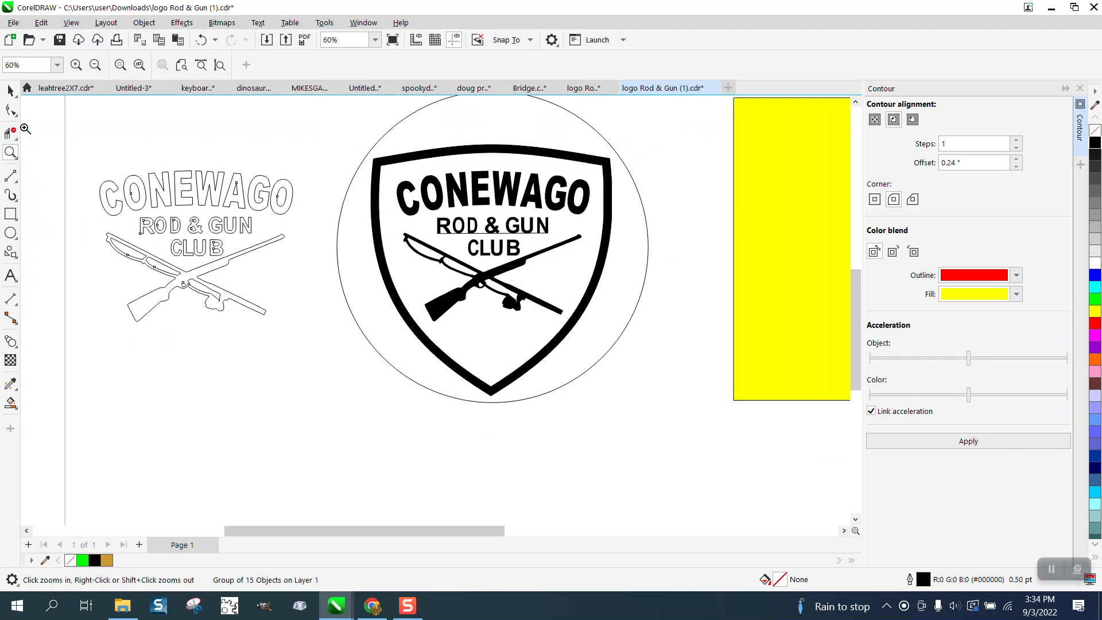
pyautogui.click(10, 90)
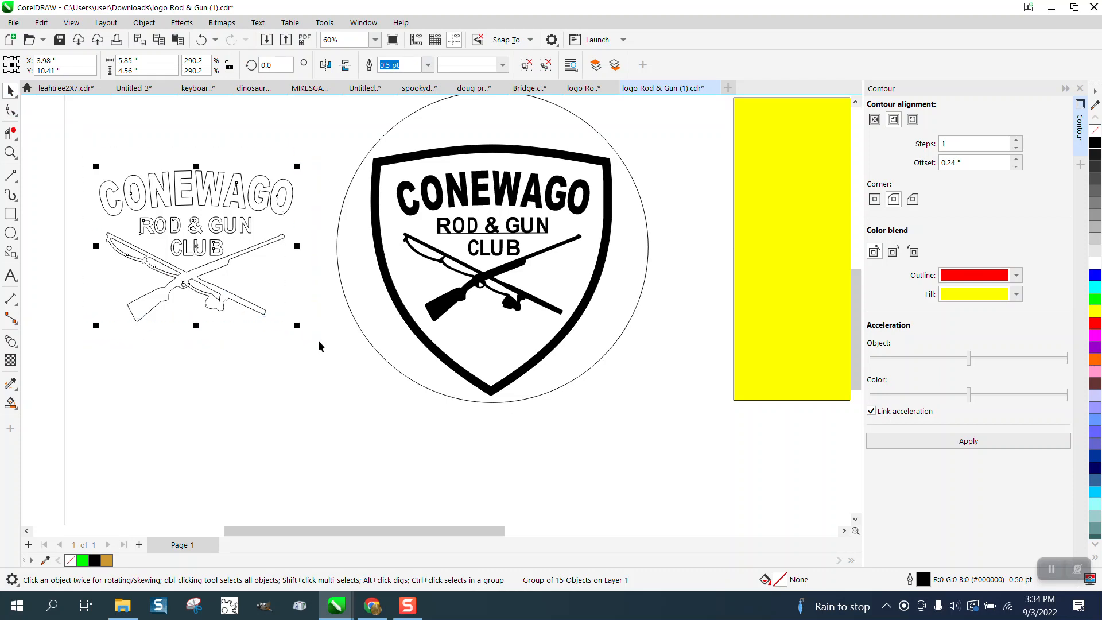
pyautogui.press('Delete')
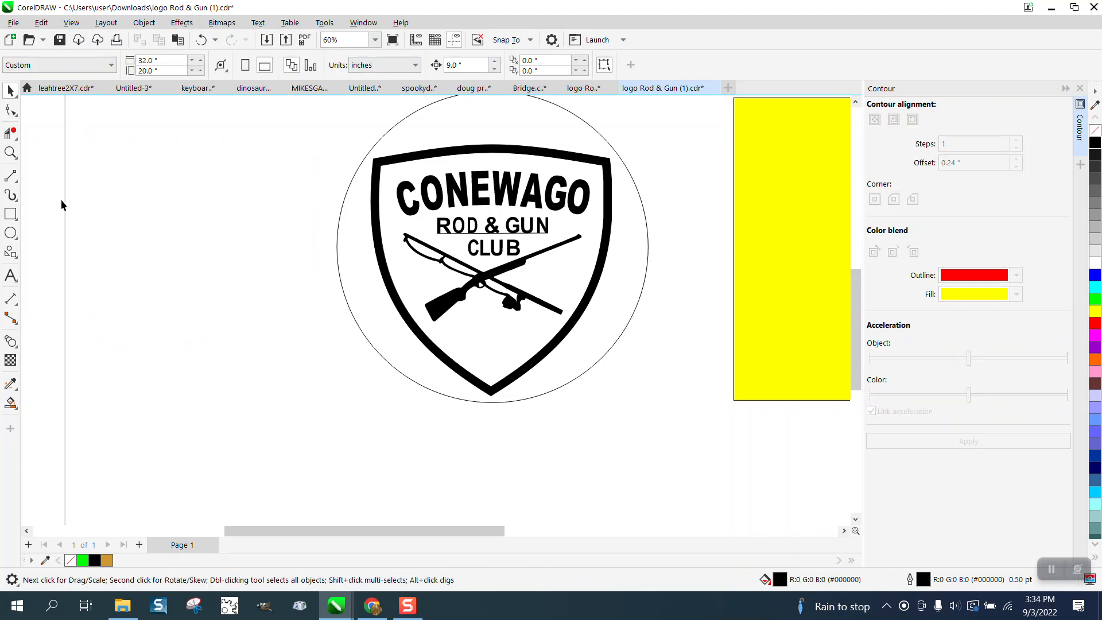
pyautogui.click(10, 153)
pyautogui.moveTo(365, 140); pyautogui.dragTo(685, 393)
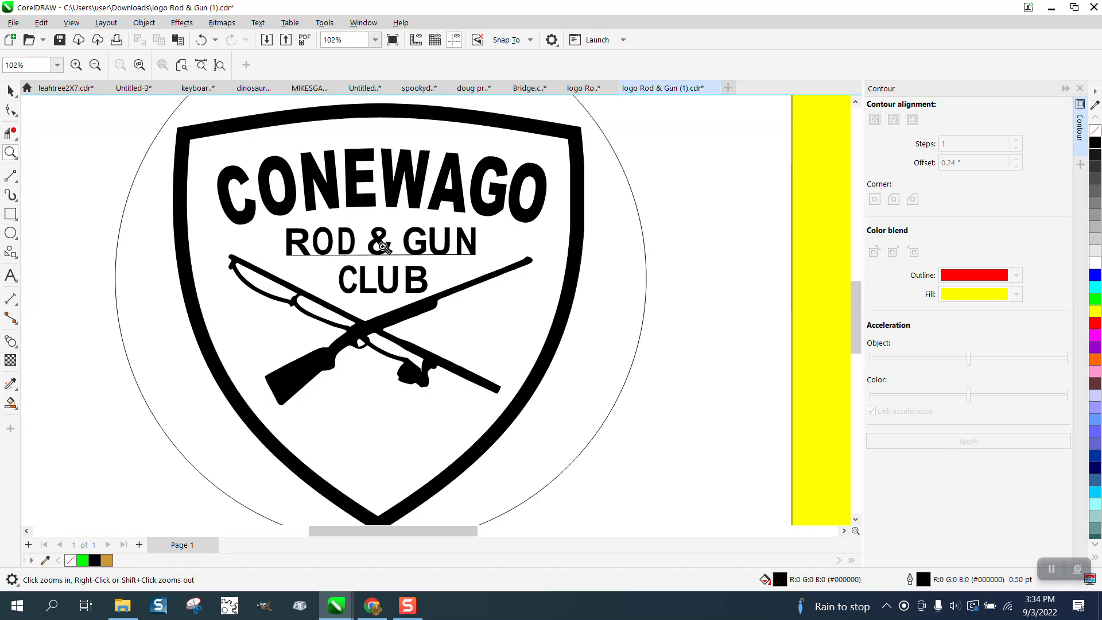
pyautogui.click(11, 403)
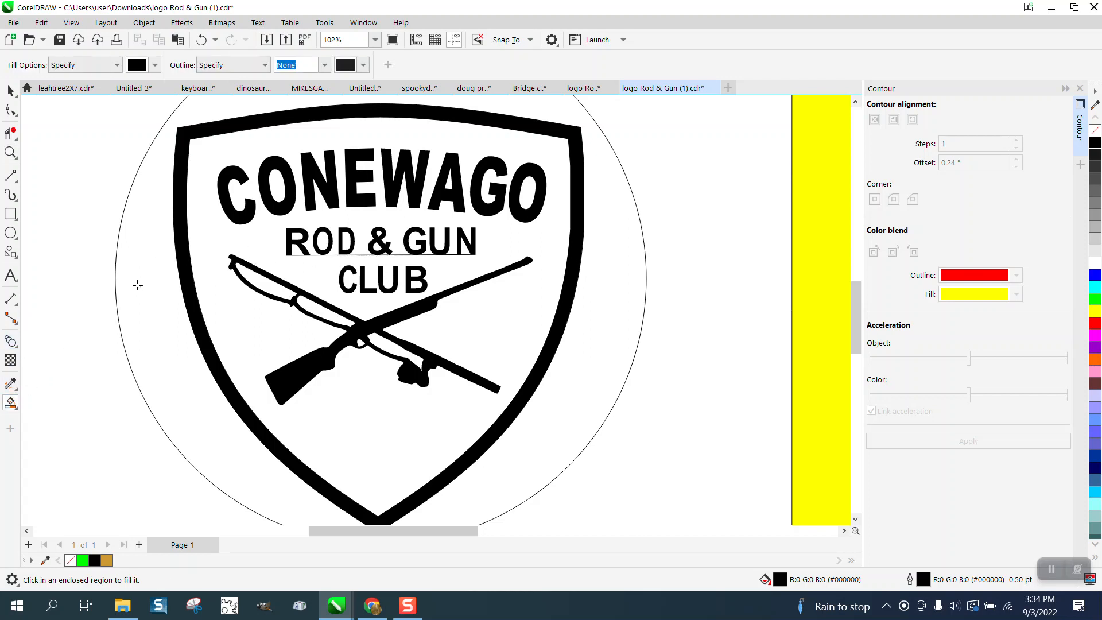
pyautogui.click(11, 91)
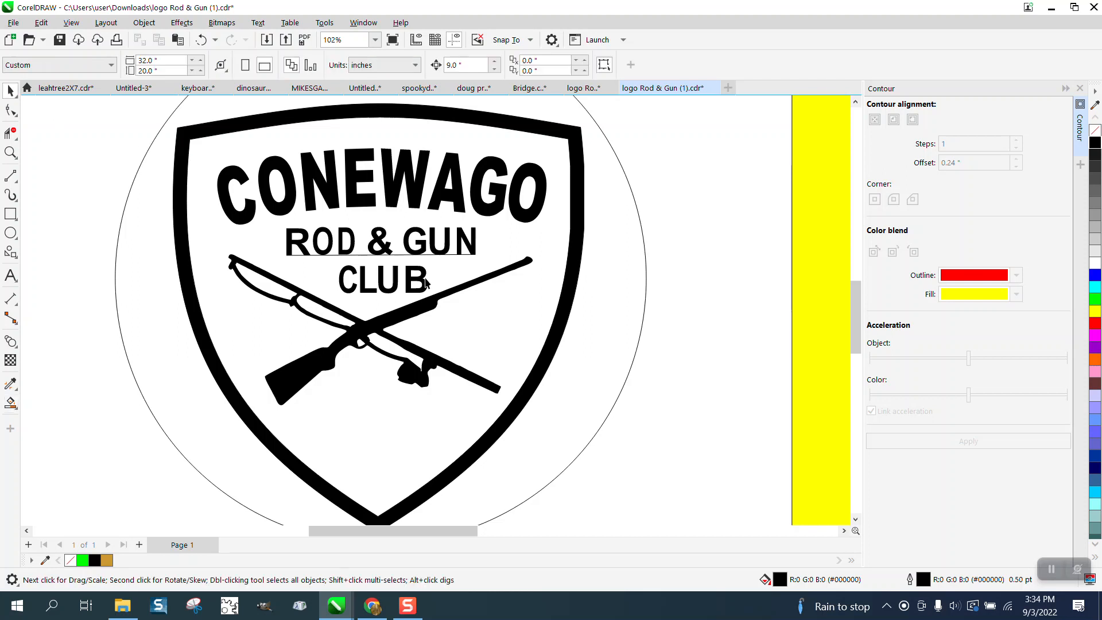
# - Fill the circle around the shield with golden brown (R204 G153 B51), keeping it centred on the logo
pyautogui.scroll(-2, 605, 316)
pyautogui.click(606, 309)
pyautogui.moveTo(616, 293); pyautogui.dragTo(576, 317)
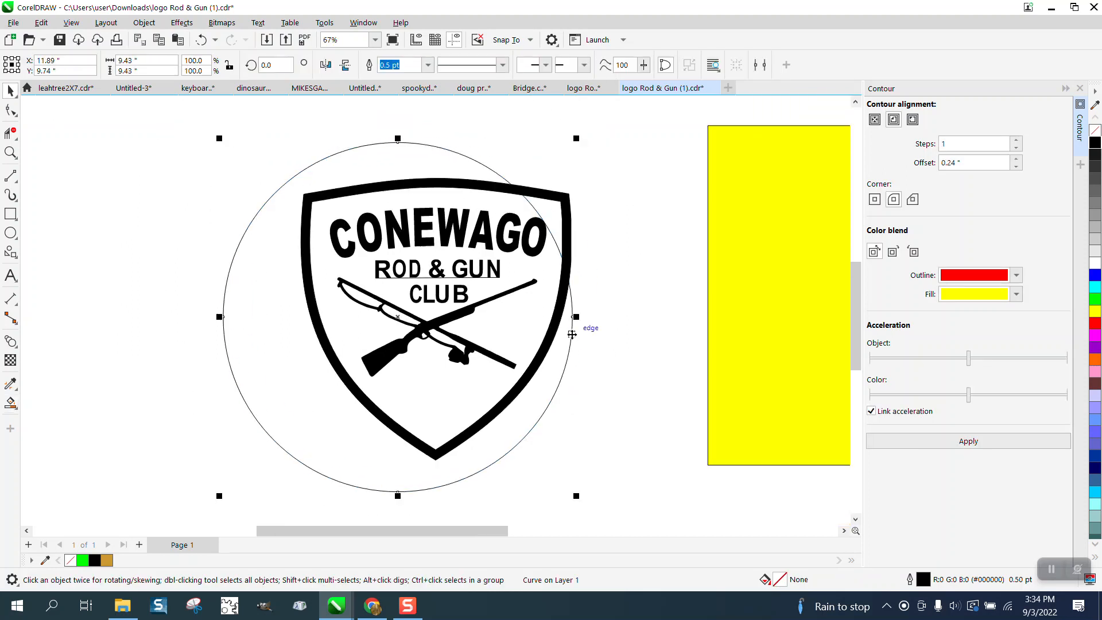
pyautogui.click(201, 39)
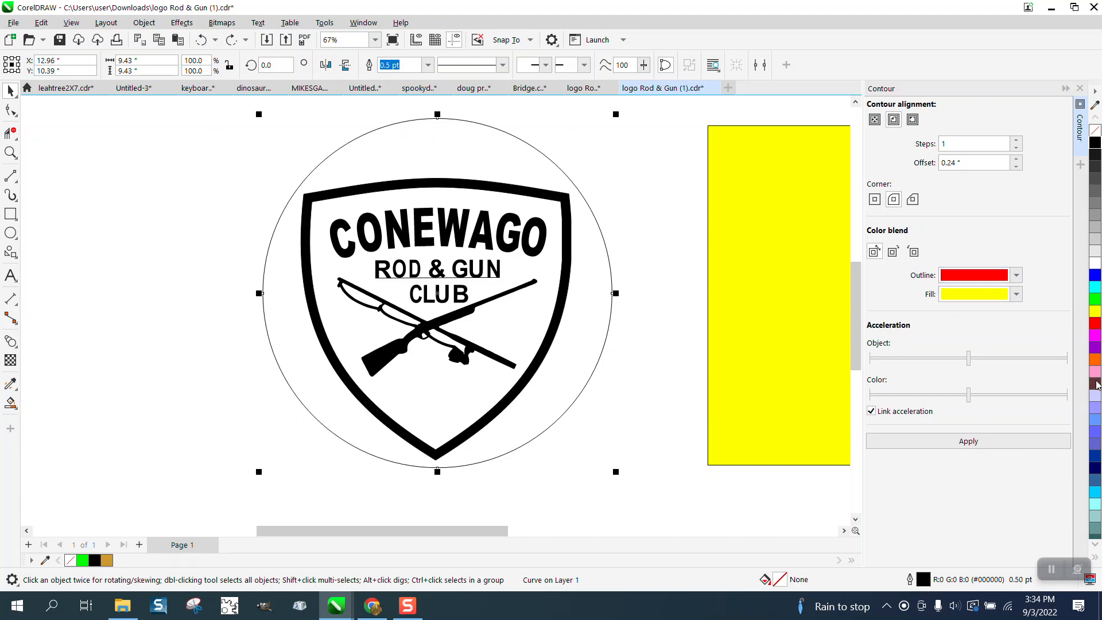
pyautogui.click(1097, 544)
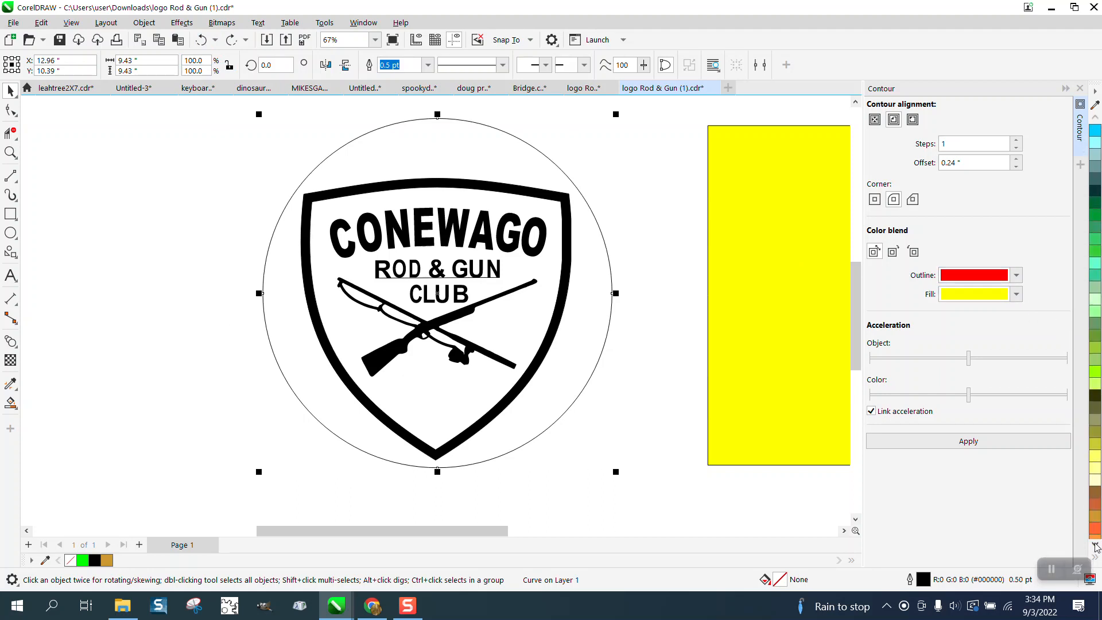
pyautogui.click(1097, 516)
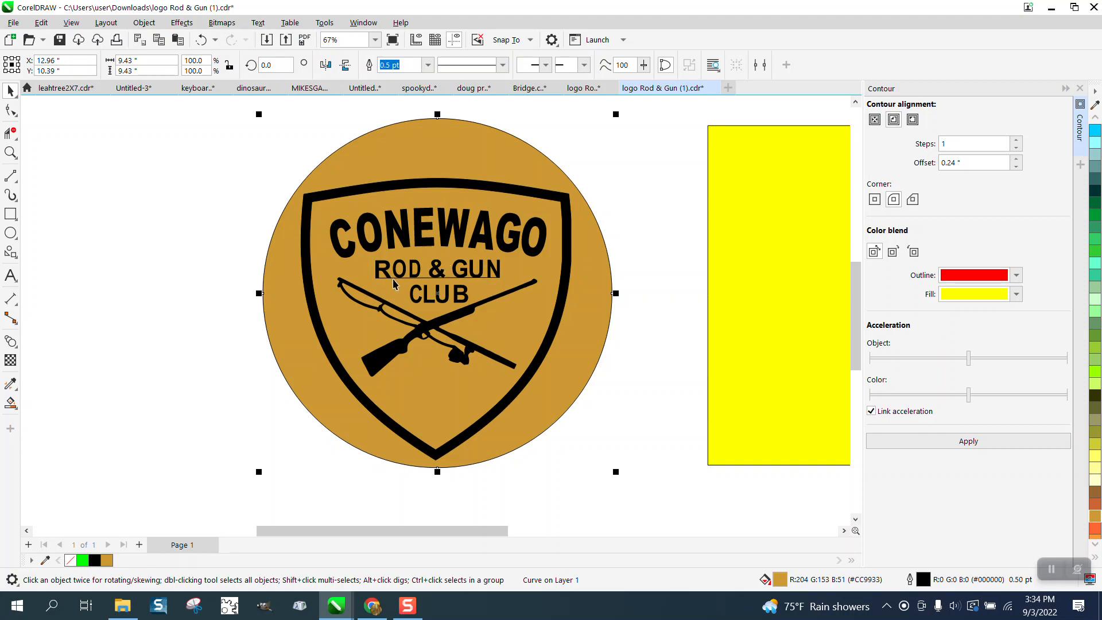
# - Examine the black lettering, crossed rod and rifle, and shield border against the golden brown circle, up close and as a whole
pyautogui.click(11, 152)
pyautogui.moveTo(381, 242); pyautogui.dragTo(591, 289)
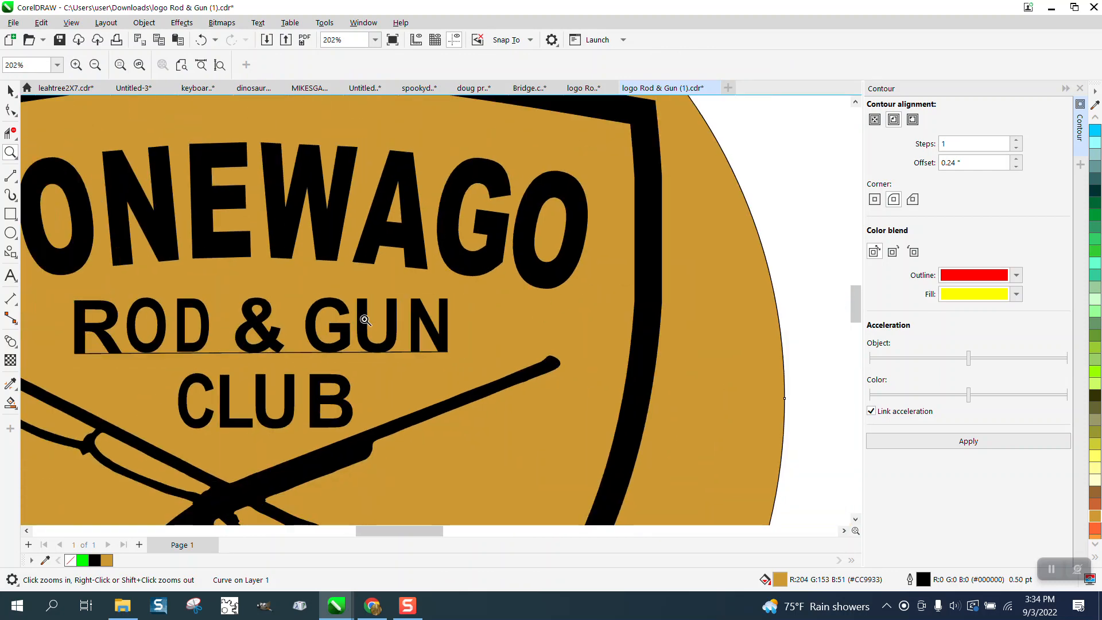
pyautogui.scroll(-4, 365, 320)
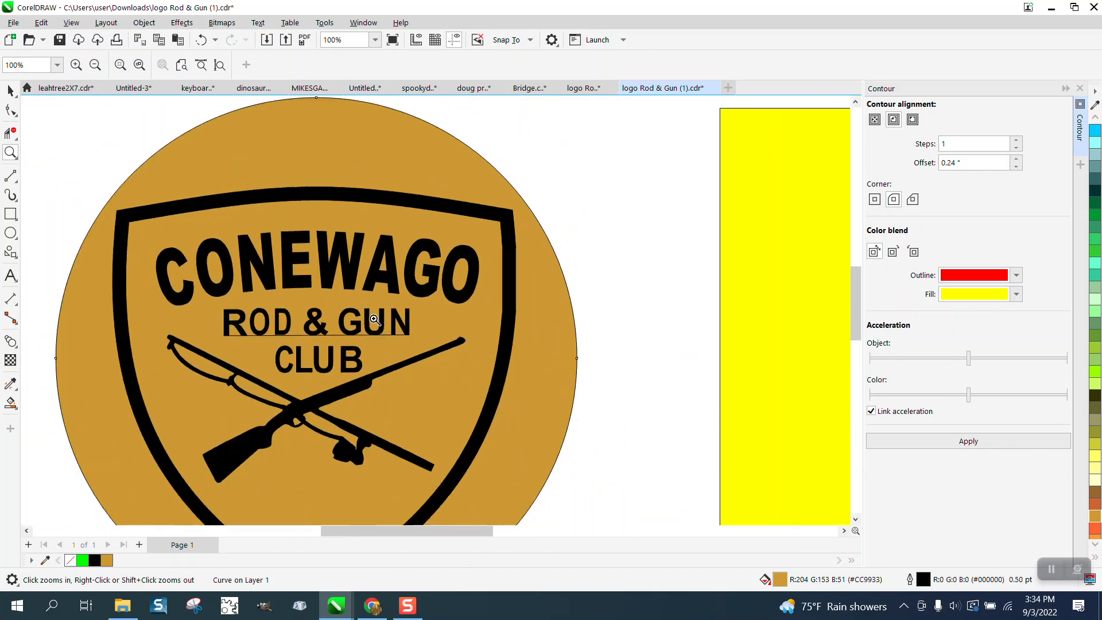
pyautogui.scroll(-1, 374, 320)
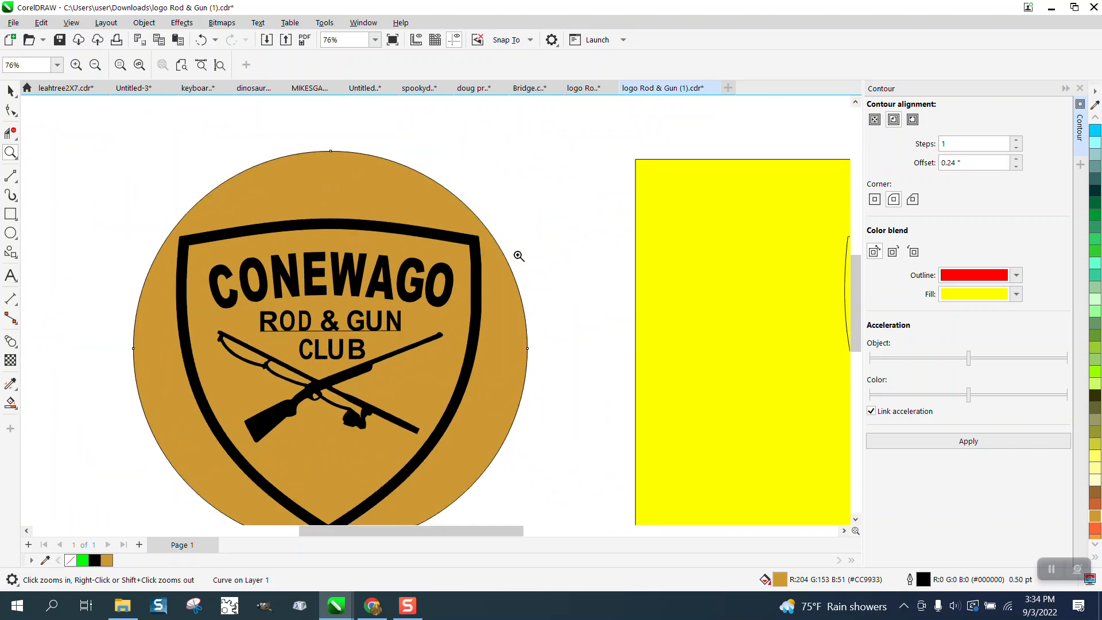
pyautogui.click(670, 261)
pyautogui.scroll(-5, 616, 252)
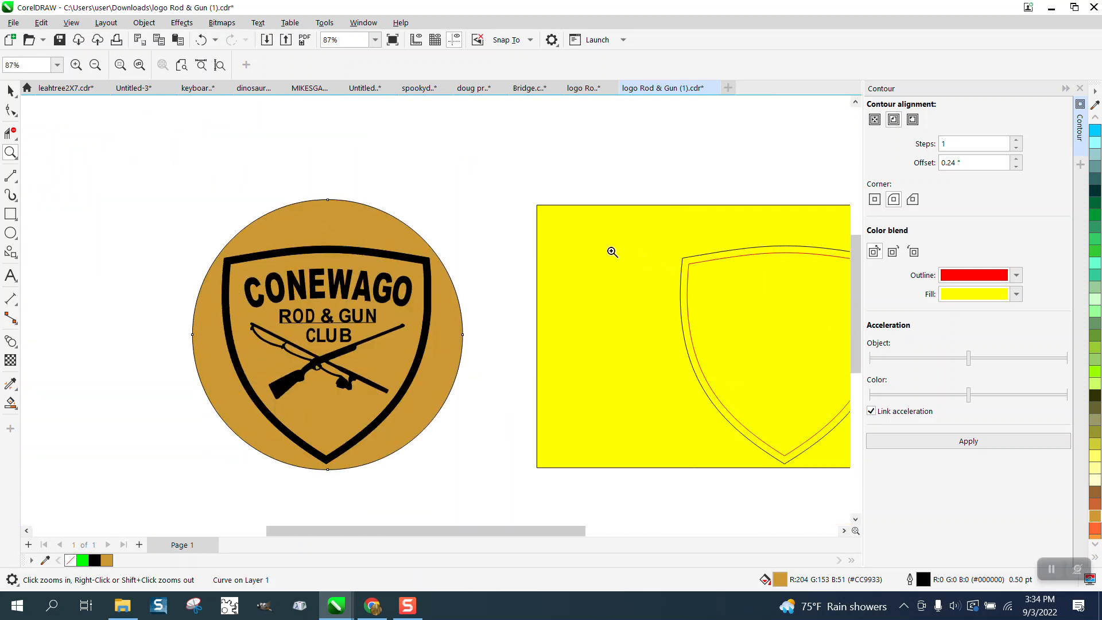
pyautogui.moveTo(296, 184); pyautogui.dragTo(575, 401)
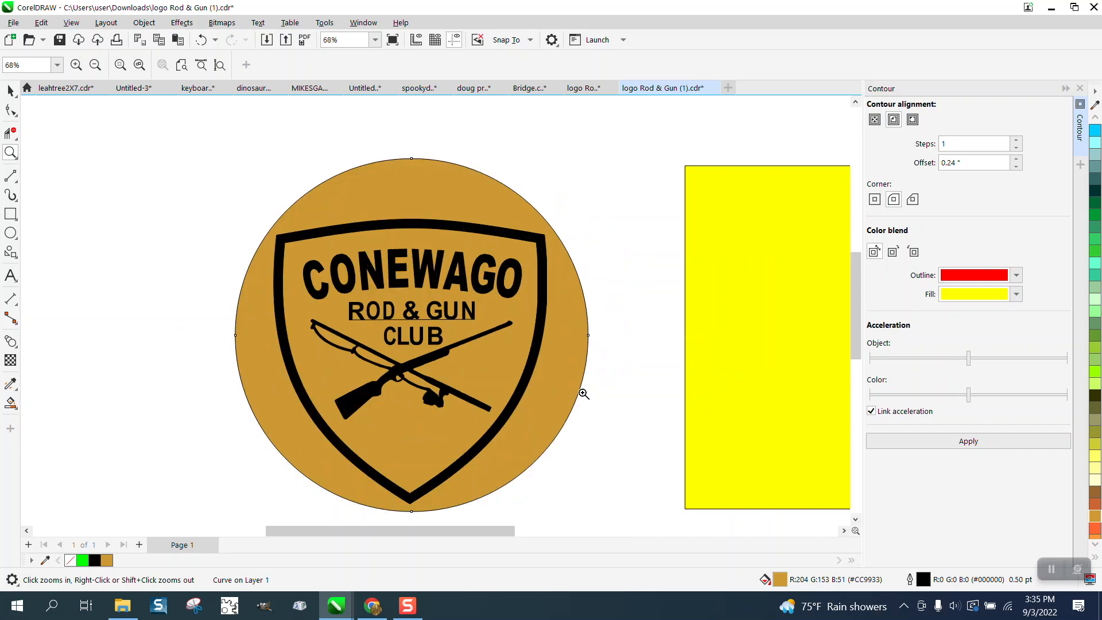